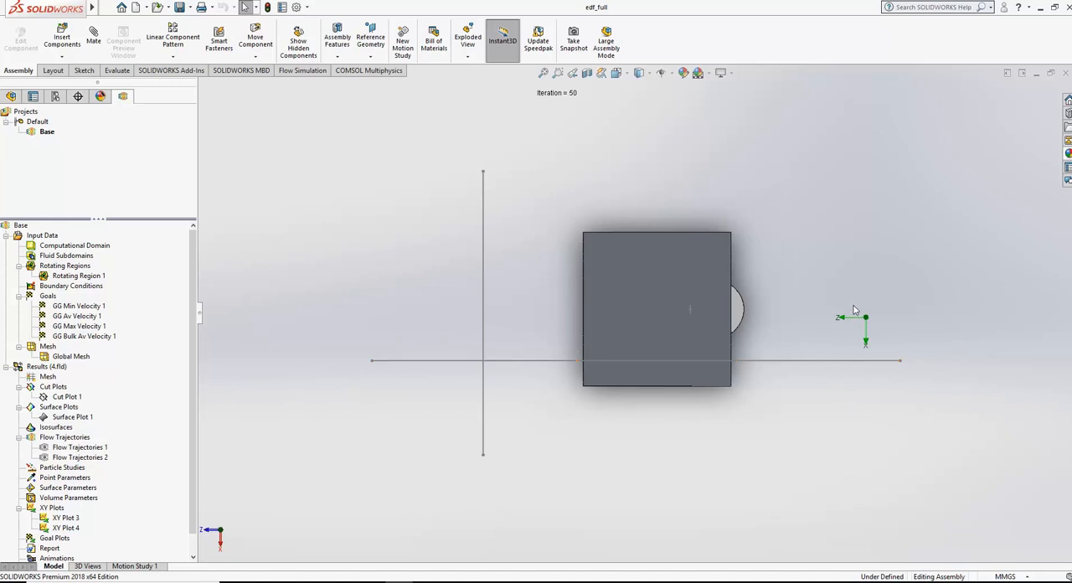
Step: Examine the ducted fan assembly's casing, blades and hub from several angles, then return to a side view
middle_click_drag(854, 310, 810, 318)
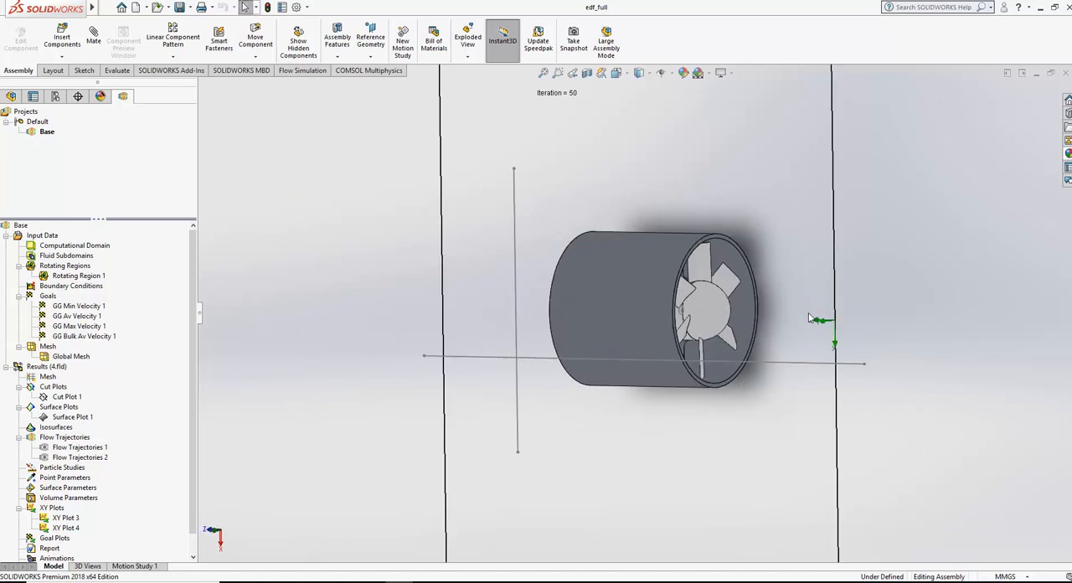
scroll(810, 318, "down", 2)
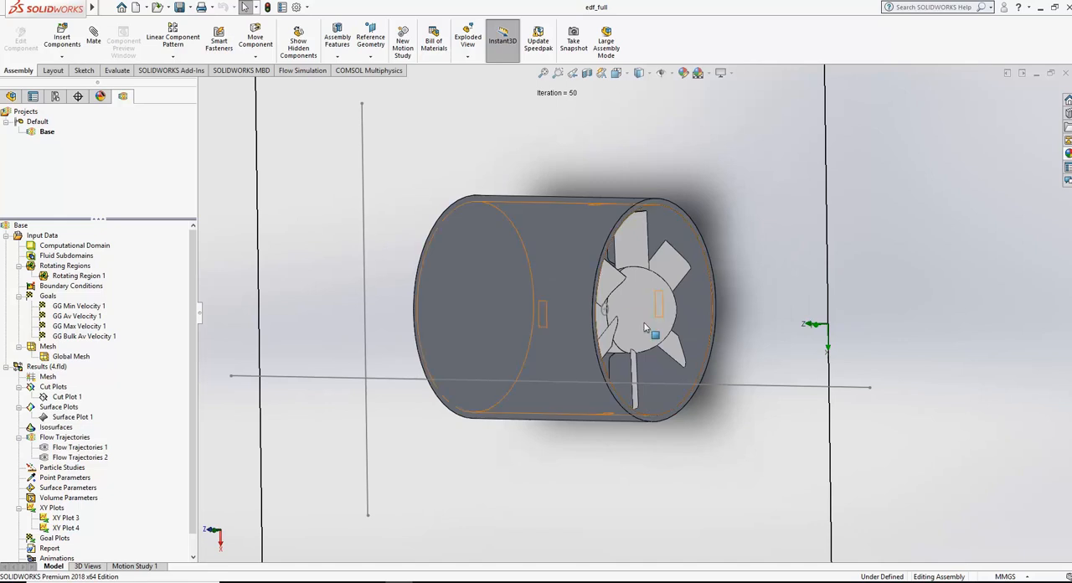
middle_click_drag(526, 270, 578, 293)
scroll(580, 290, "up", 2)
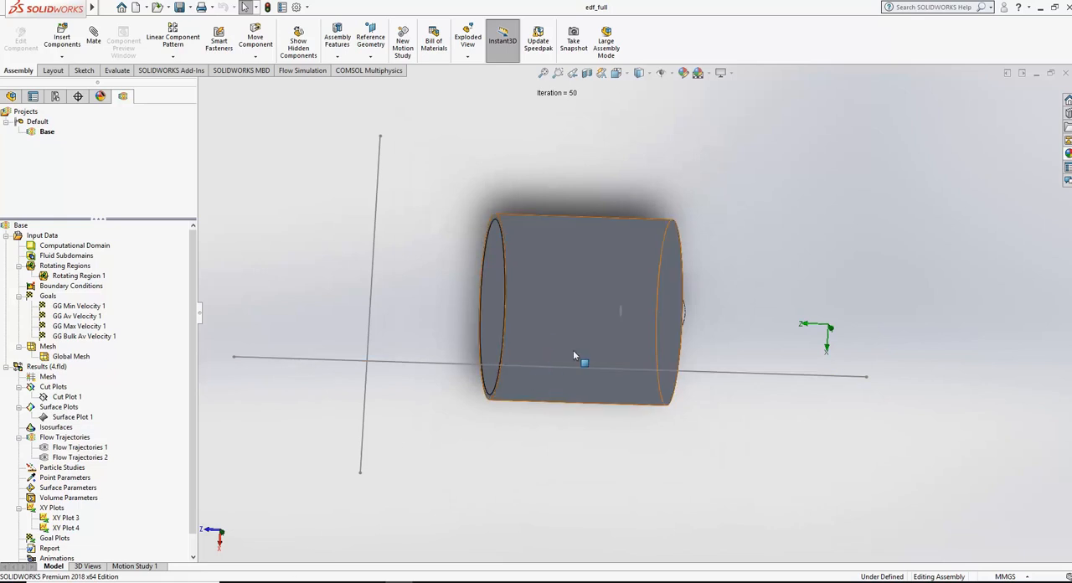
middle_click_drag(742, 299, 584, 276)
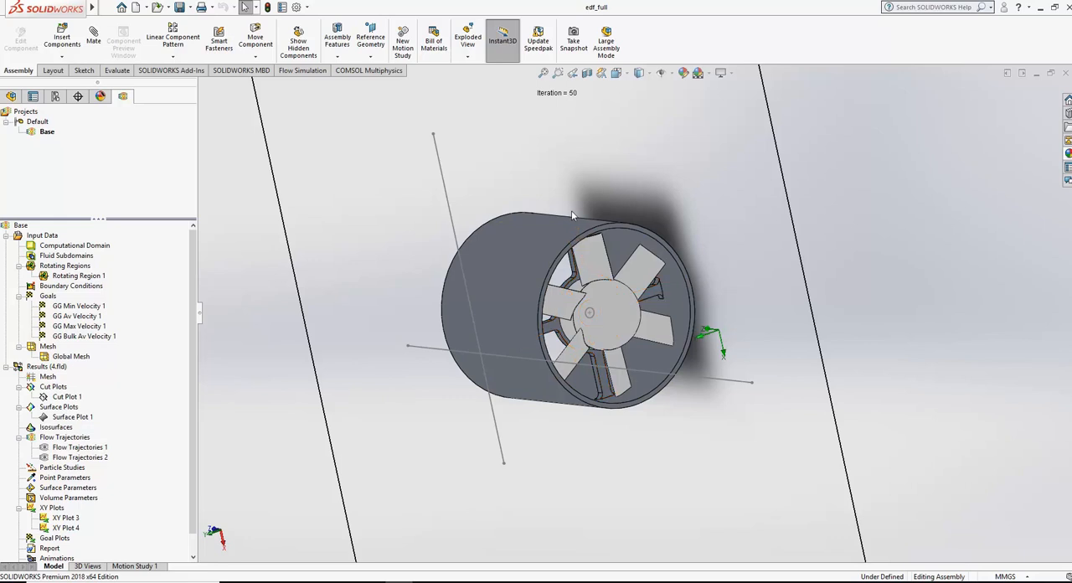
middle_click_drag(567, 209, 631, 185)
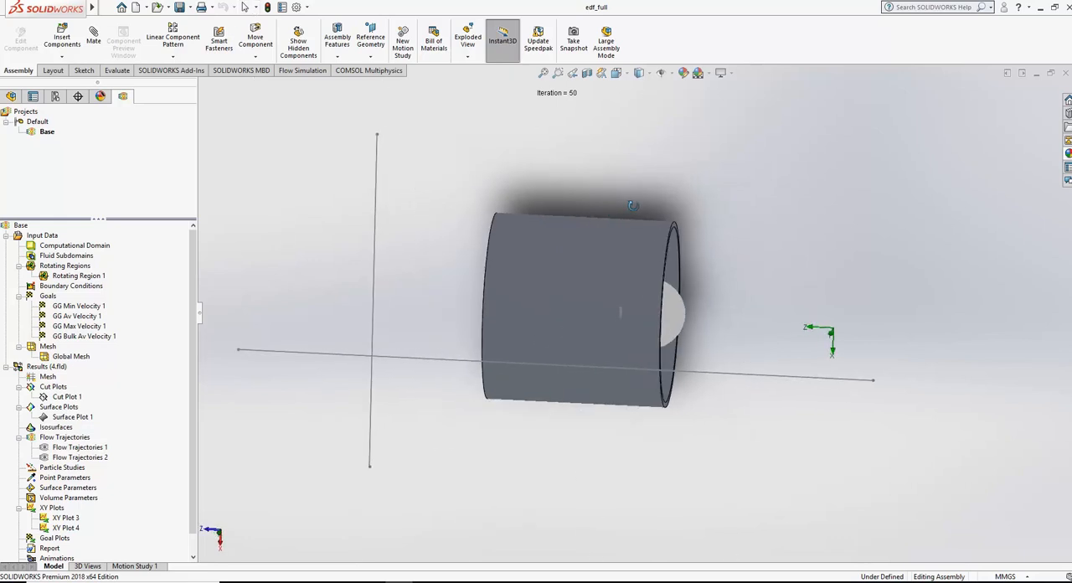
left_click(617, 74)
left_click(547, 341)
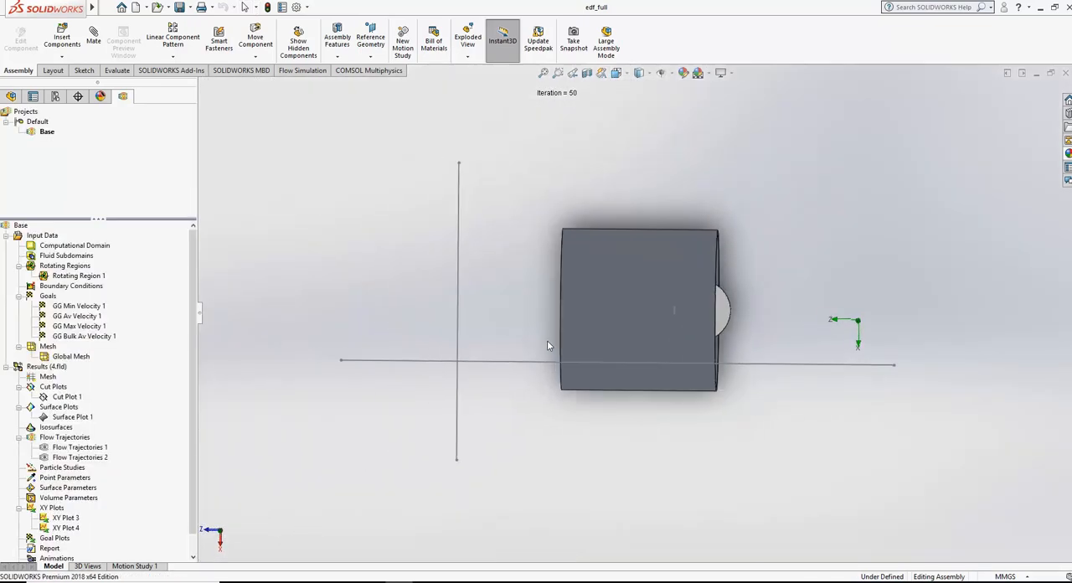
Step: Switch to 4052X_09.pdf in Adobe Acrobat Reader, read the engine thrust formulas, and return to the SOLIDWORKS assembly
left_click(384, 581)
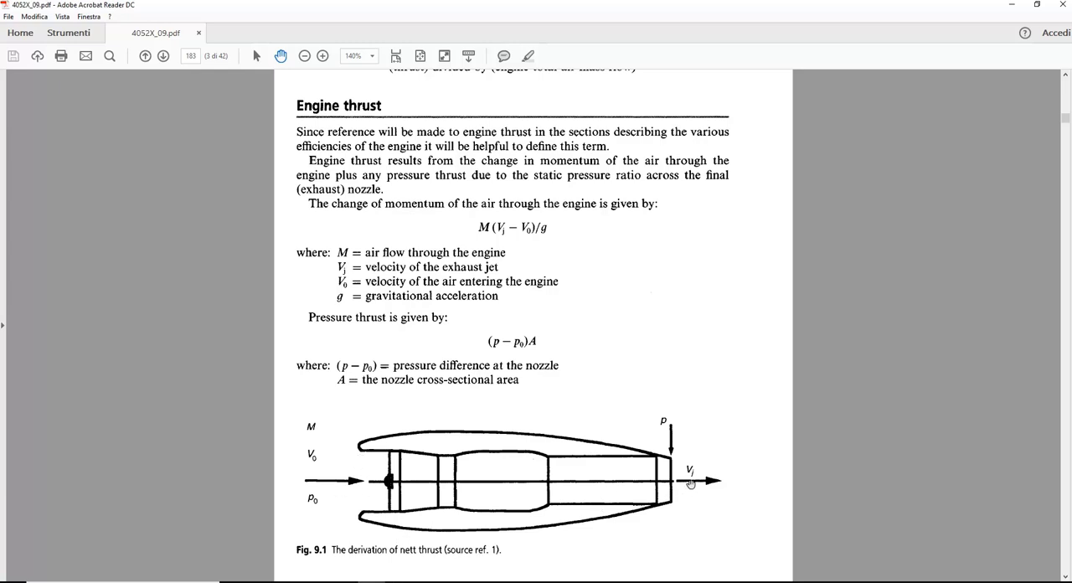
scroll(526, 501, "down", 5)
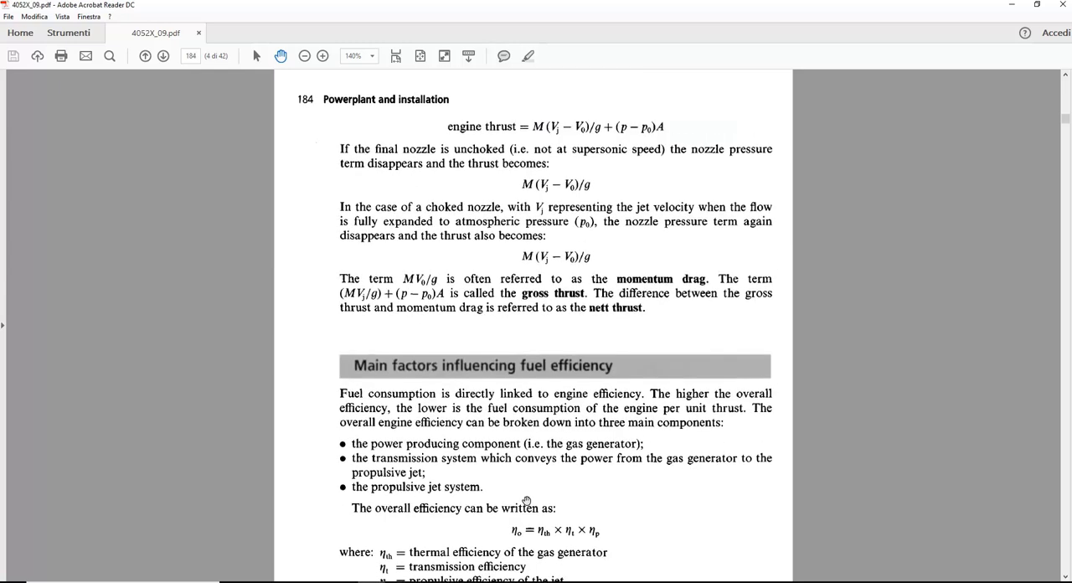
scroll(526, 501, "up", 5)
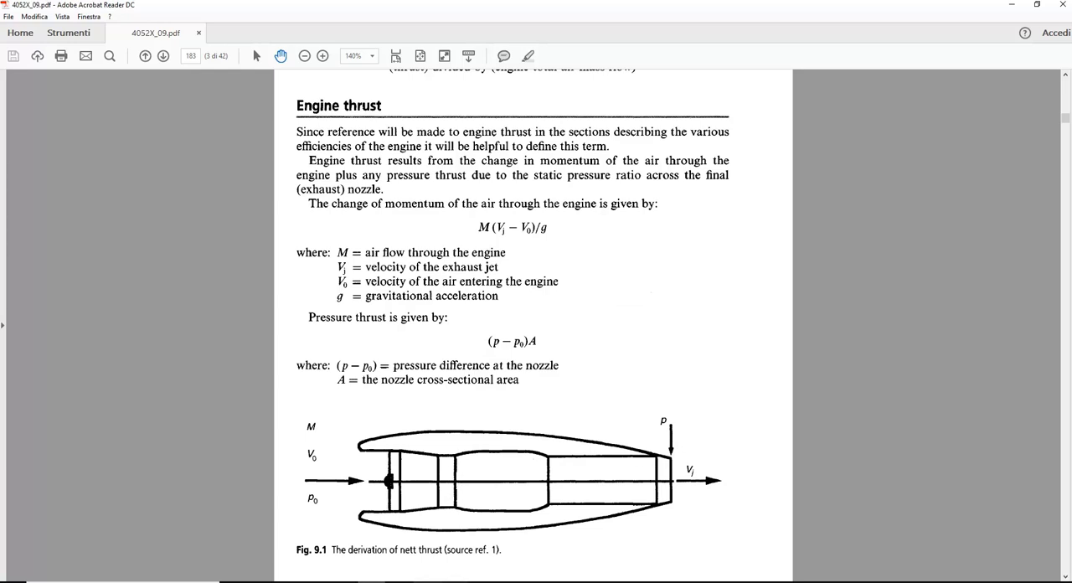
mouse_move(399, 582)
left_click(412, 549)
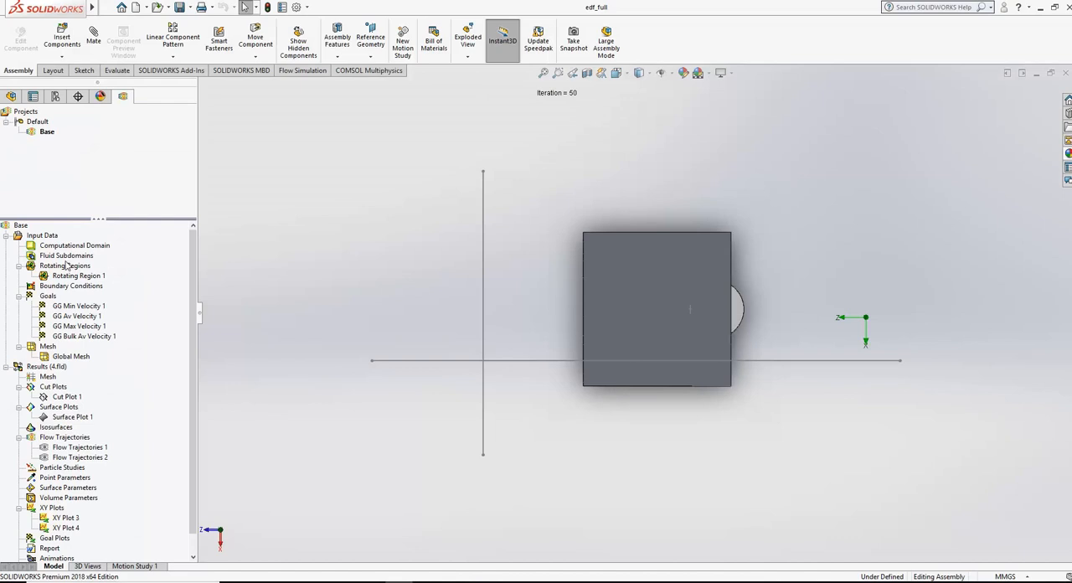
Step: Show the hidden fullbrushless_mod component in the assembly
left_click(11, 97)
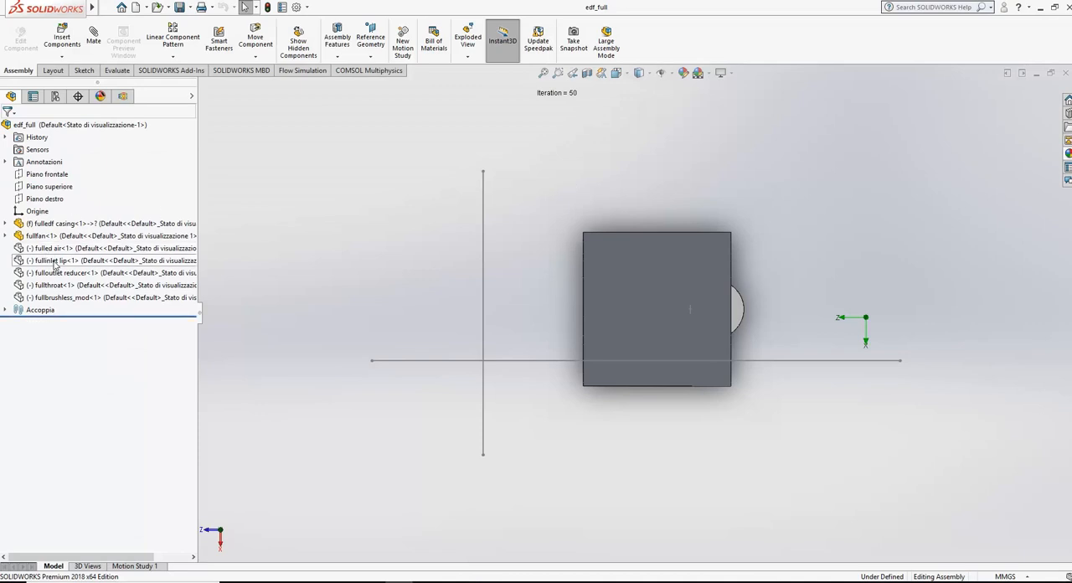
left_click(88, 298)
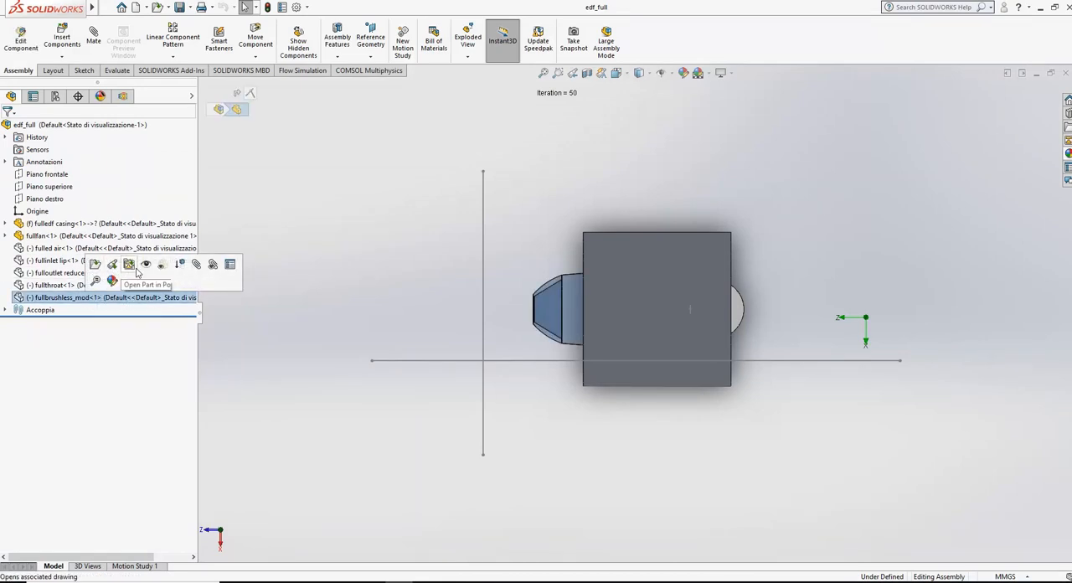
left_click(149, 266)
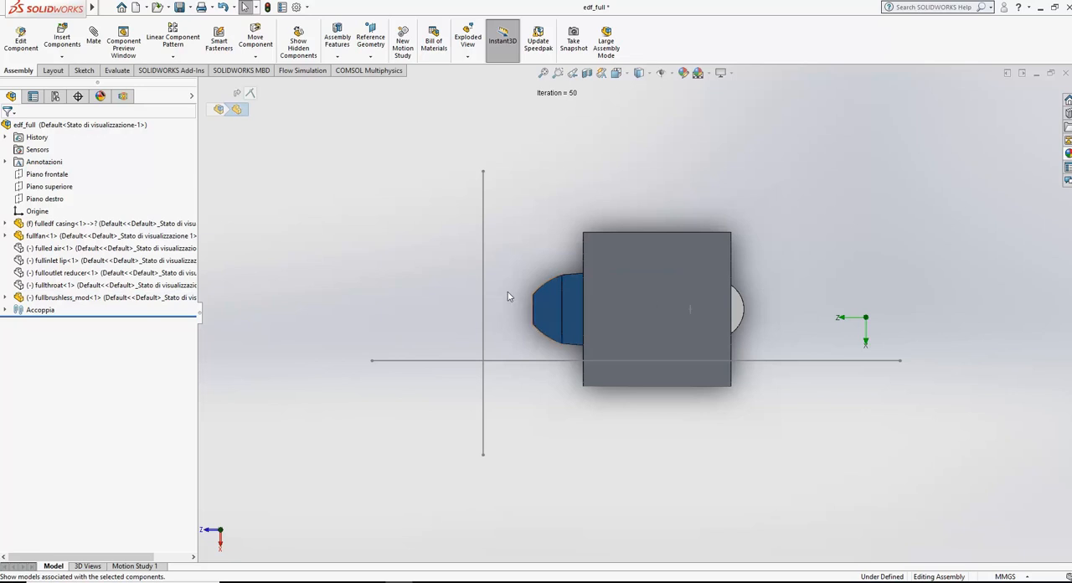
Step: Bring up the Flow Simulation commands and close the Notepad window running in the background
left_click(302, 71)
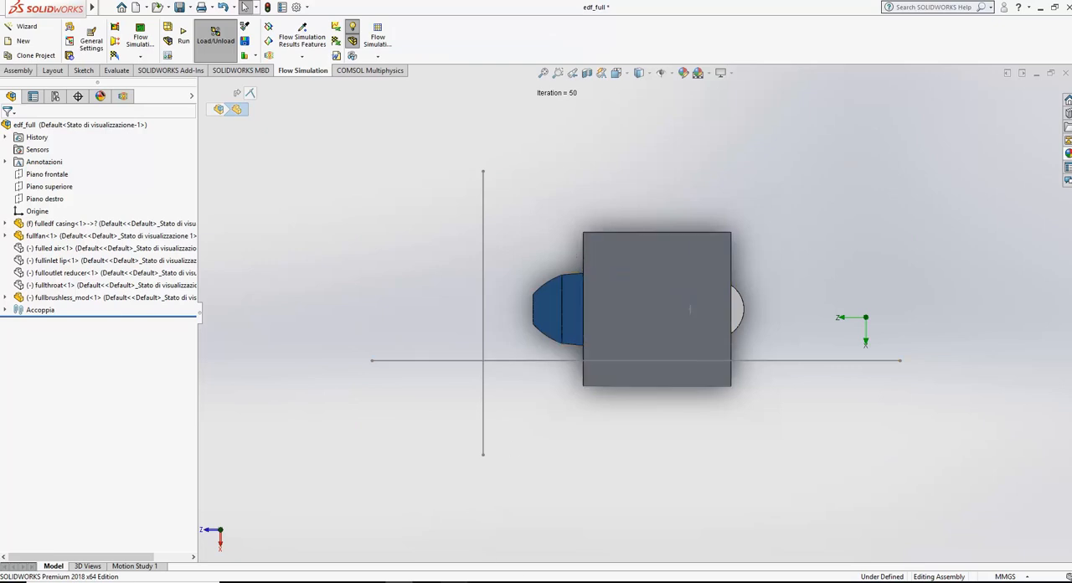
right_click(453, 580)
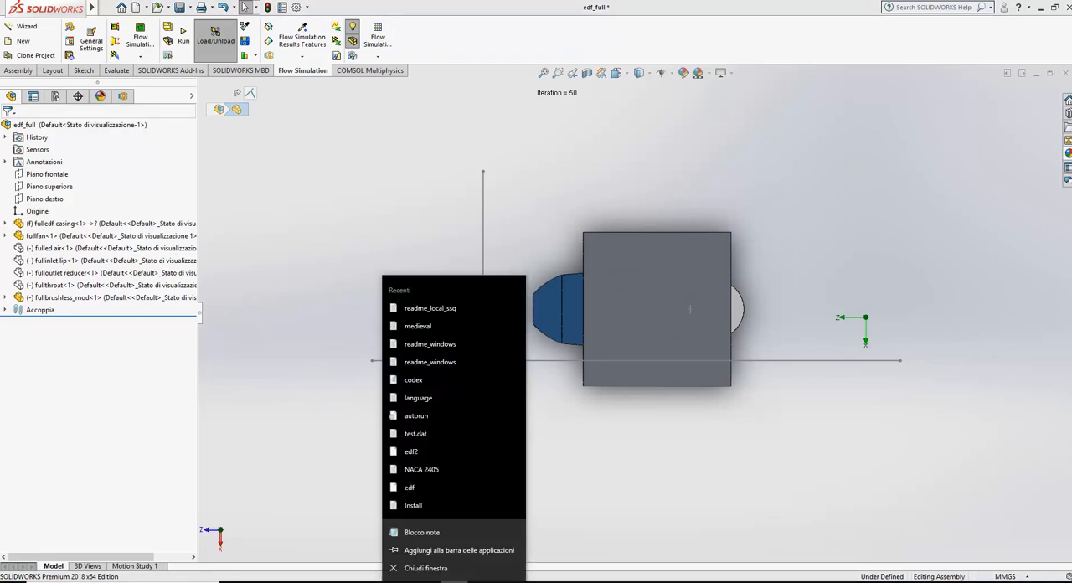
left_click(427, 568)
left_click(553, 296)
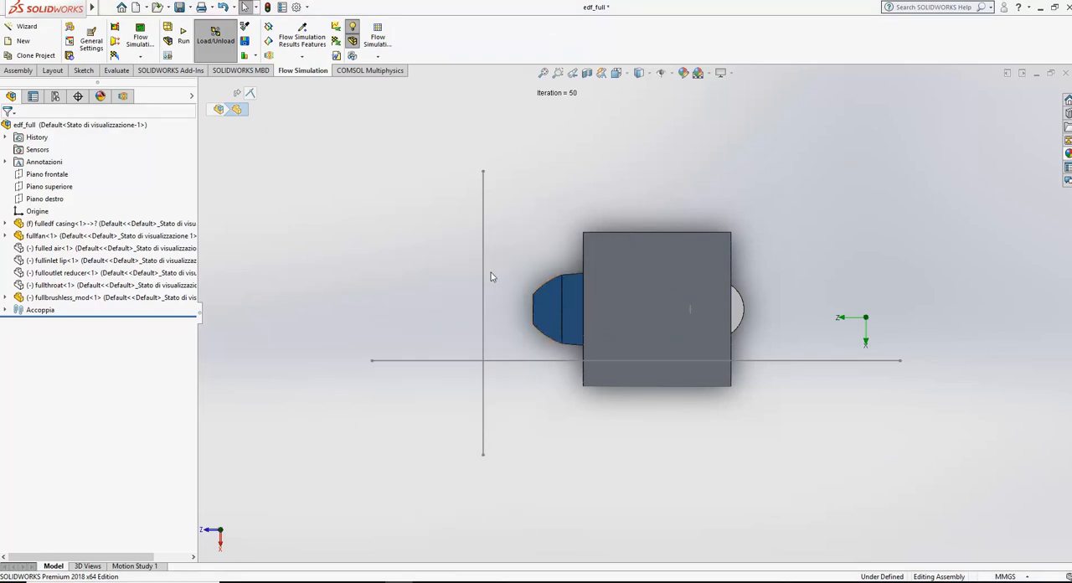
Step: Review the Base project's general settings for analysis type, rotation, fluids and ambient conditions, leaving them without changes
left_click(122, 95)
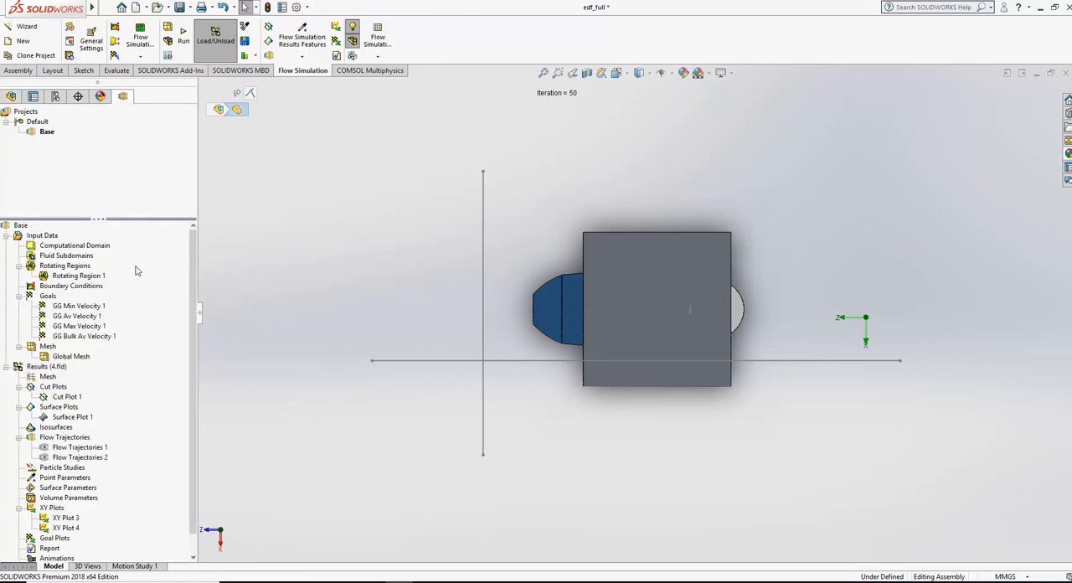
right_click(52, 237)
left_click(74, 243)
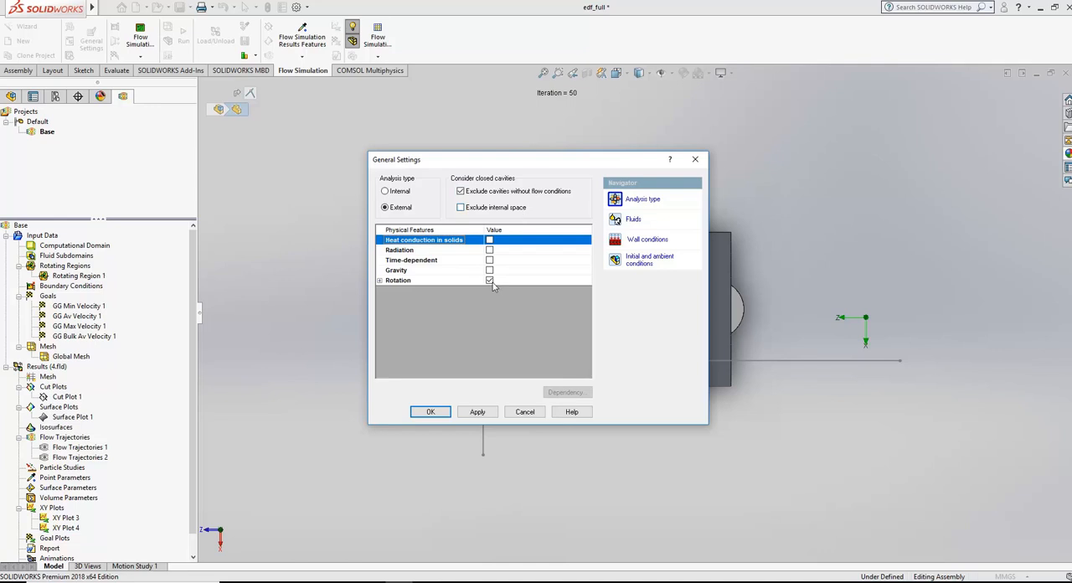
left_click(379, 281)
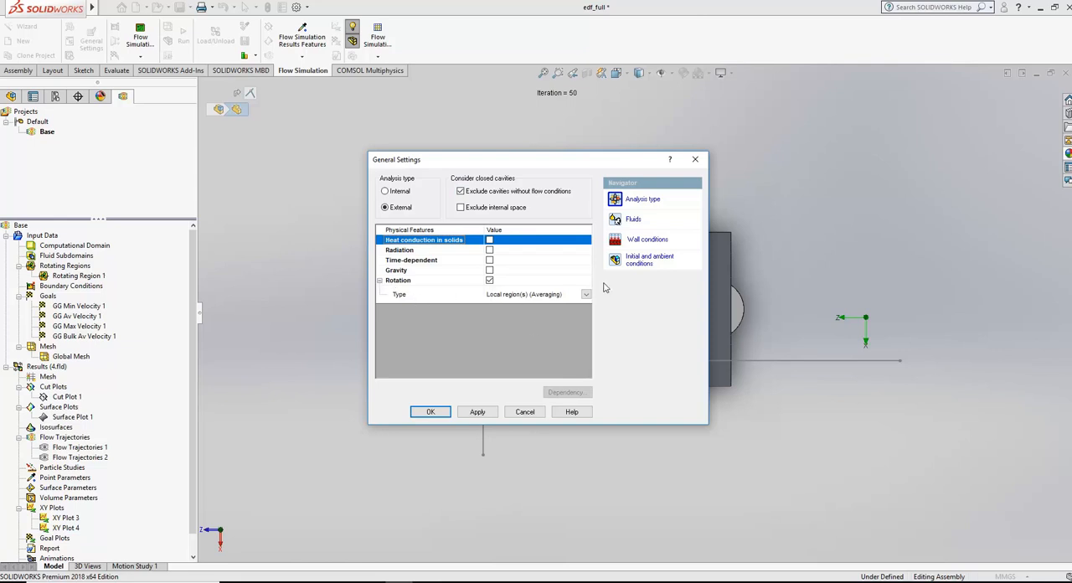
left_click(637, 219)
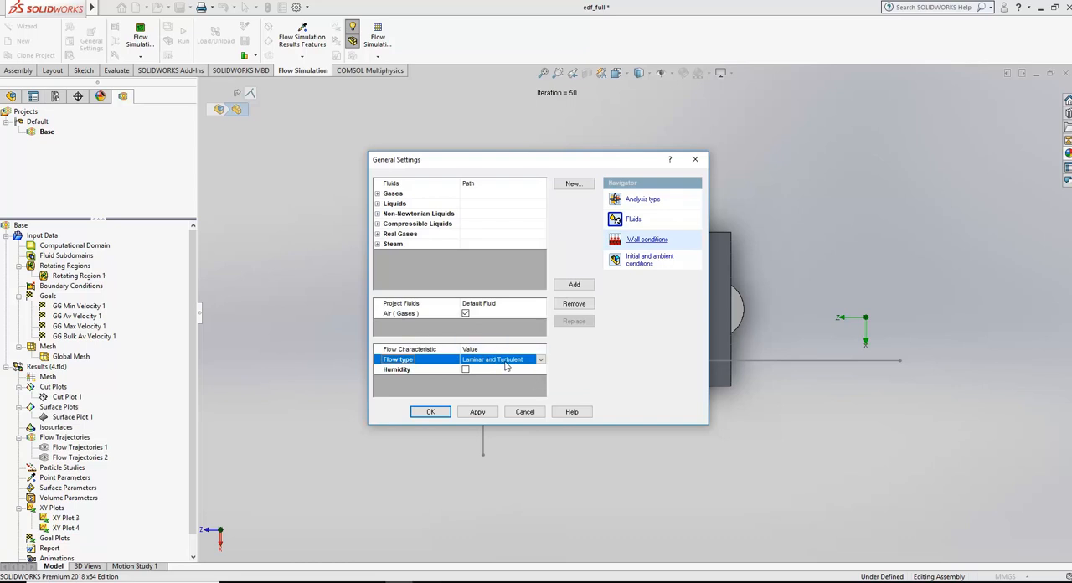
left_click(648, 262)
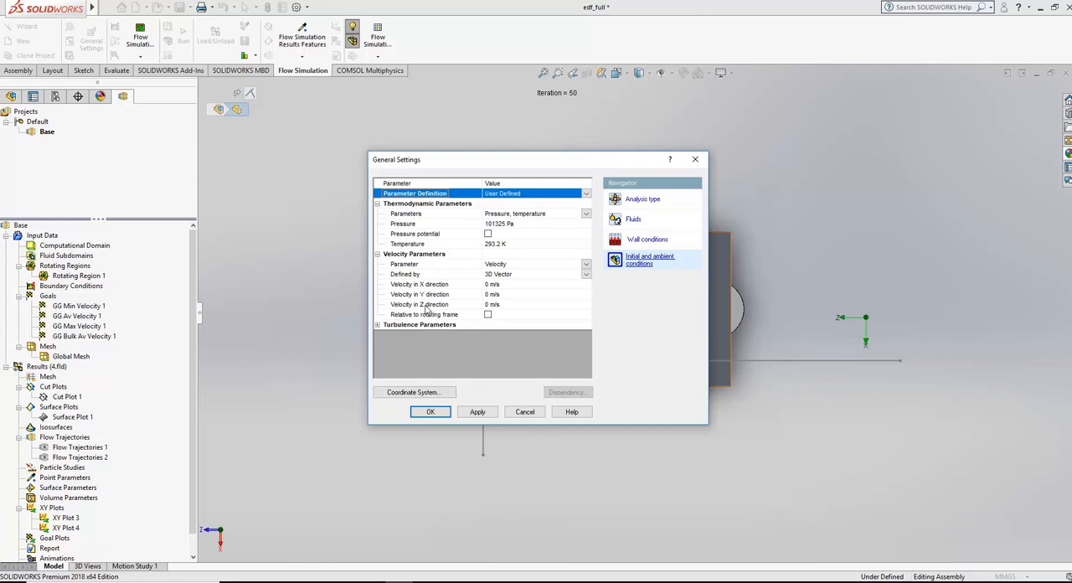
left_click(495, 307)
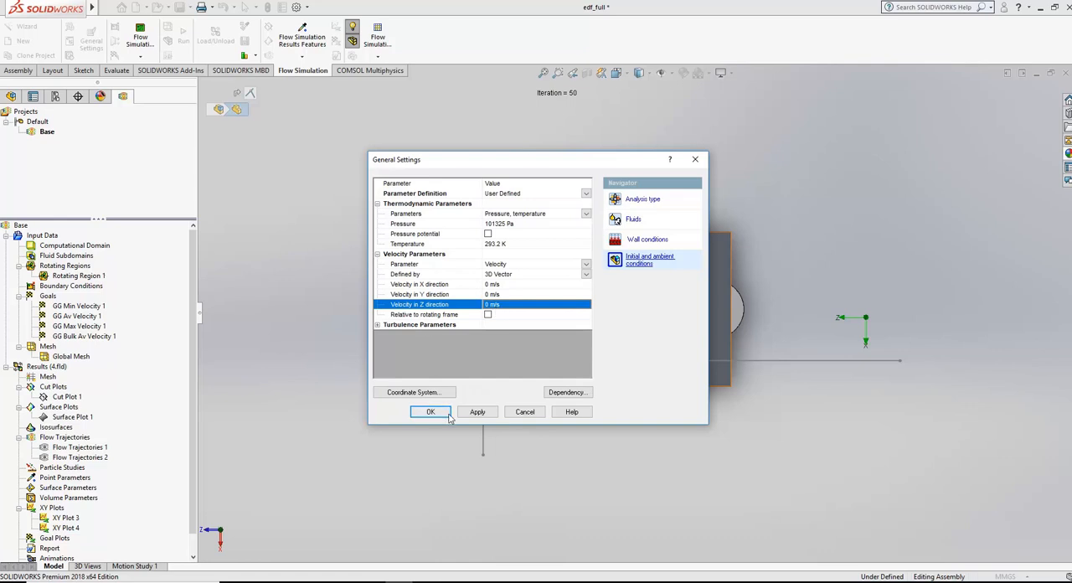
left_click(534, 416)
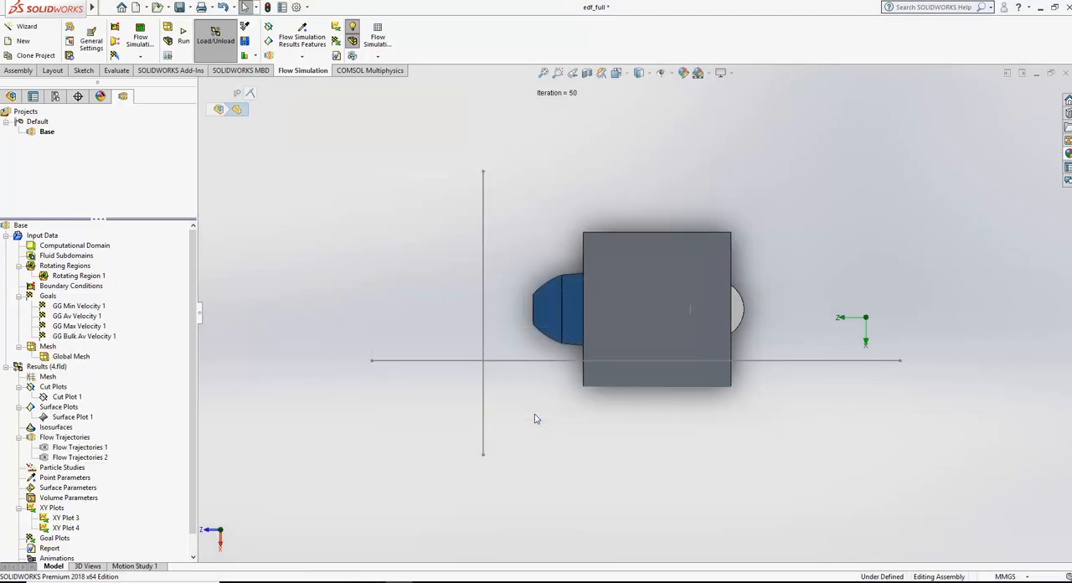
Step: Inspect Rotating Region 1 and its angular velocity against the front of the fan
right_click(82, 266)
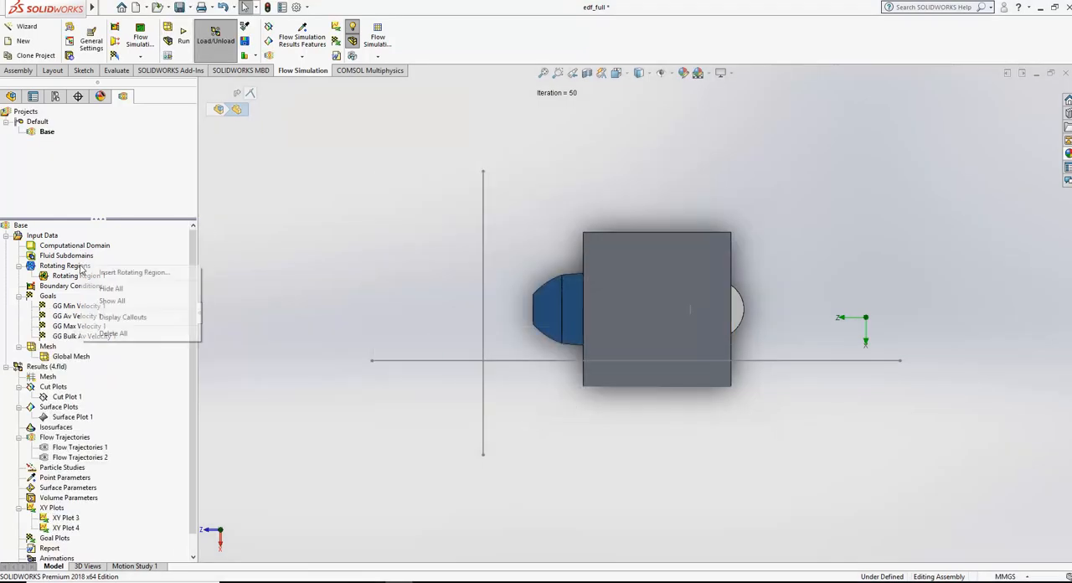
left_click(69, 276)
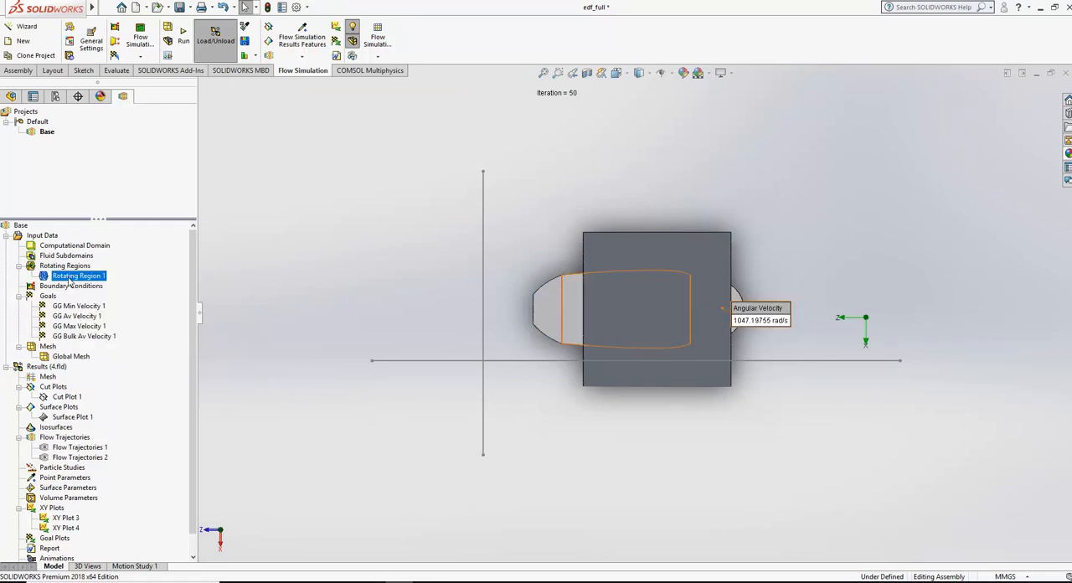
middle_click_drag(919, 270, 833, 277)
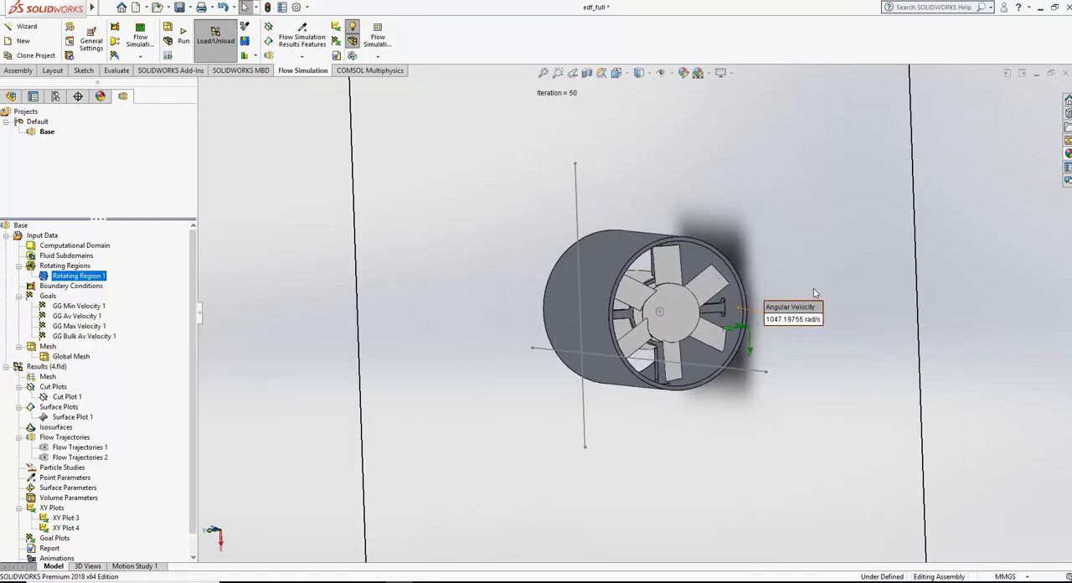
Step: Show the hidden fulled air component around the fan blades and make it transparent
left_click(11, 96)
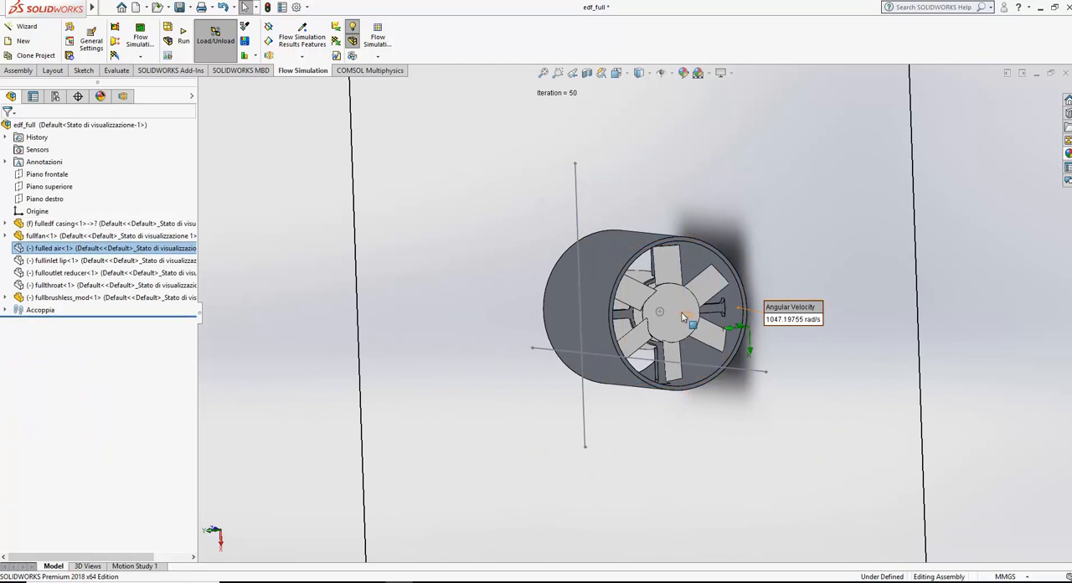
scroll(698, 293, "up", 4)
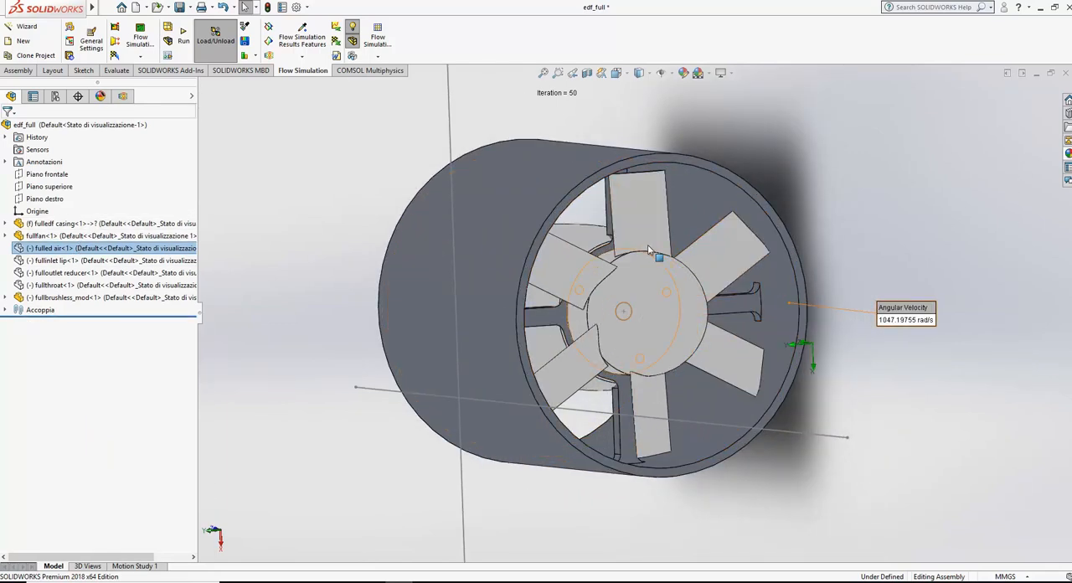
right_click(88, 251)
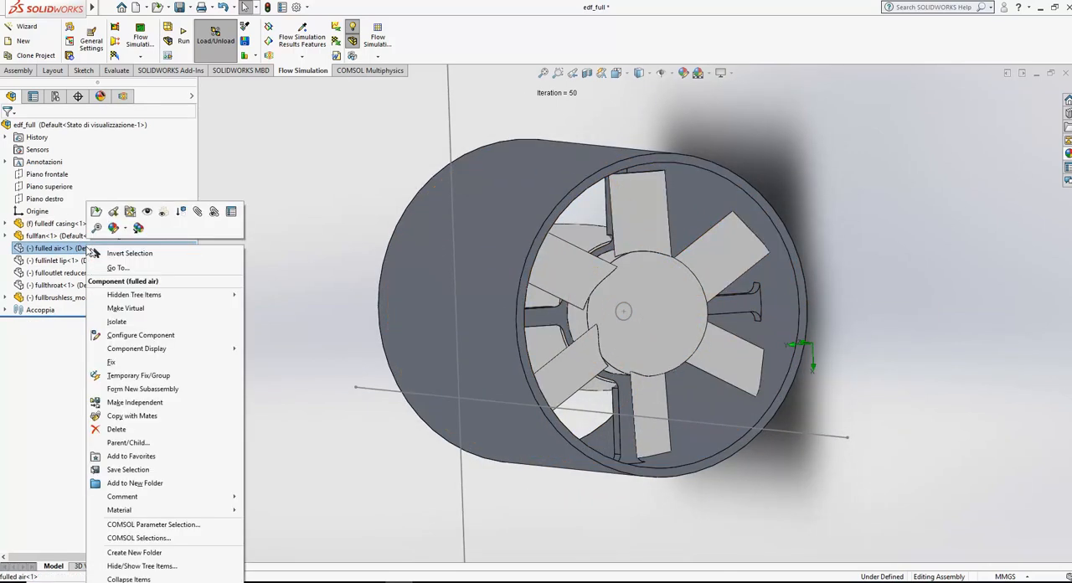
left_click(153, 227)
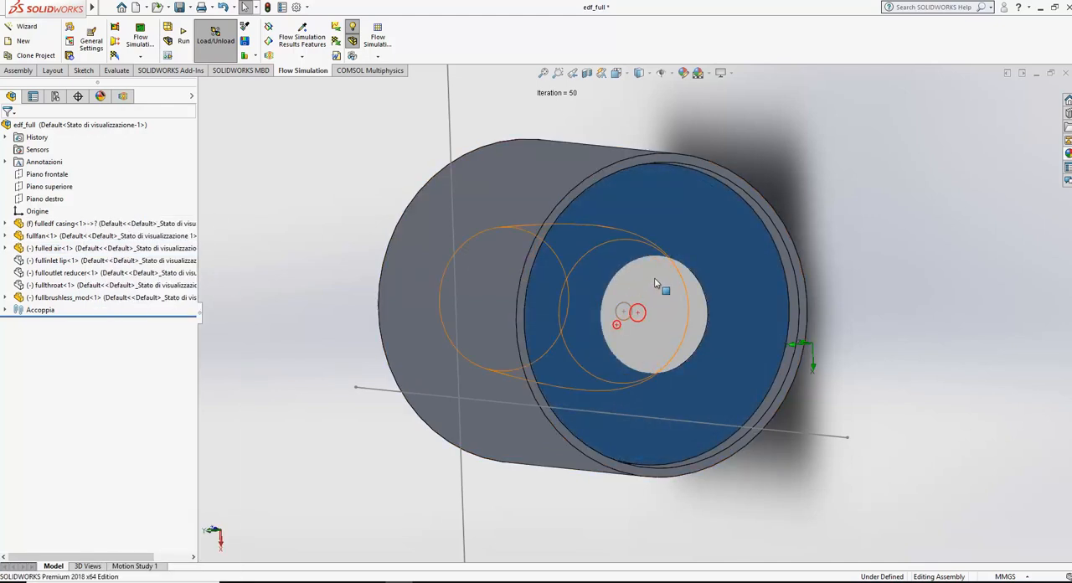
right_click(63, 248)
left_click(153, 212)
Step: Create a planar section view of the assembly on Piano superiore and inspect the air region around the fan
middle_click_drag(661, 298, 738, 294)
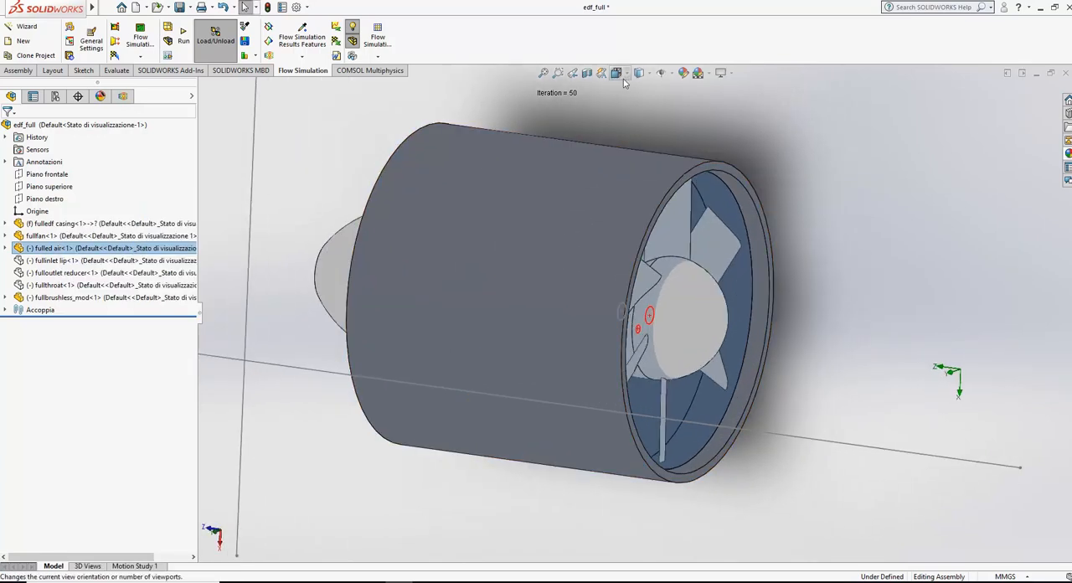
left_click(588, 73)
scroll(627, 198, "up", 3)
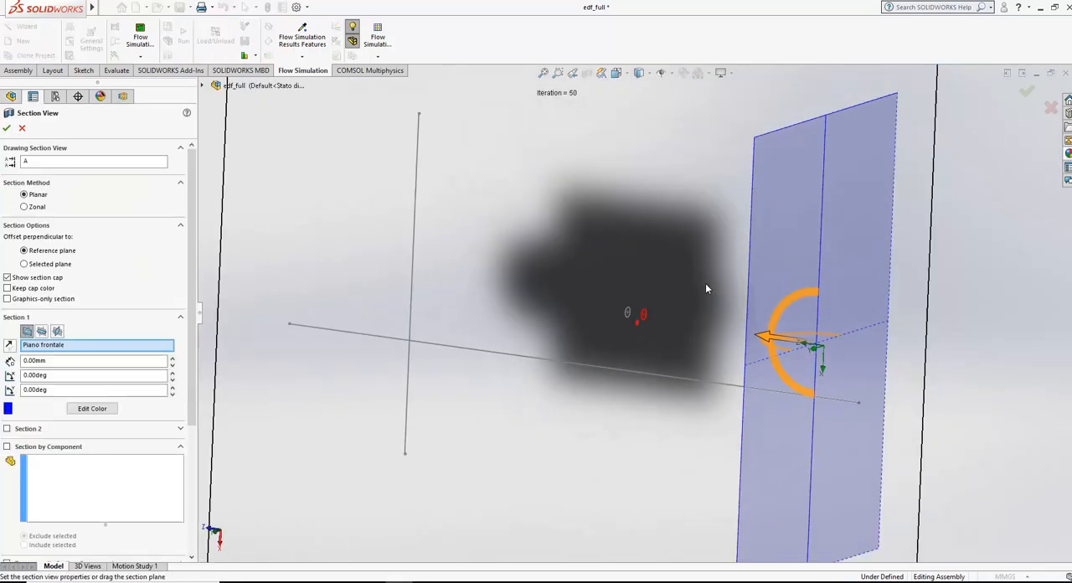
left_click(42, 332)
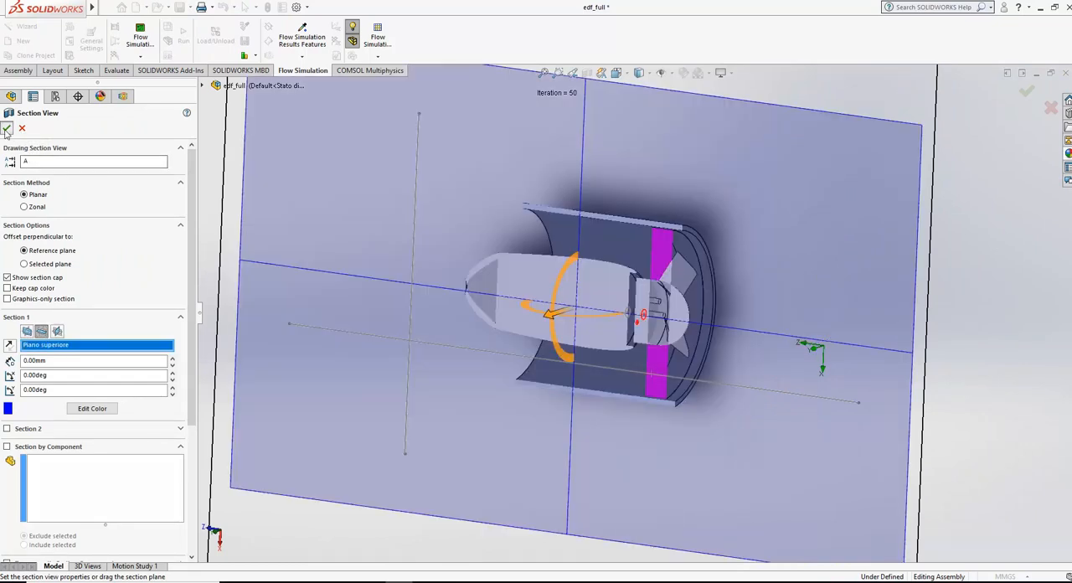
left_click(6, 127)
scroll(699, 318, "down", 3)
middle_click_drag(699, 319, 725, 317)
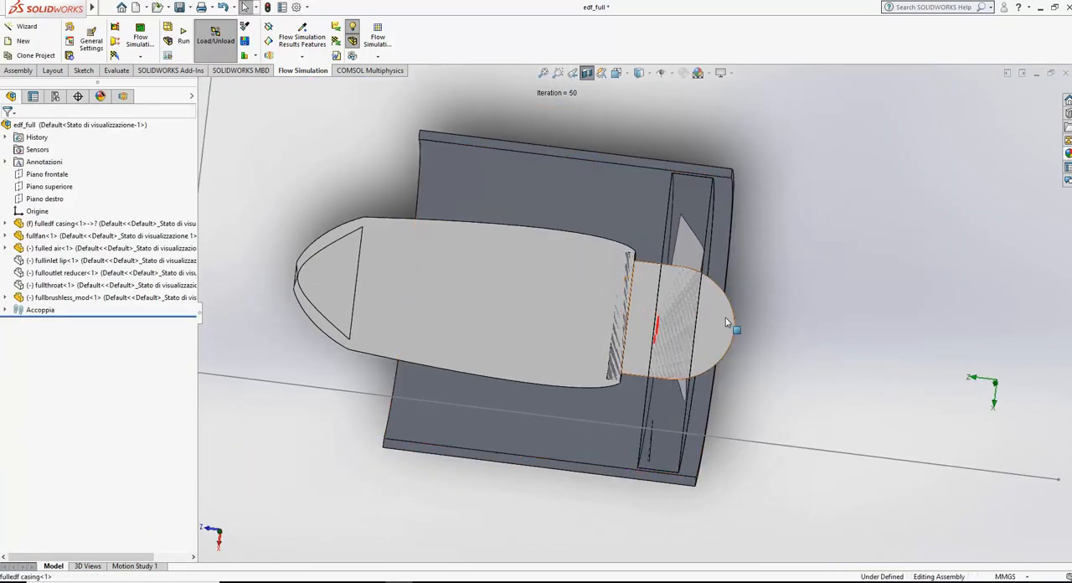
scroll(728, 322, "down", 2)
middle_click_drag(664, 219, 679, 231)
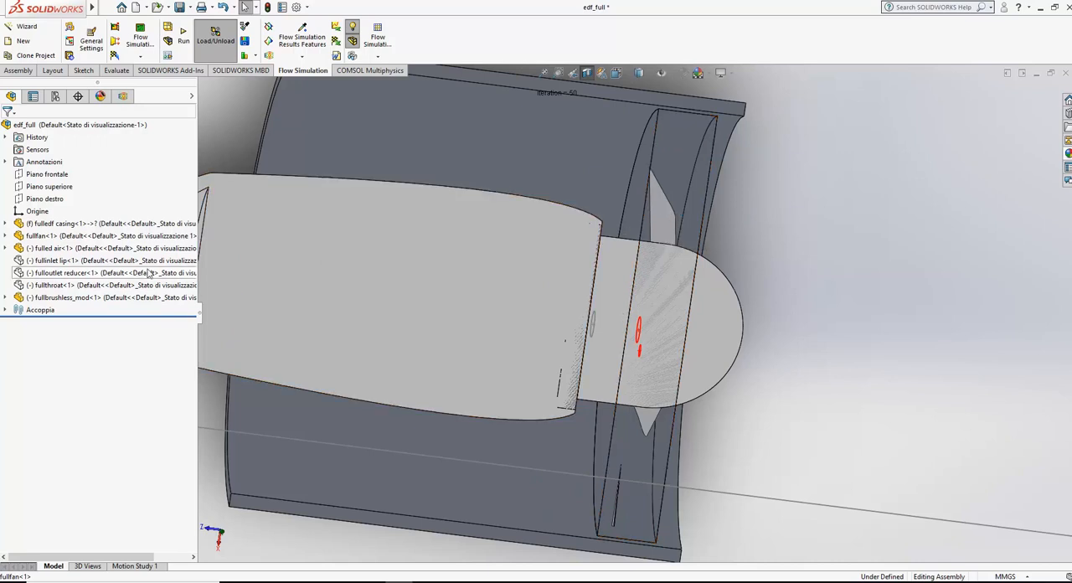
Step: Hide the fulled air component and turn off the section view to show the complete casing and fan
right_click(100, 249)
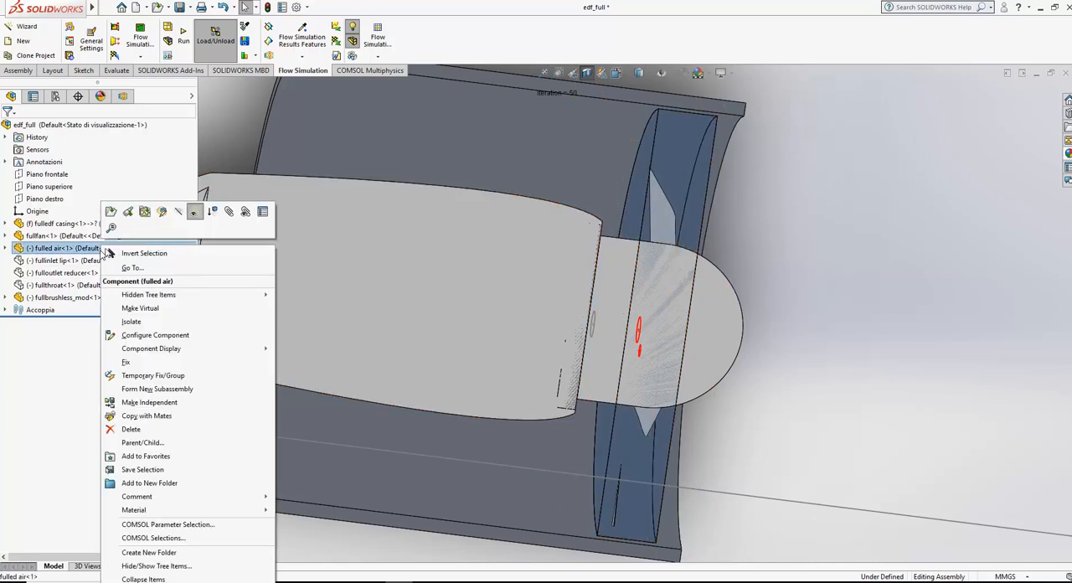
left_click(185, 216)
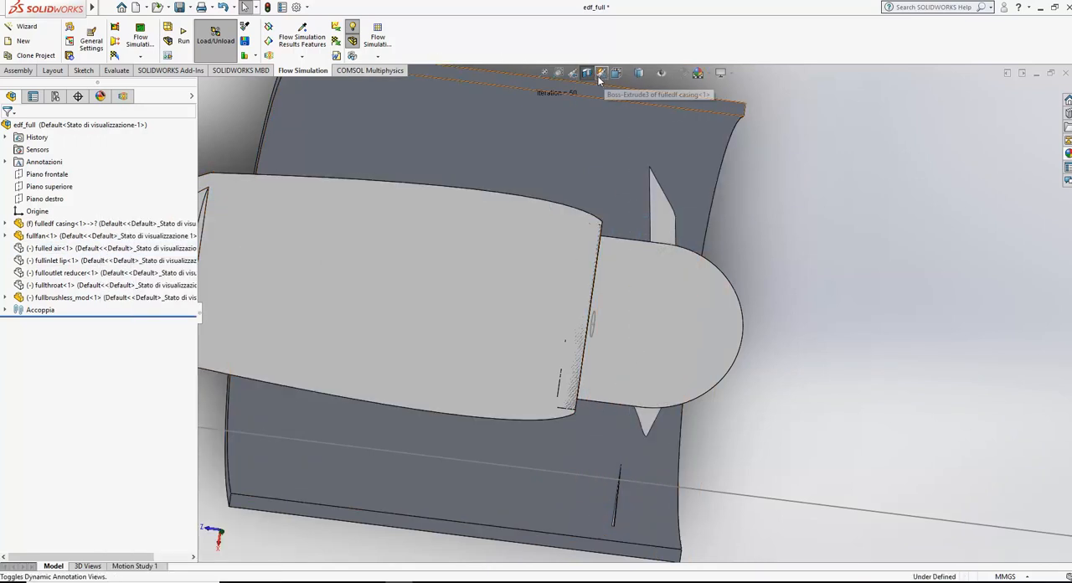
left_click(588, 73)
middle_click_drag(757, 291, 697, 298)
scroll(697, 298, "down", 1)
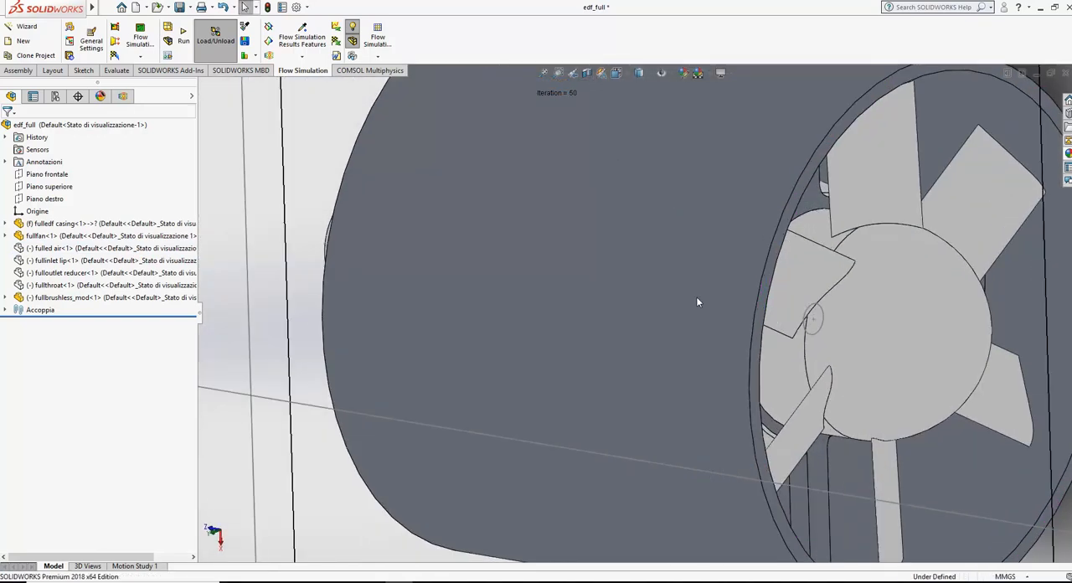
Step: Review the definition of Rotating Region 1, checking its selected component and angular velocity, and close it without changes
left_click(122, 95)
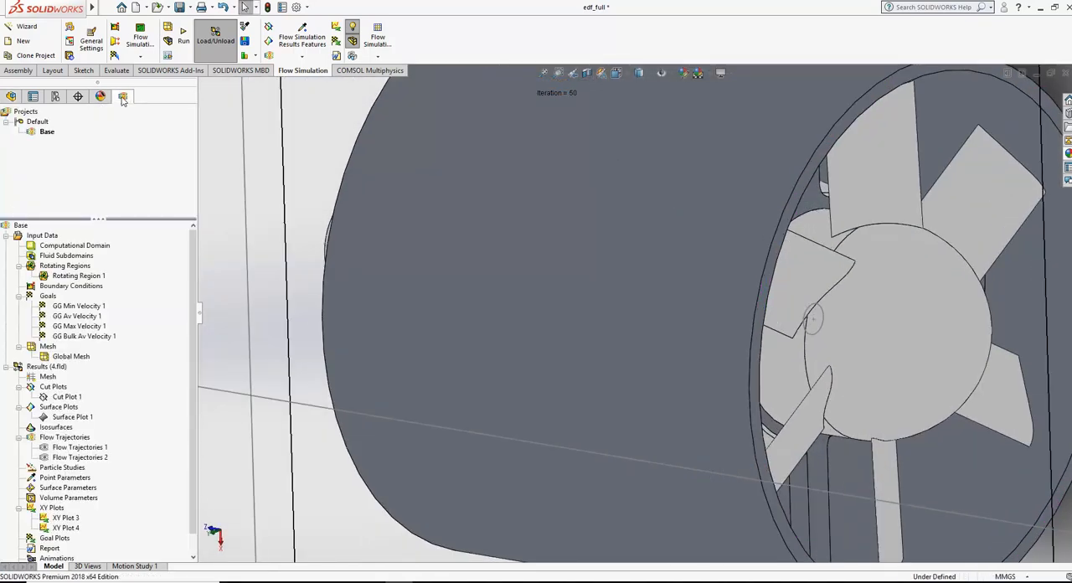
right_click(67, 279)
left_click(75, 283)
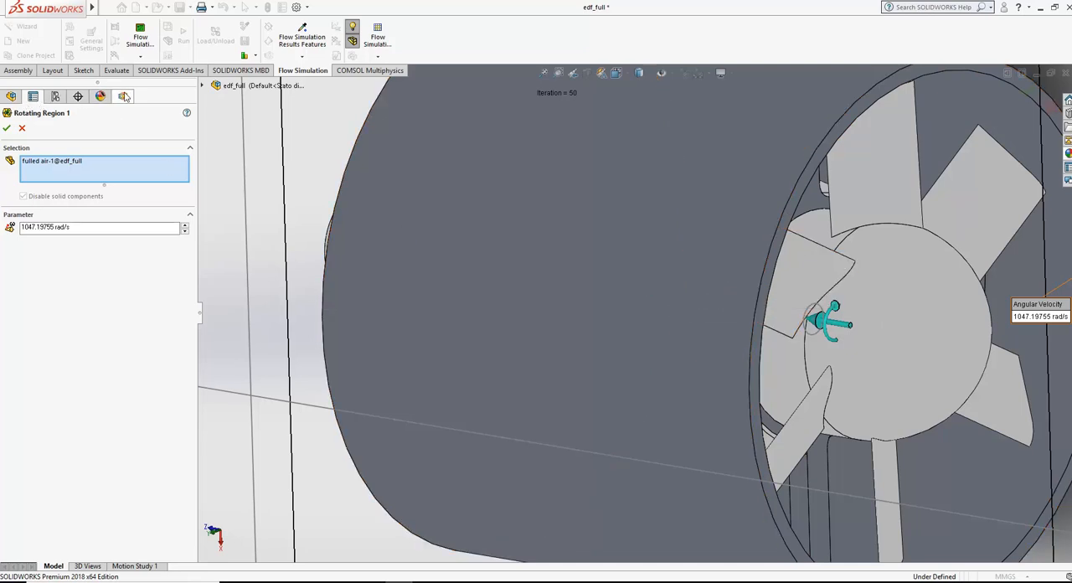
left_click(10, 129)
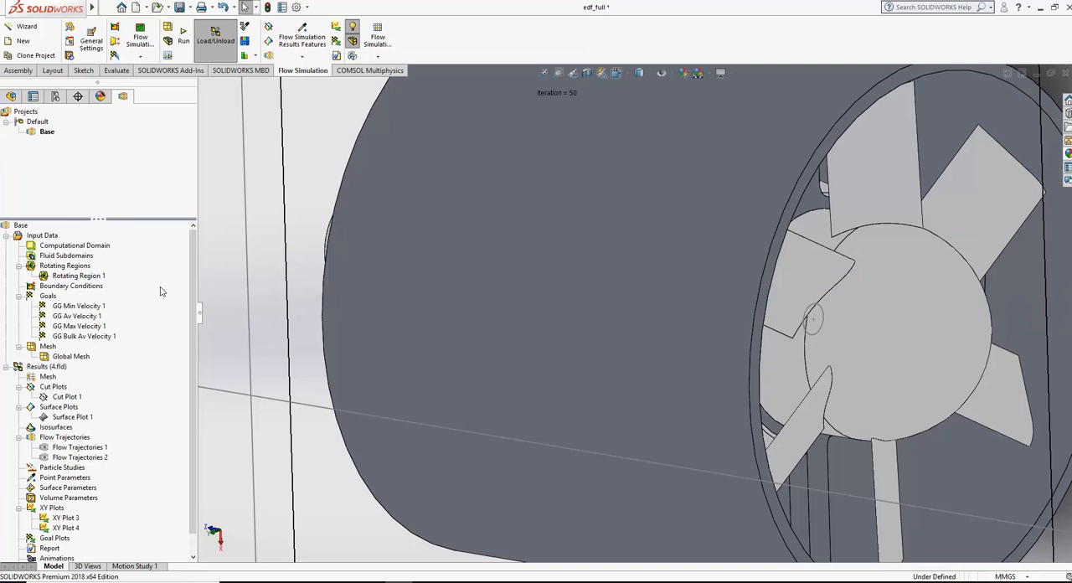
Step: Orient the view to look at the whole ducted fan assembly squarely from the side
scroll(539, 354, "up", 5)
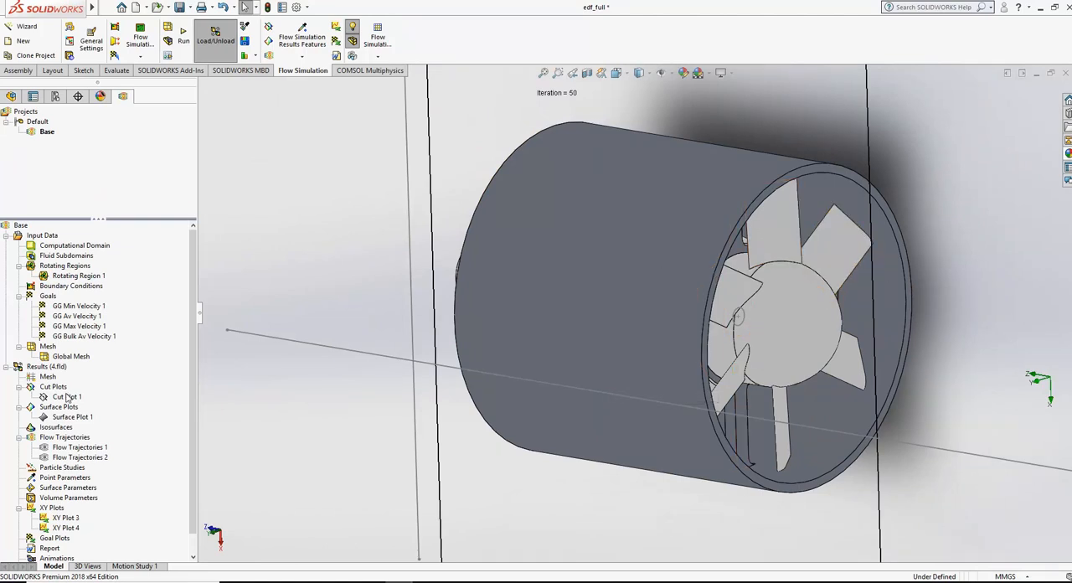
left_click(618, 73)
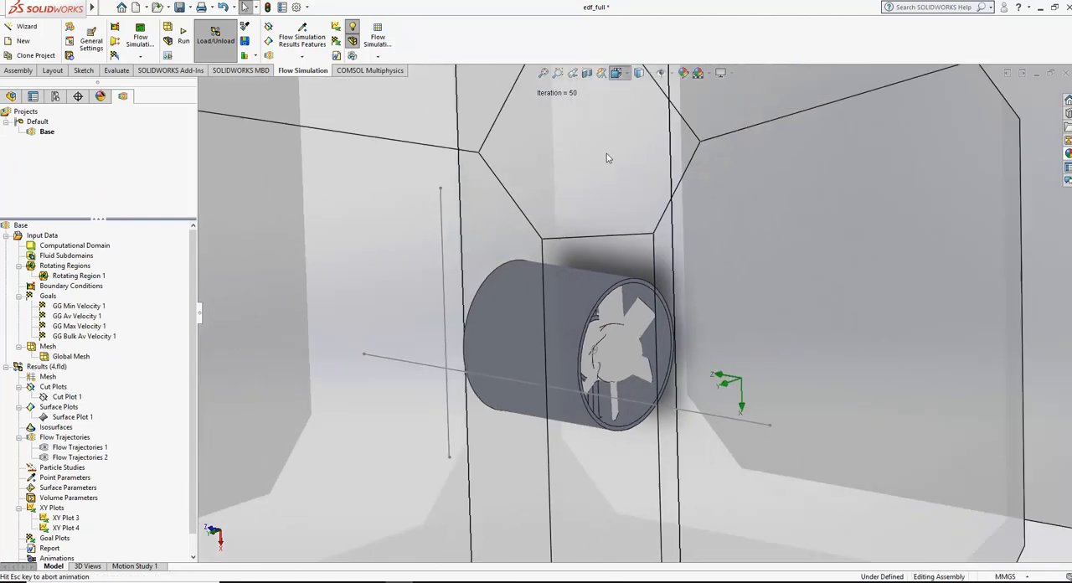
left_click(404, 339)
left_click(186, 42)
left_click(425, 241)
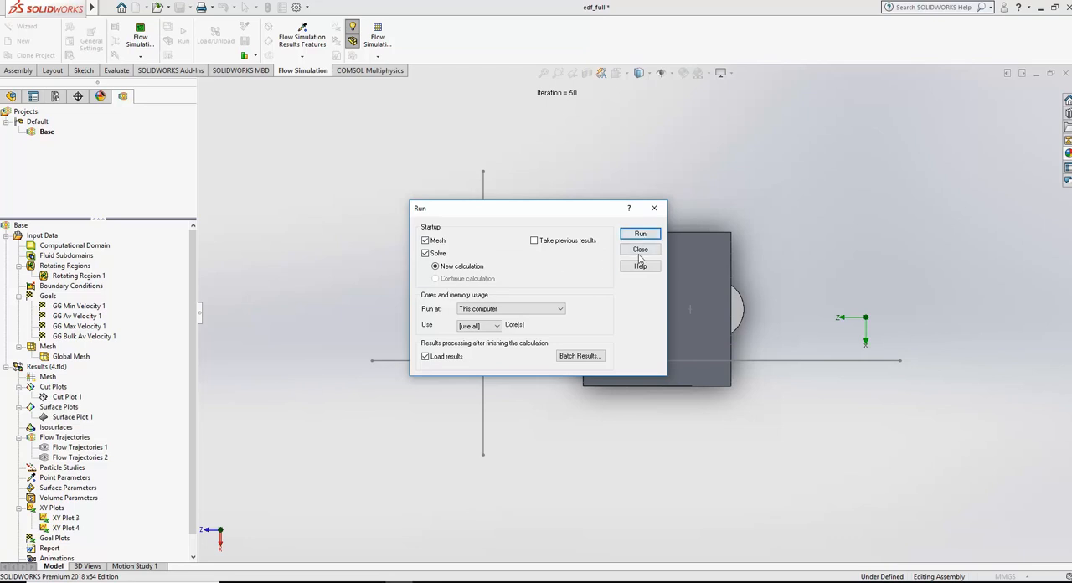
left_click(640, 250)
left_click_drag(572, 93, 614, 109)
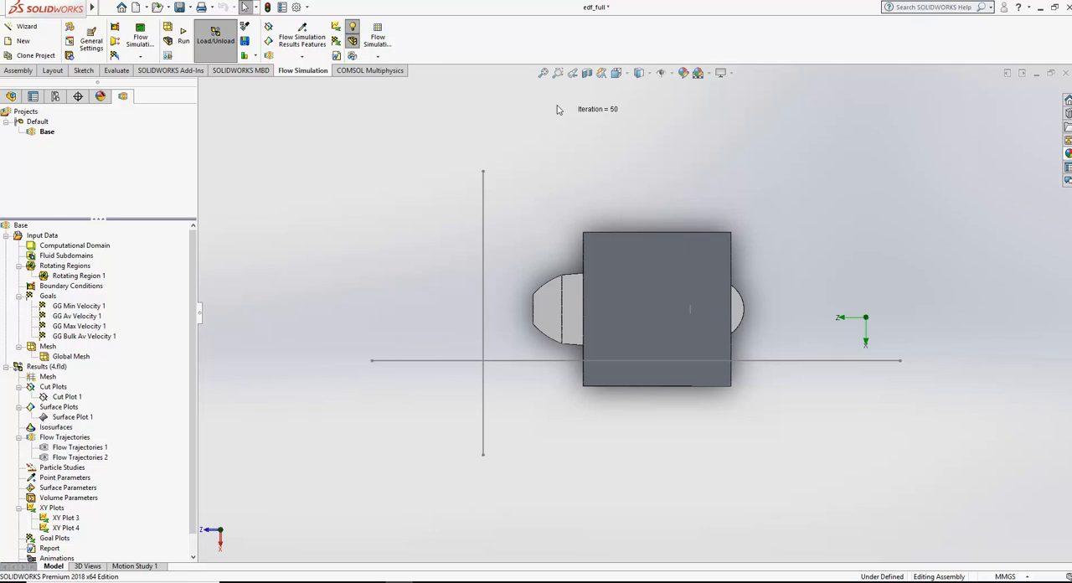
Step: Run the Base project as a new calculation with Mesh and Solve enabled on this computer, using all cores and loading results
left_click(183, 35)
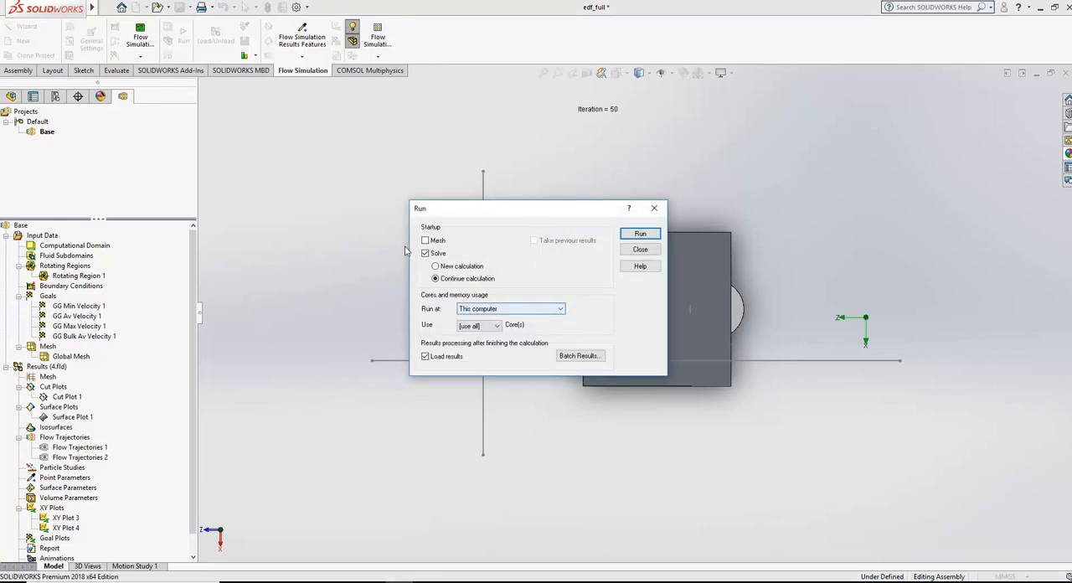
left_click(433, 243)
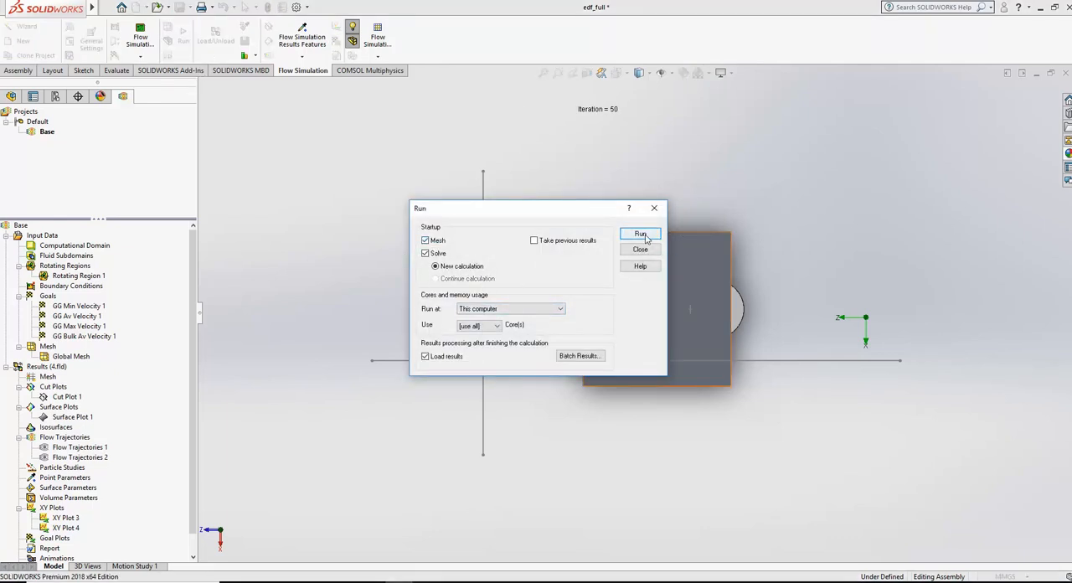
left_click(641, 234)
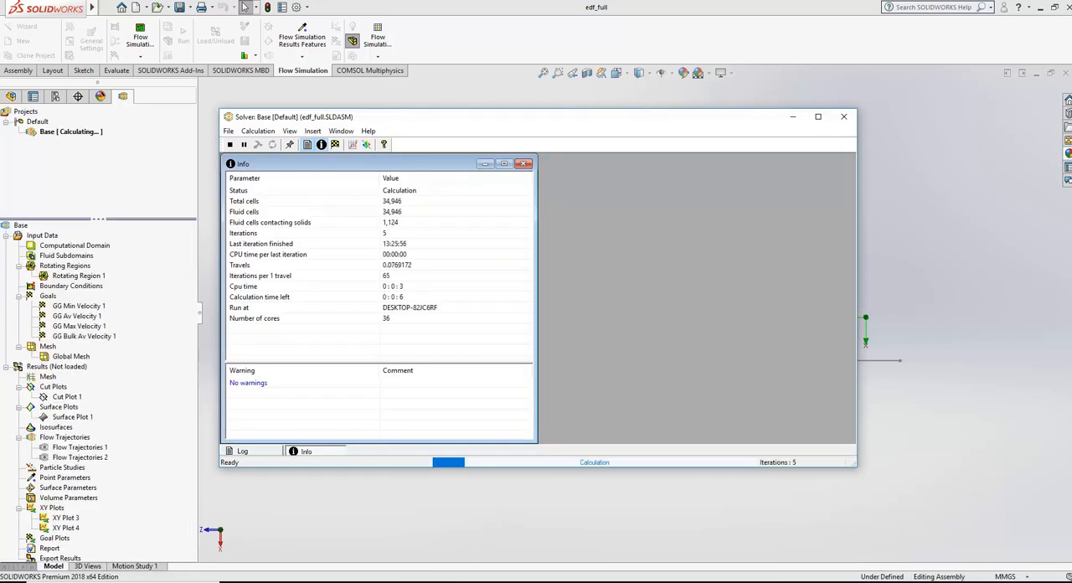
Step: Inspect the fan while the solver runs, check the solver information and minimize its window
left_click(514, 46)
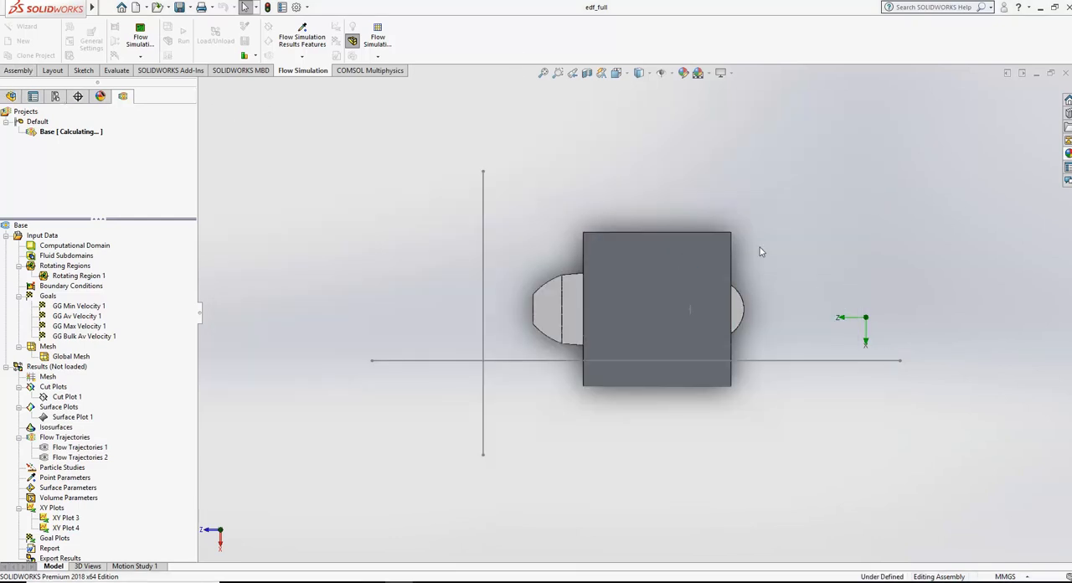
middle_click_drag(512, 190, 714, 333)
scroll(714, 332, "down", 3)
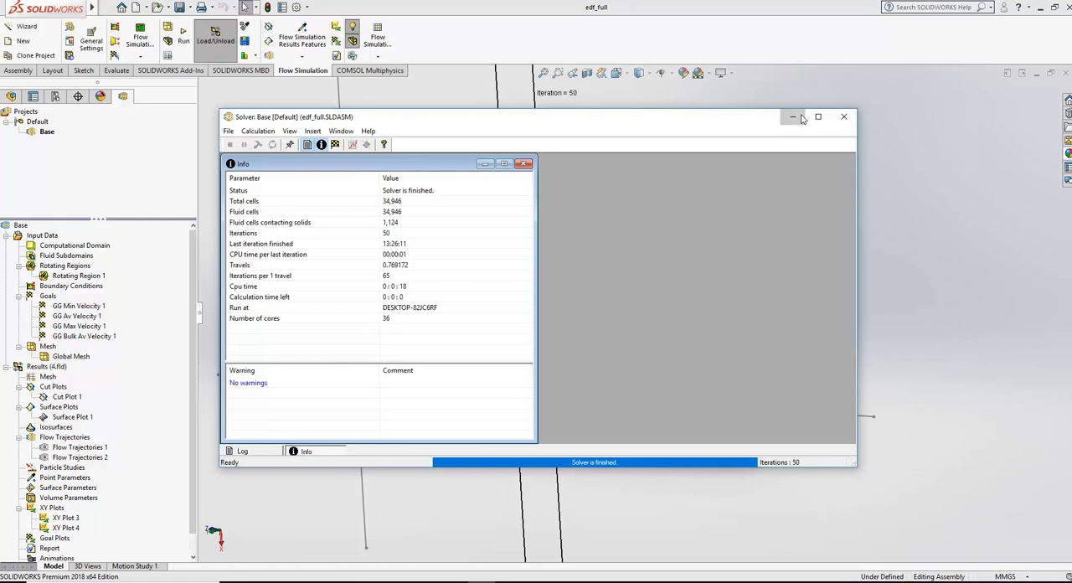
left_click(800, 118)
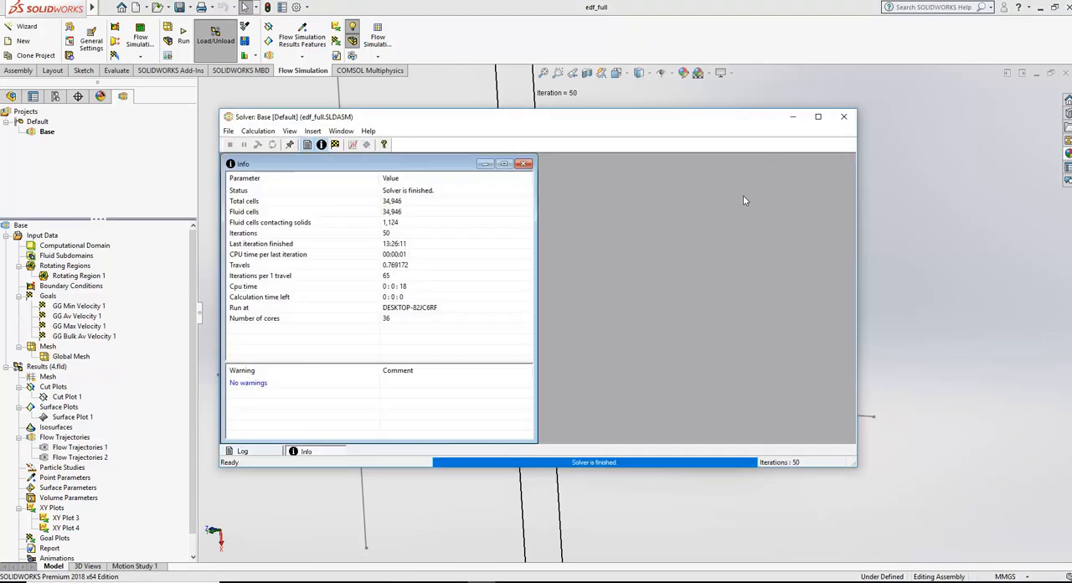
left_click(792, 117)
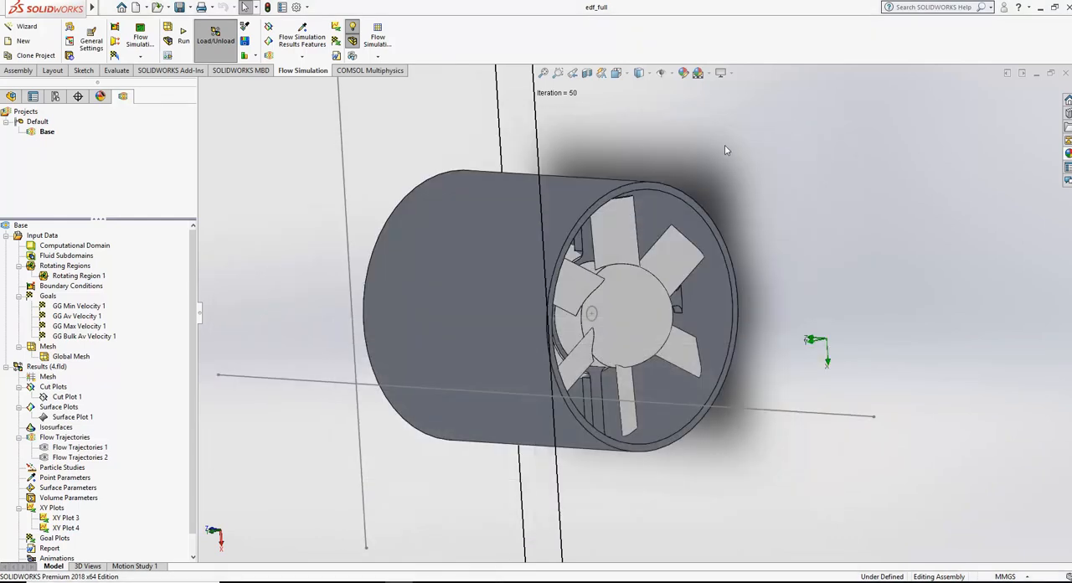
Step: Disable the fullinlet lip-1 and fulloutlet reducer-1 components in the project's Component Control
right_click(70, 398)
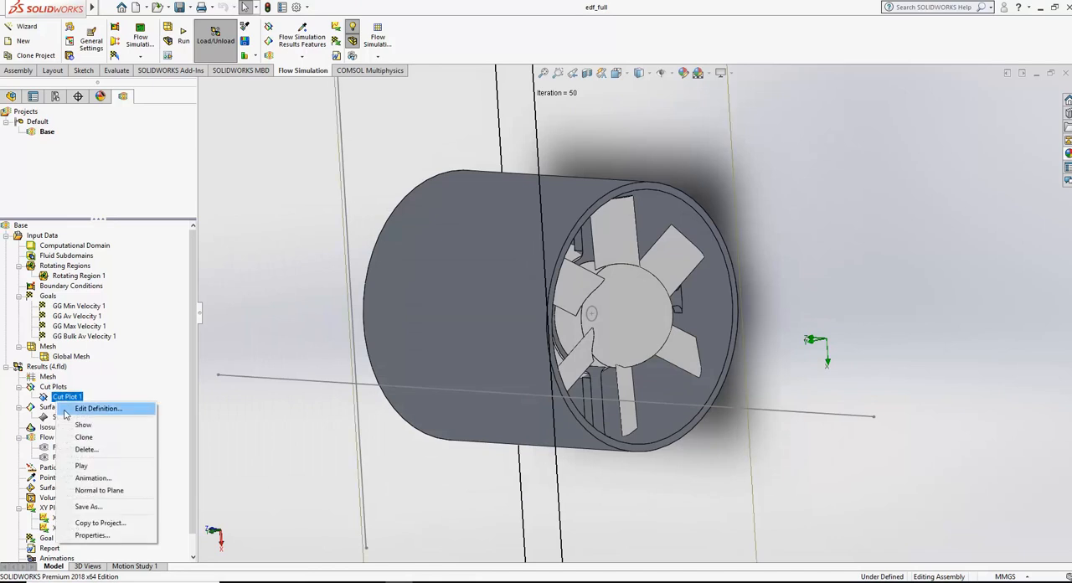
left_click(48, 241)
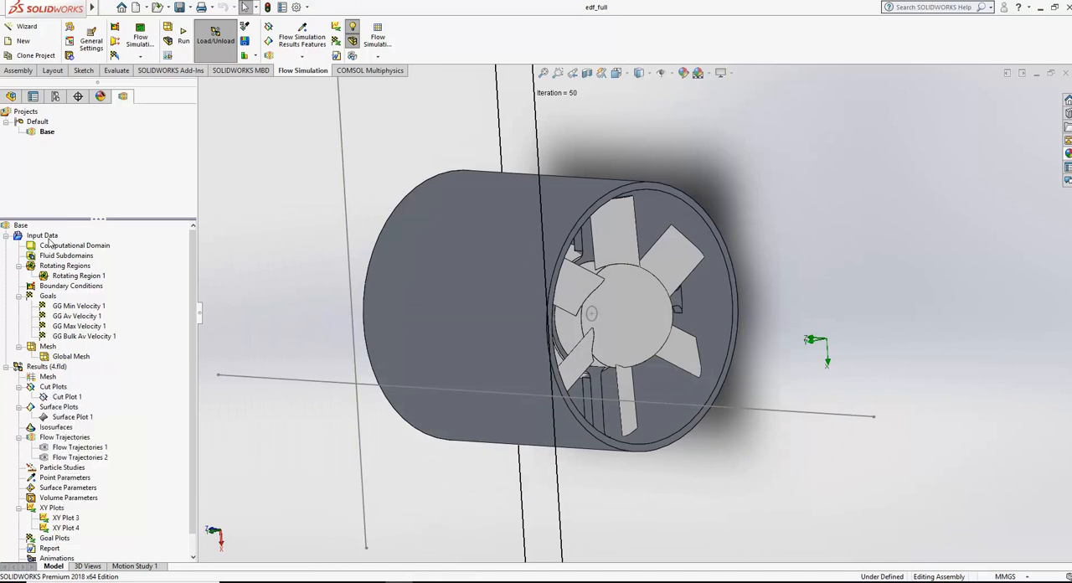
right_click(48, 242)
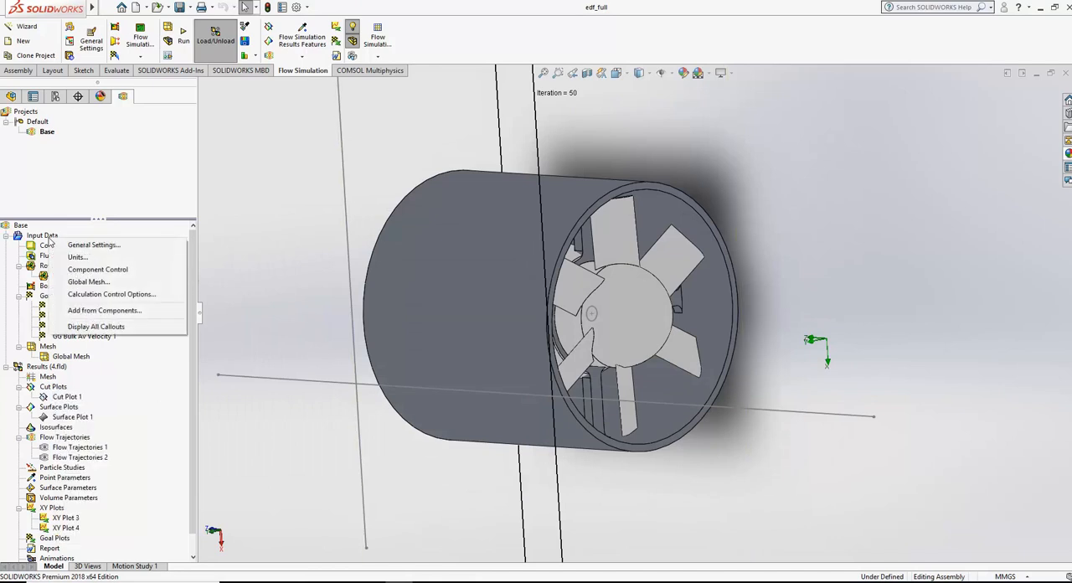
left_click(71, 273)
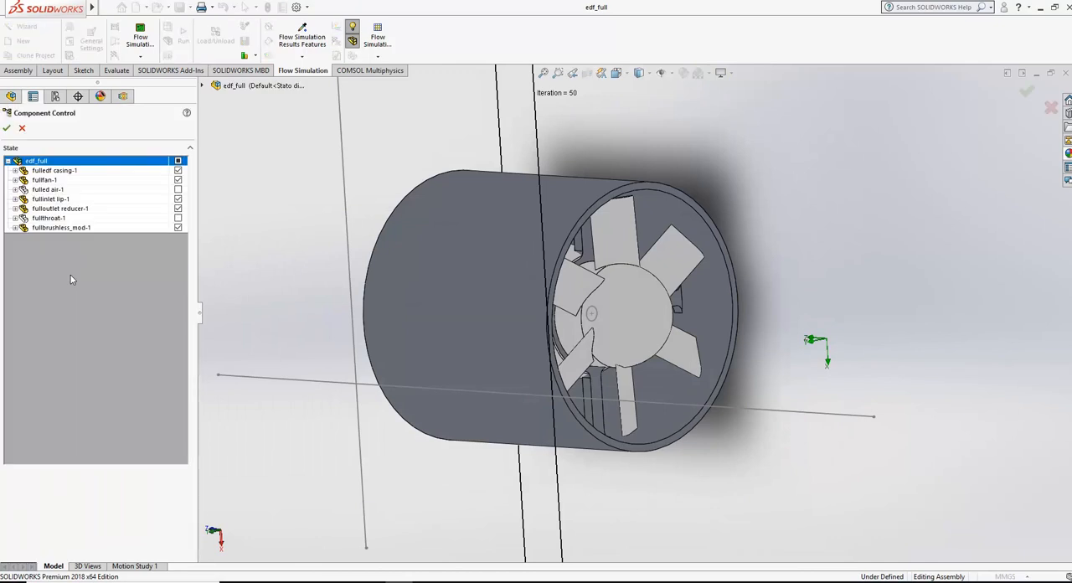
left_click(178, 199)
left_click(178, 209)
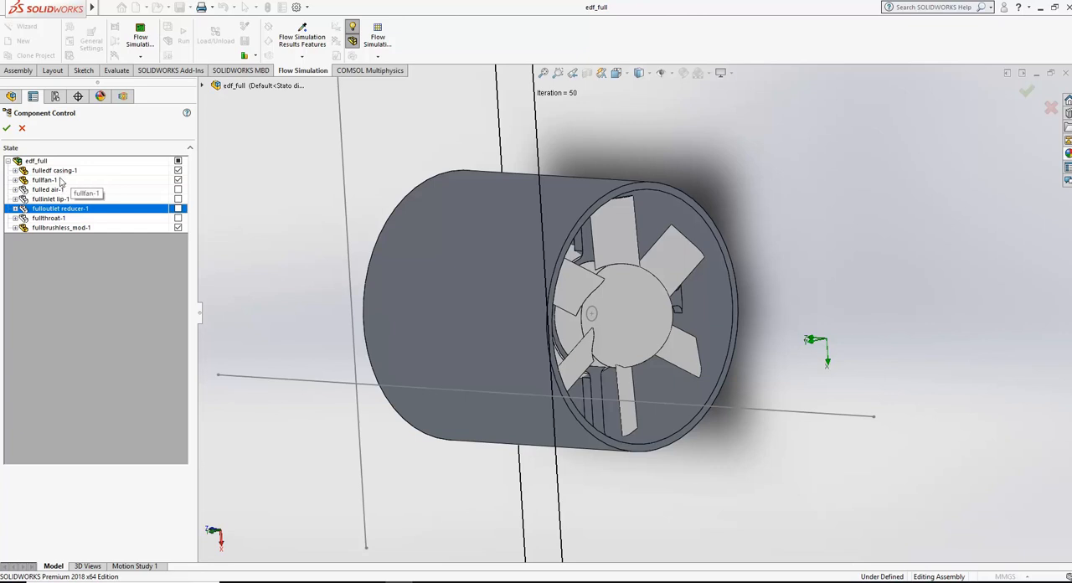
left_click(7, 129)
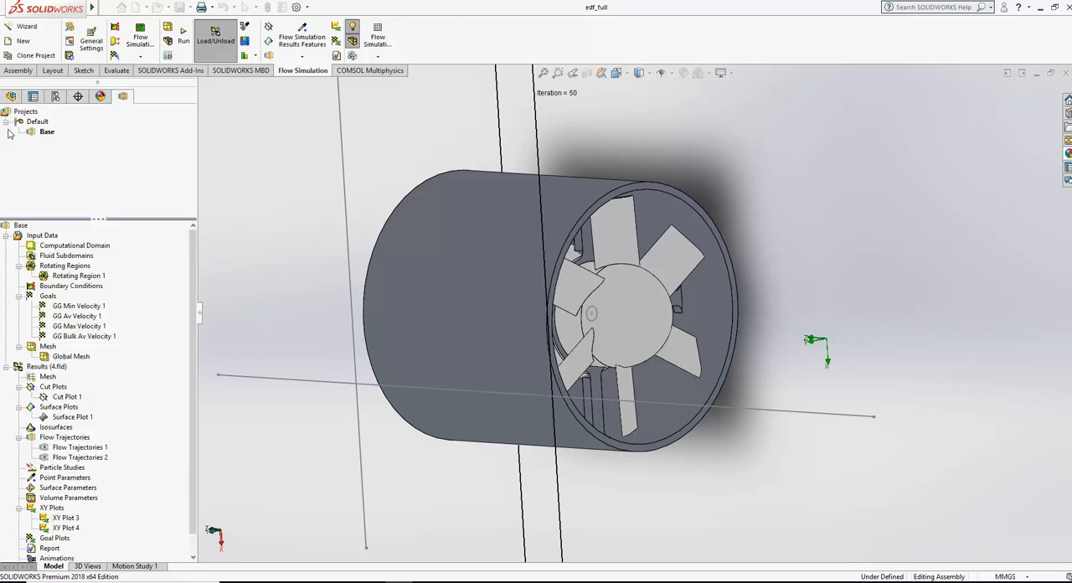
Step: Return to the side view and run a new calculation for the project with the updated component selection
left_click(616, 72)
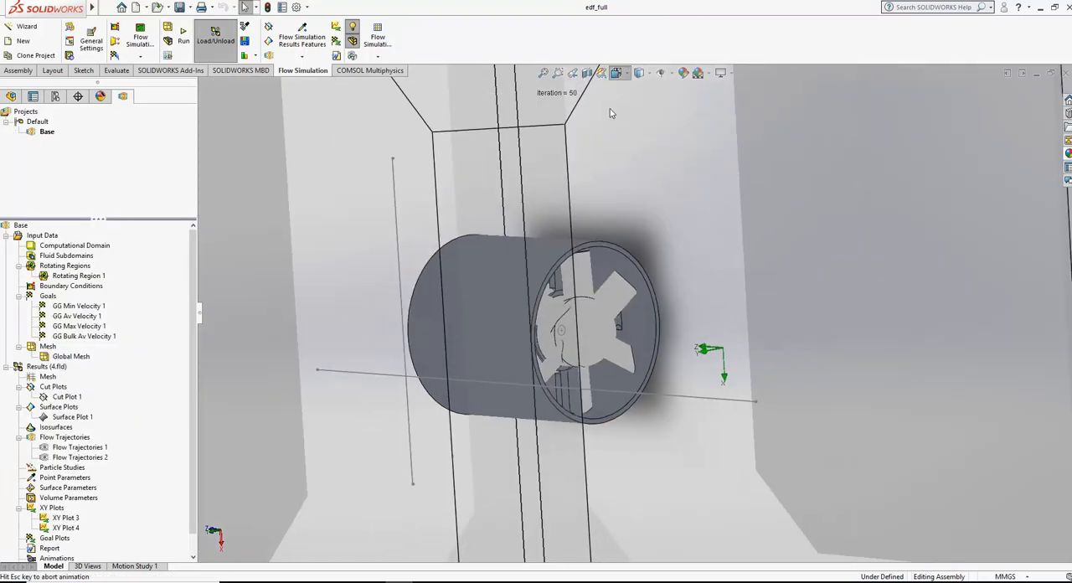
left_click(414, 326)
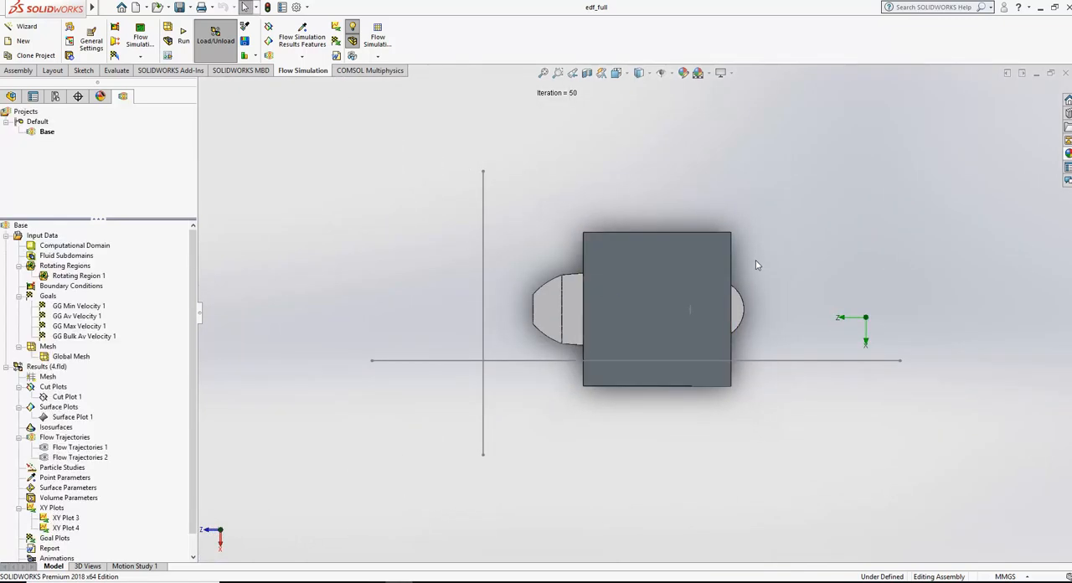
left_click(186, 42)
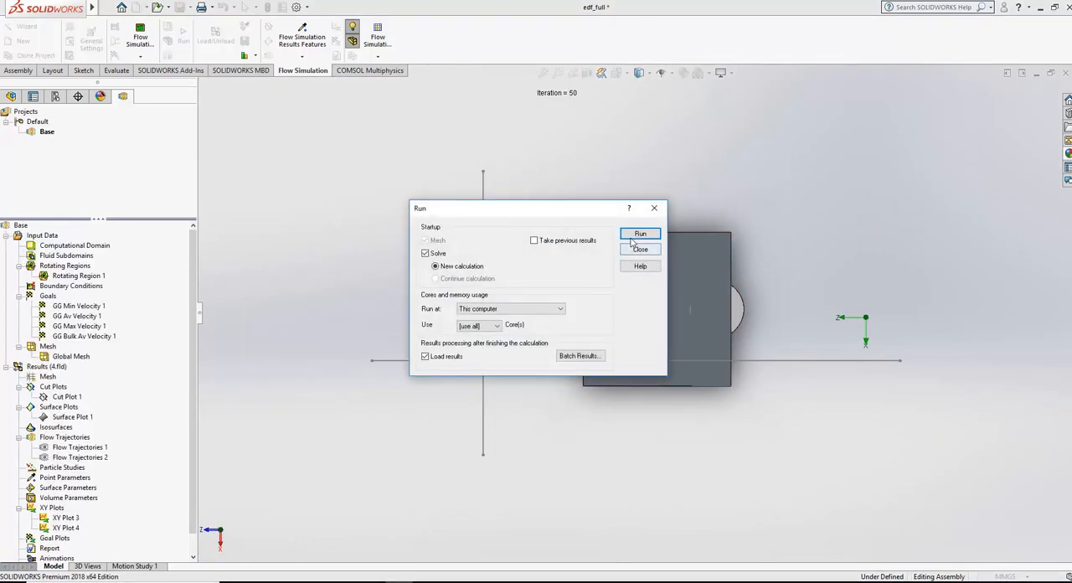
left_click(641, 235)
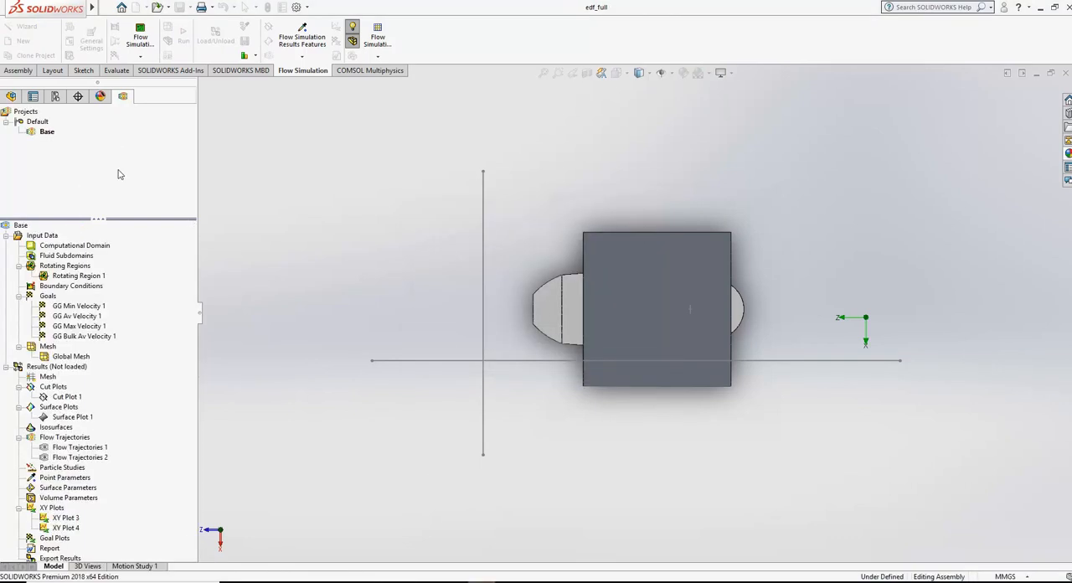
Step: Monitor the Geometry Preparation and Solver windows during the calculation and look over the project's result features
mouse_move(466, 580)
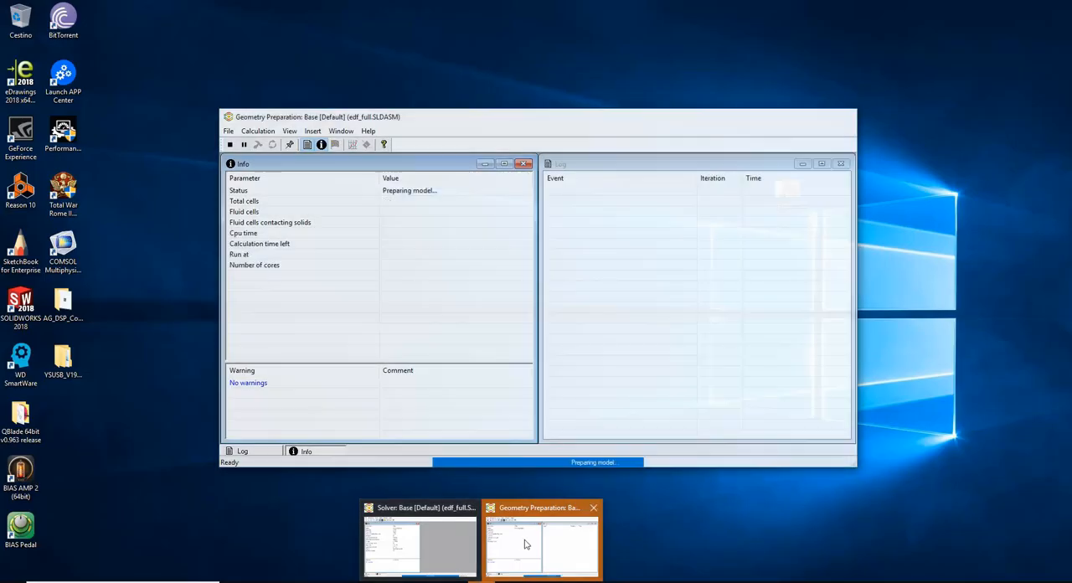
left_click(526, 545)
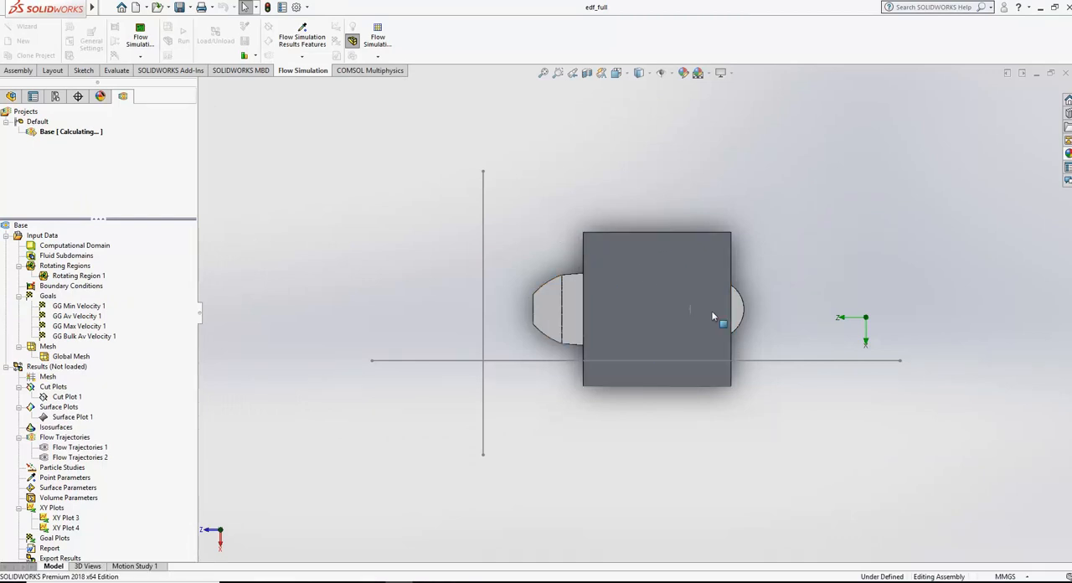
mouse_move(483, 581)
left_click(542, 549)
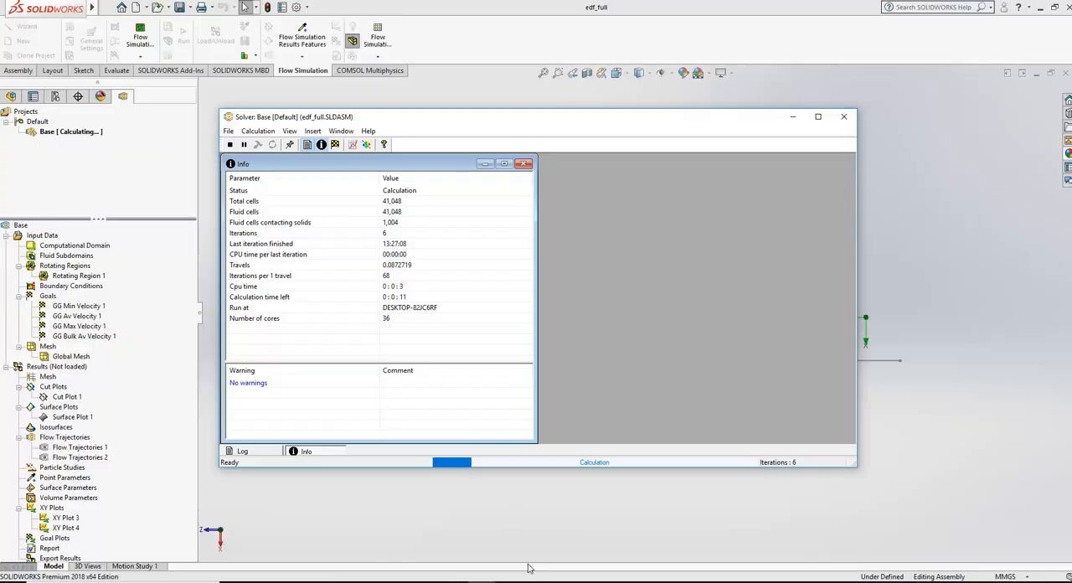
left_click(572, 46)
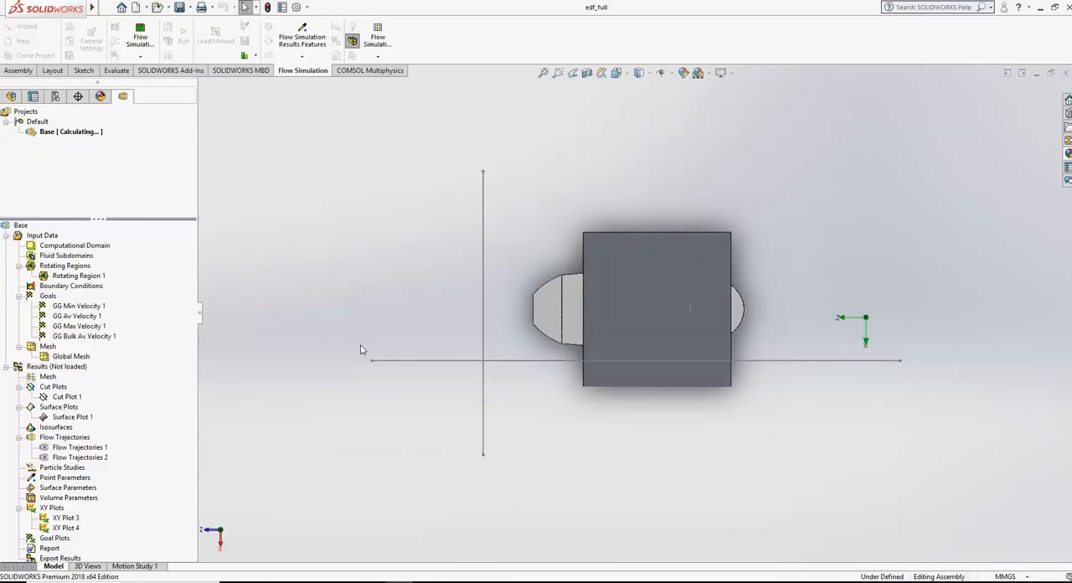
mouse_move(482, 581)
scroll(196, 366, "down", 1)
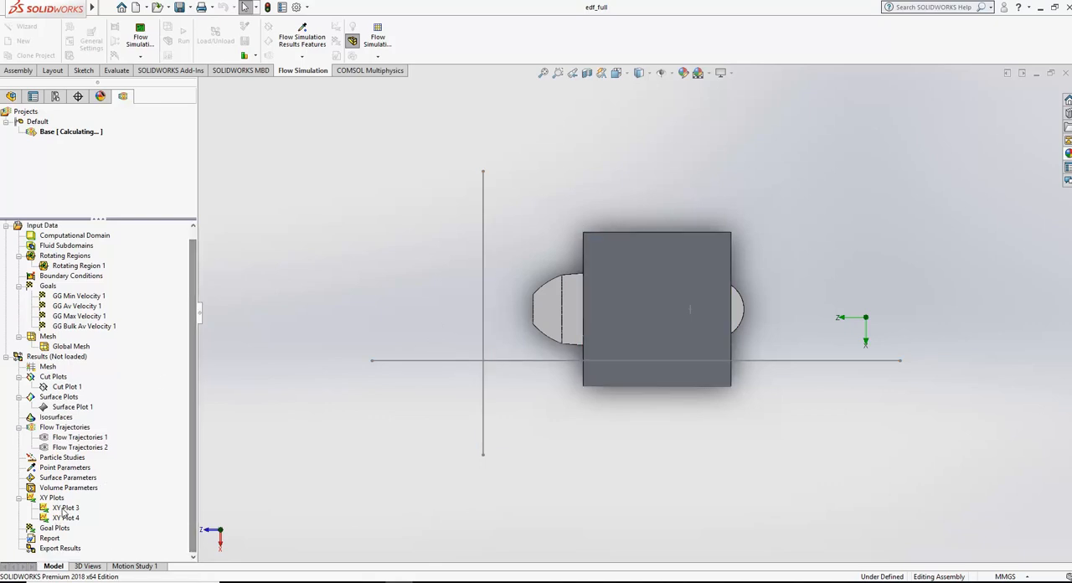
Step: Inspect the features of the fullbrushless_mod component in the assembly's feature tree and collapse it again
left_click(11, 96)
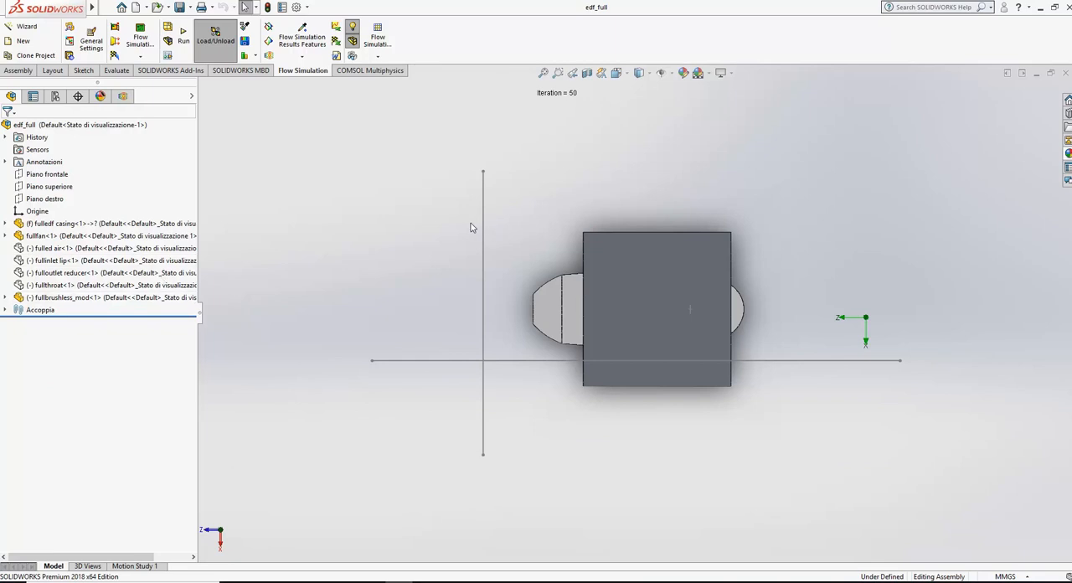
left_click(6, 297)
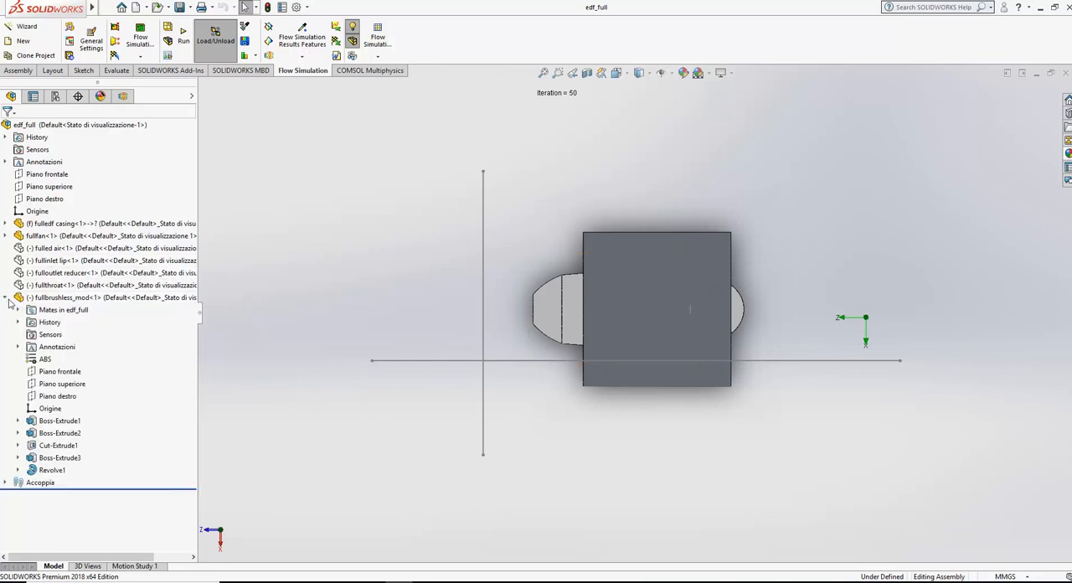
left_click(7, 297)
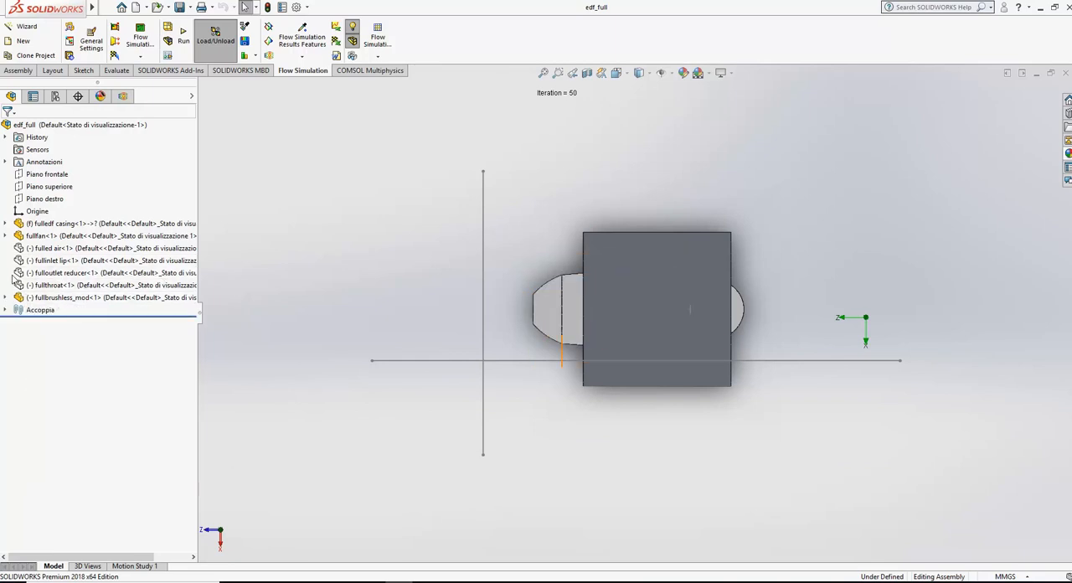
Step: Look over the fulledf casing's features in the assembly tree and display Cut Plot 1 around the ducted fan
left_click(4, 224)
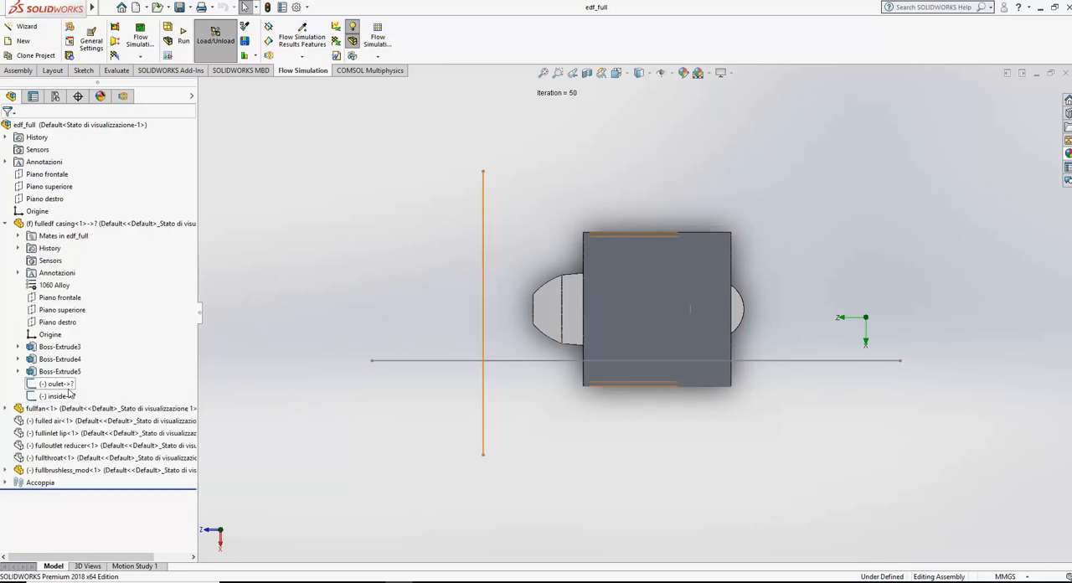
left_click(4, 224)
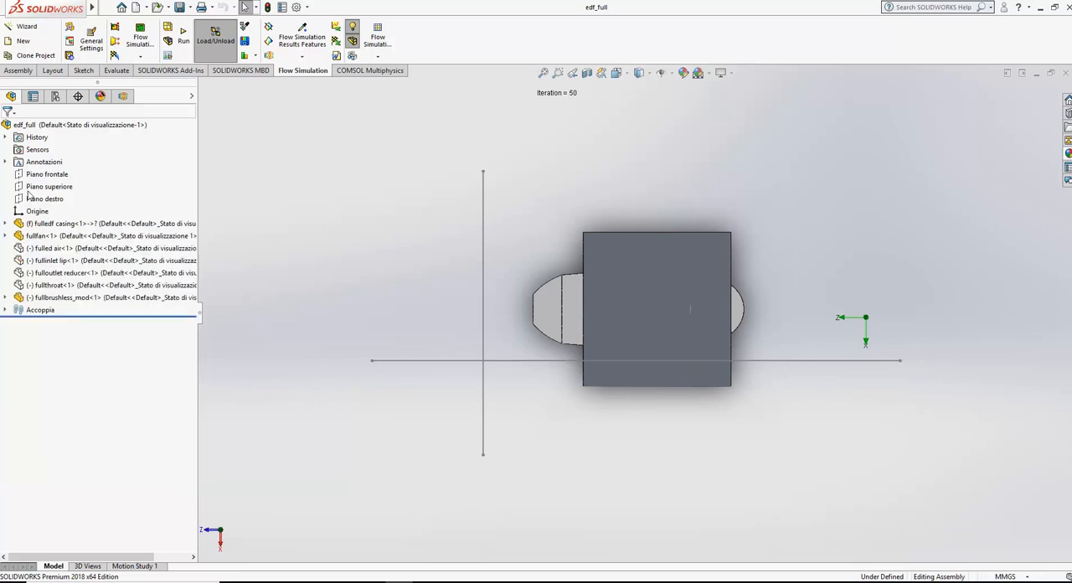
left_click(123, 95)
left_click(81, 397)
right_click(81, 397)
left_click(92, 425)
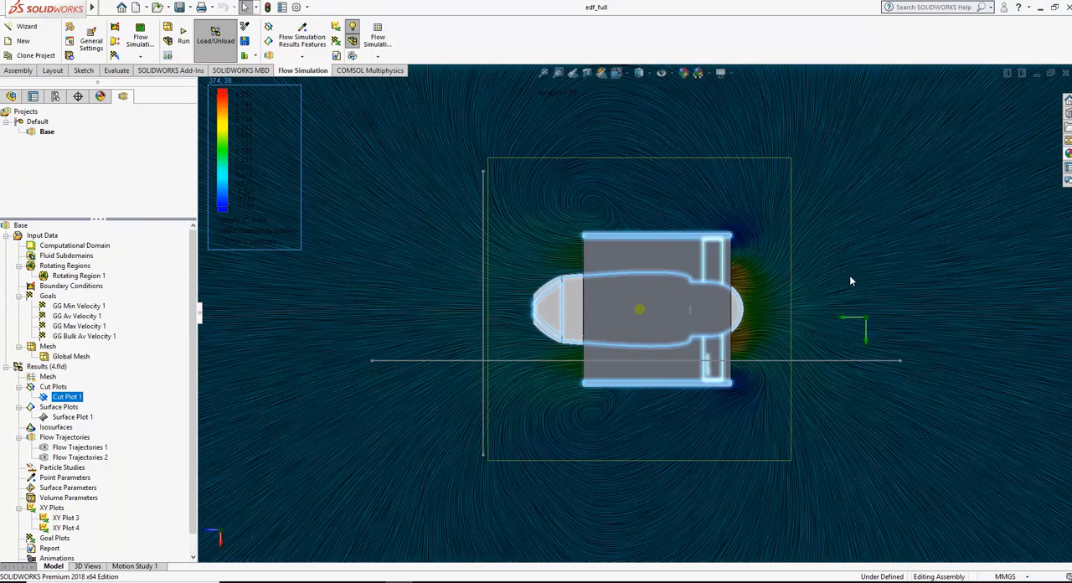
scroll(782, 280, "down", 2)
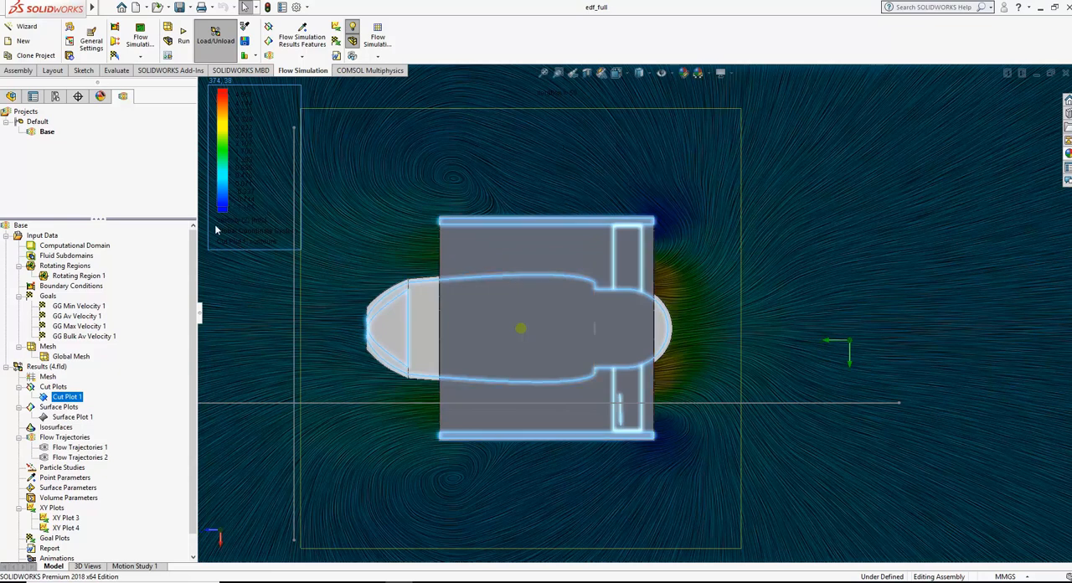
scroll(474, 324, "up", 5)
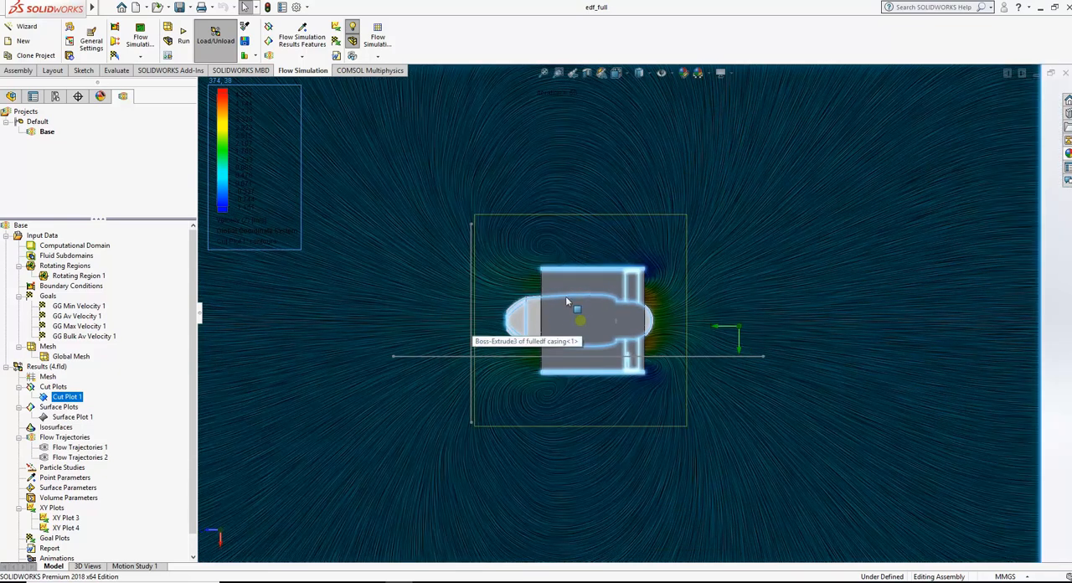
scroll(660, 304, "down", 3)
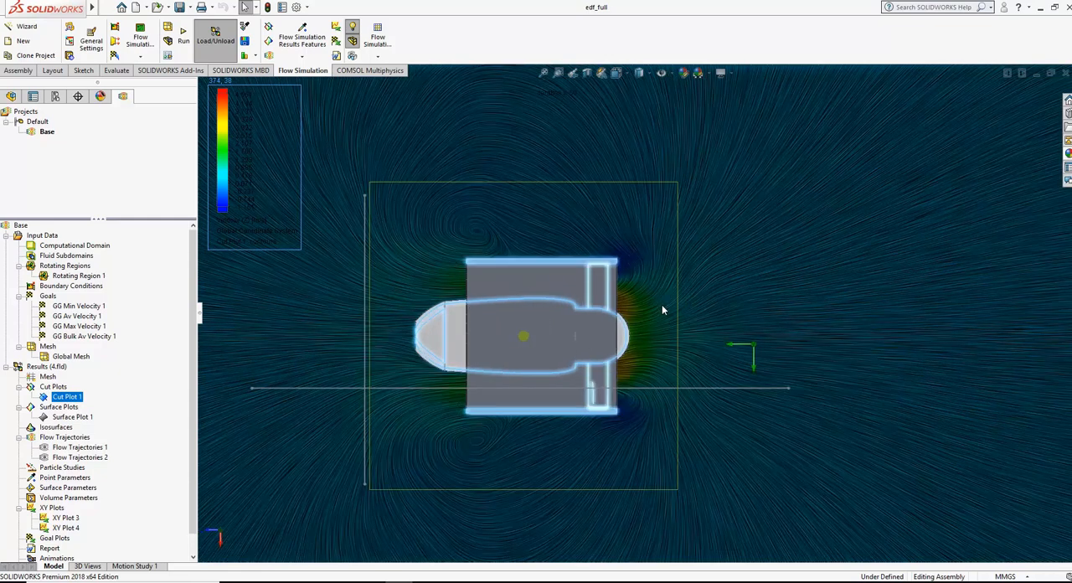
left_click(735, 293)
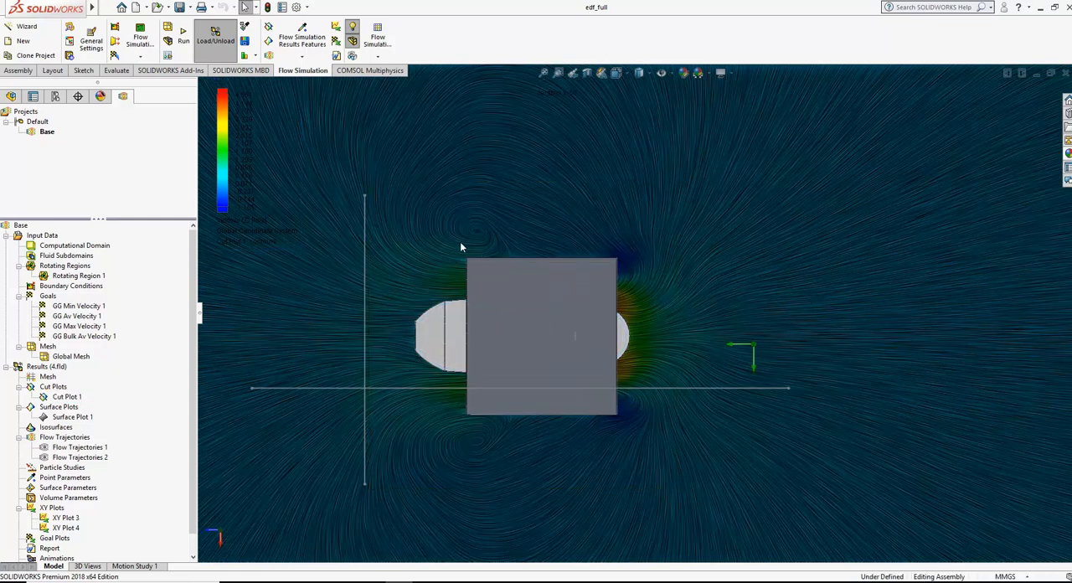
Step: Open XY Plot 3's definition, display the Velocity (Z) graph along the casing's oulet sketch and fit its scale to the curve
left_click(65, 518)
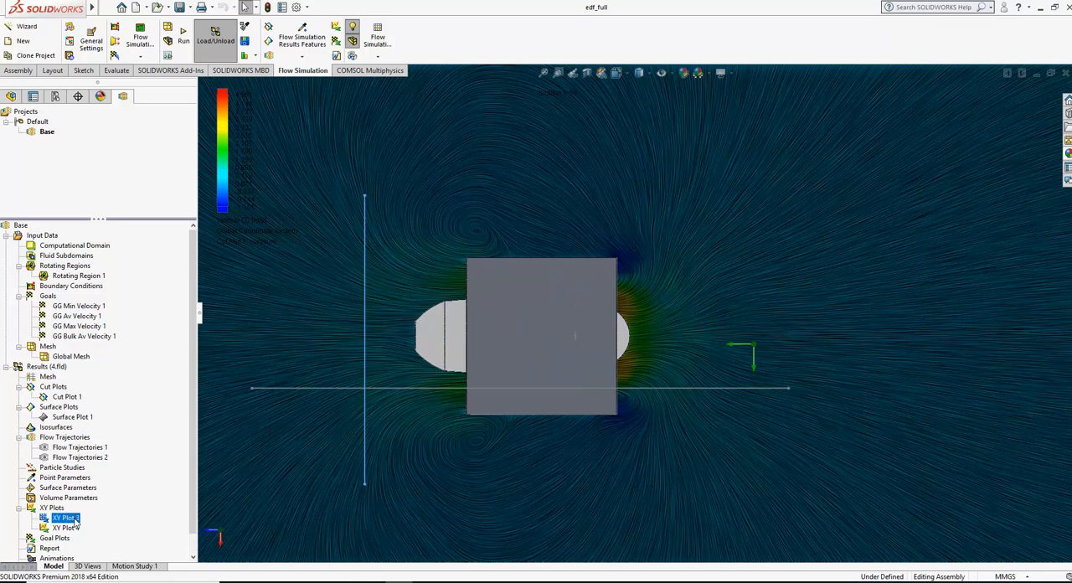
right_click(74, 519)
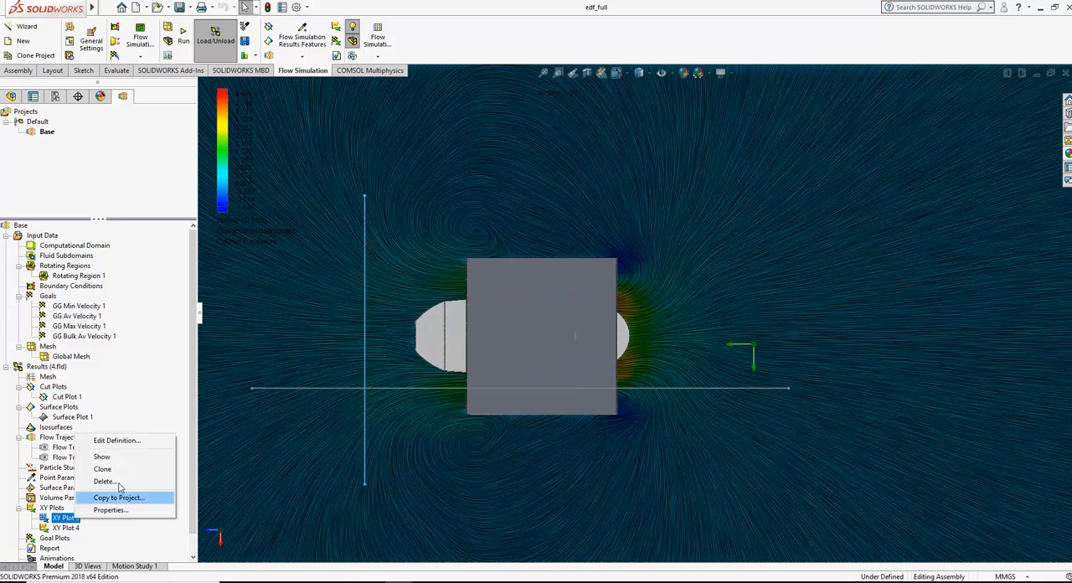
left_click(116, 440)
left_click(98, 447)
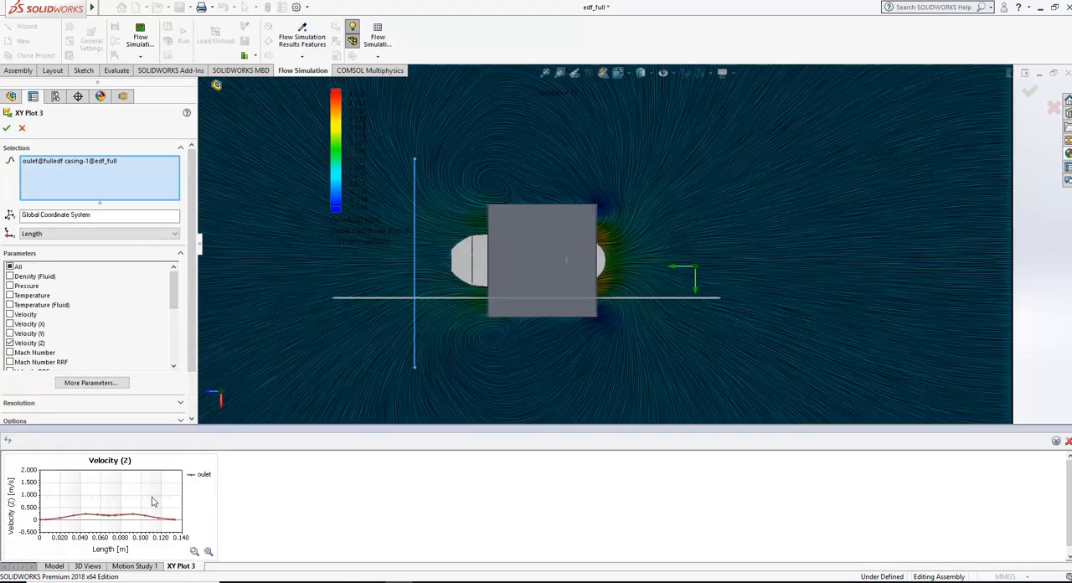
left_click(194, 550)
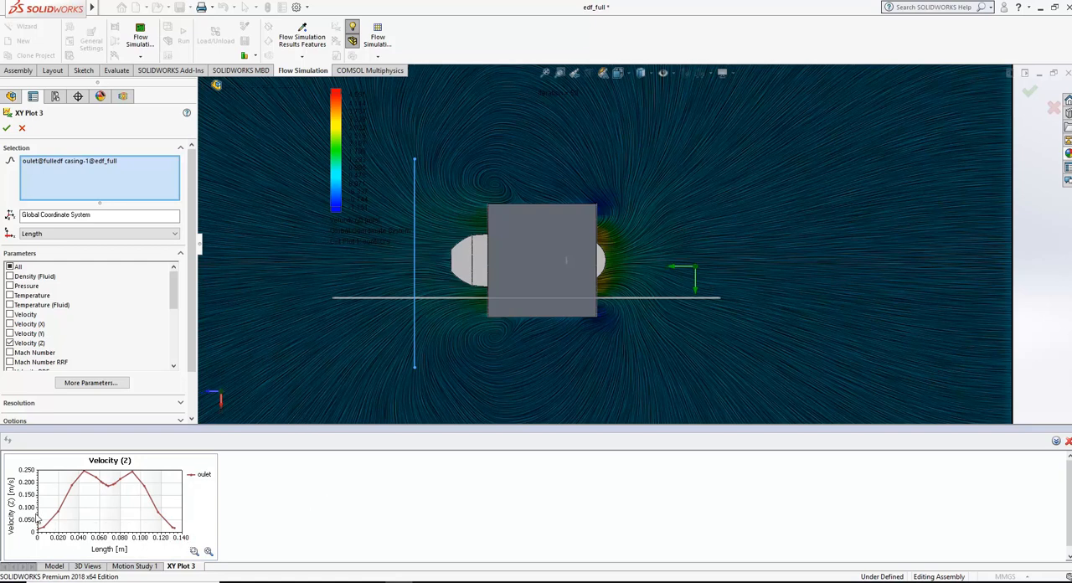
Step: Switch to the Acrobat Reader document 4052X_09.pdf to review the engine thrust formulas and return to SOLIDWORKS
left_click(398, 581)
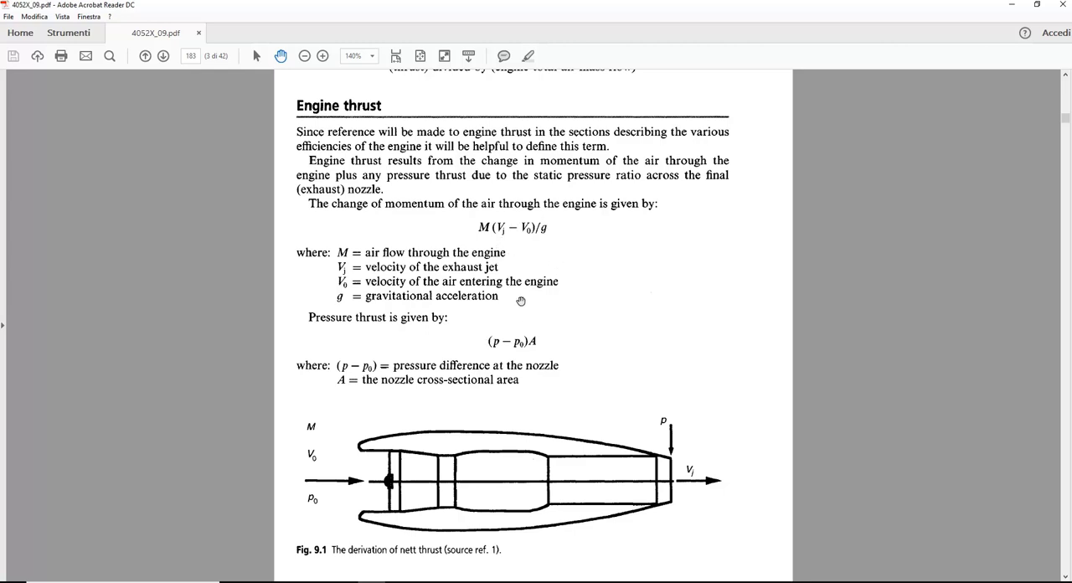
mouse_move(402, 582)
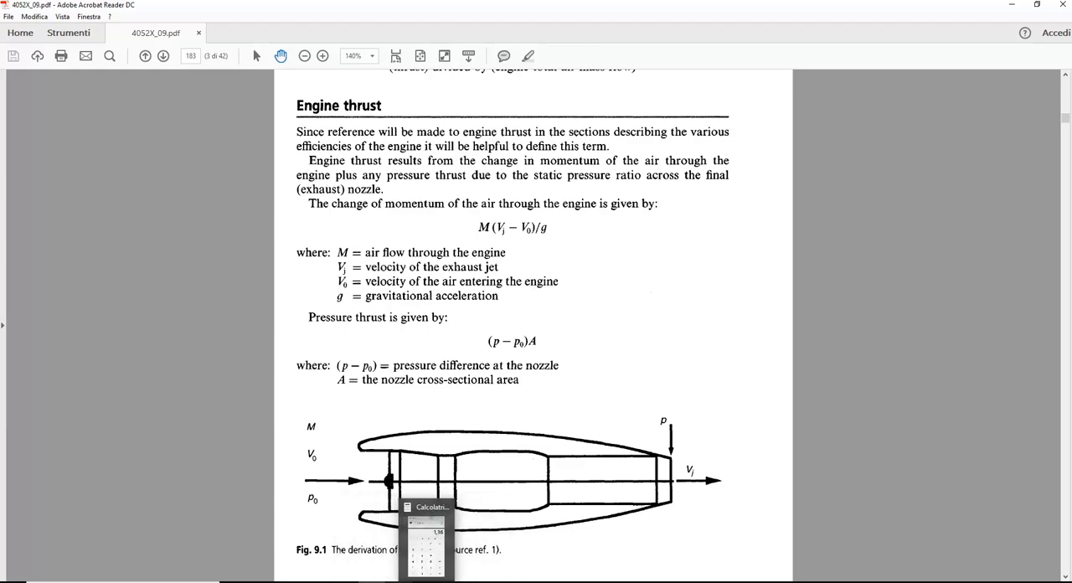
left_click(414, 553)
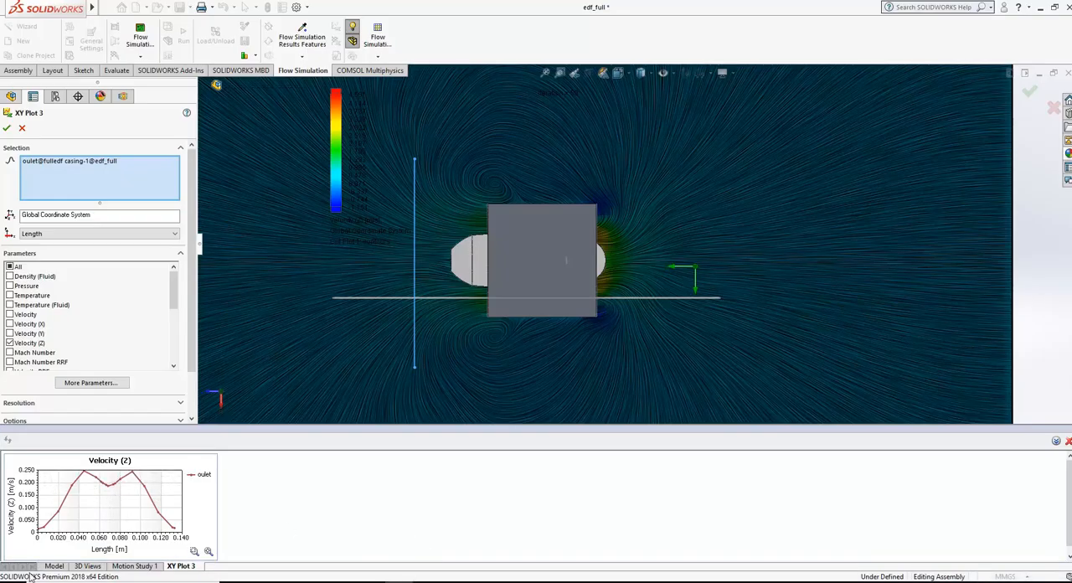
Step: Open Notepad and record "0.250 - base case", and close XY Plot 3's definition in SOLIDWORKS without changes
key("super")
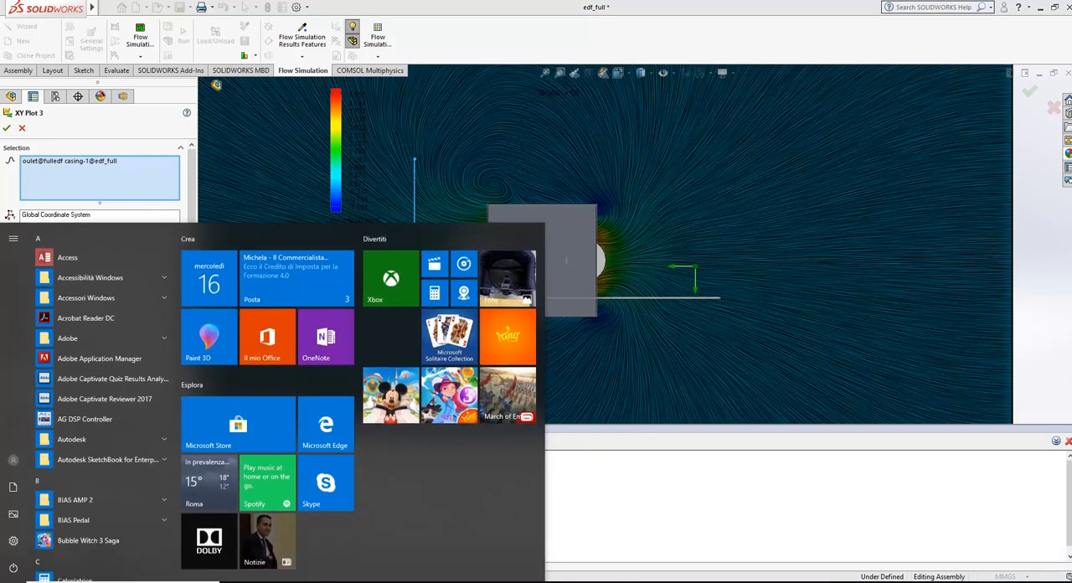
type("no")
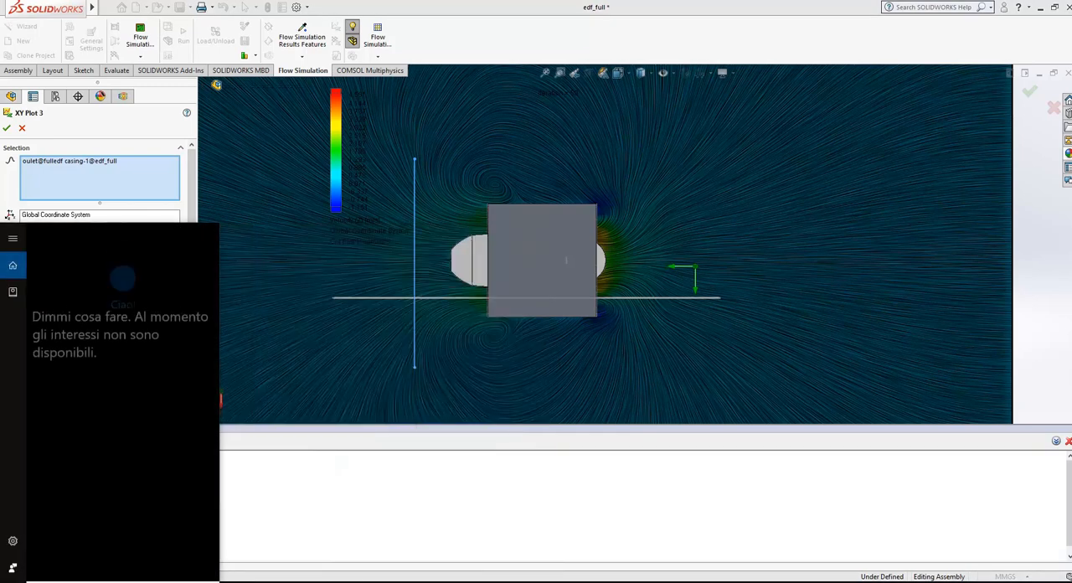
type("te")
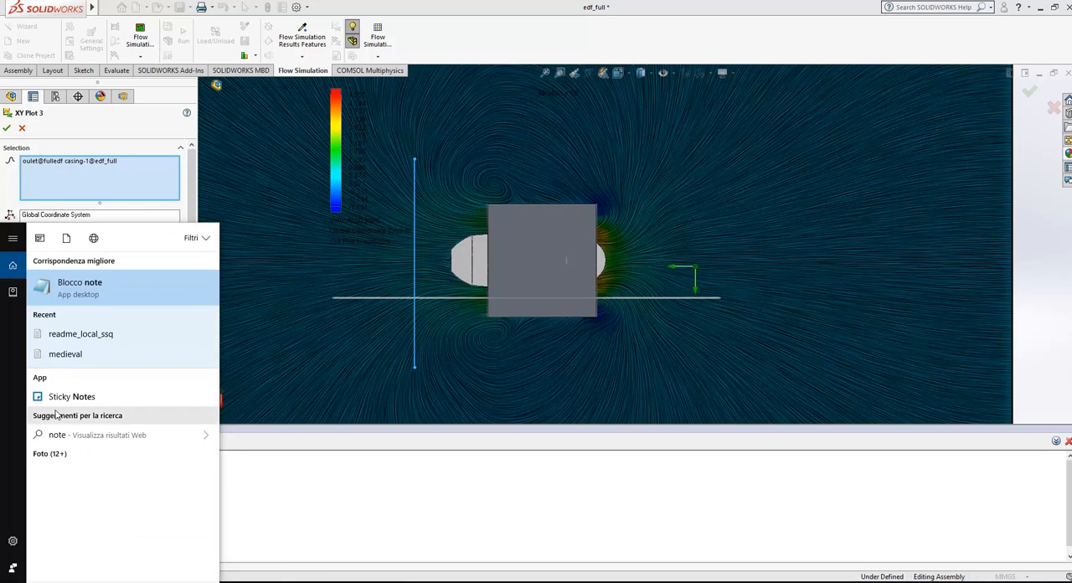
left_click(75, 287)
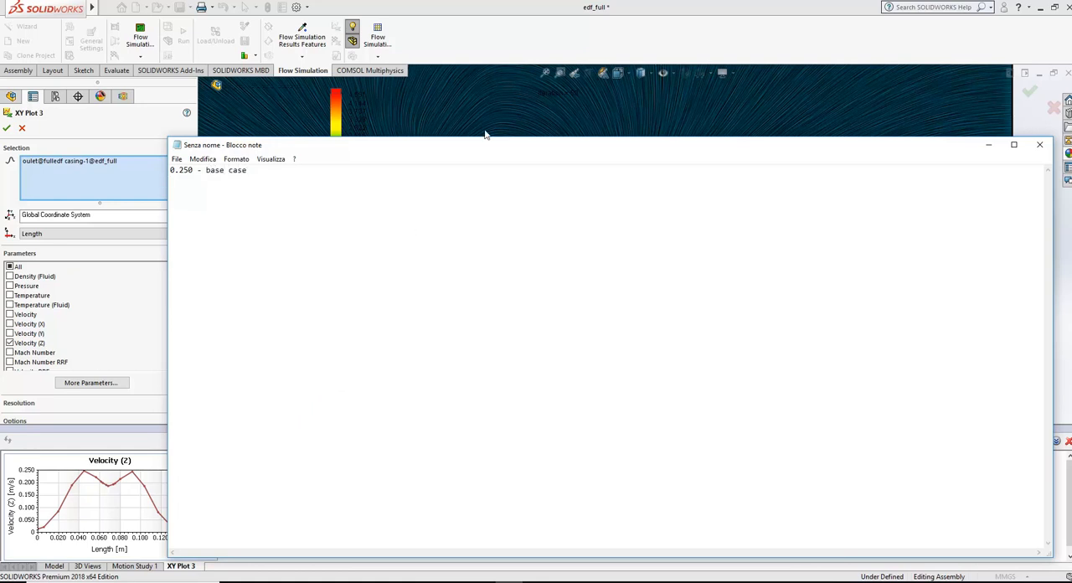
left_click(538, 50)
left_click(22, 130)
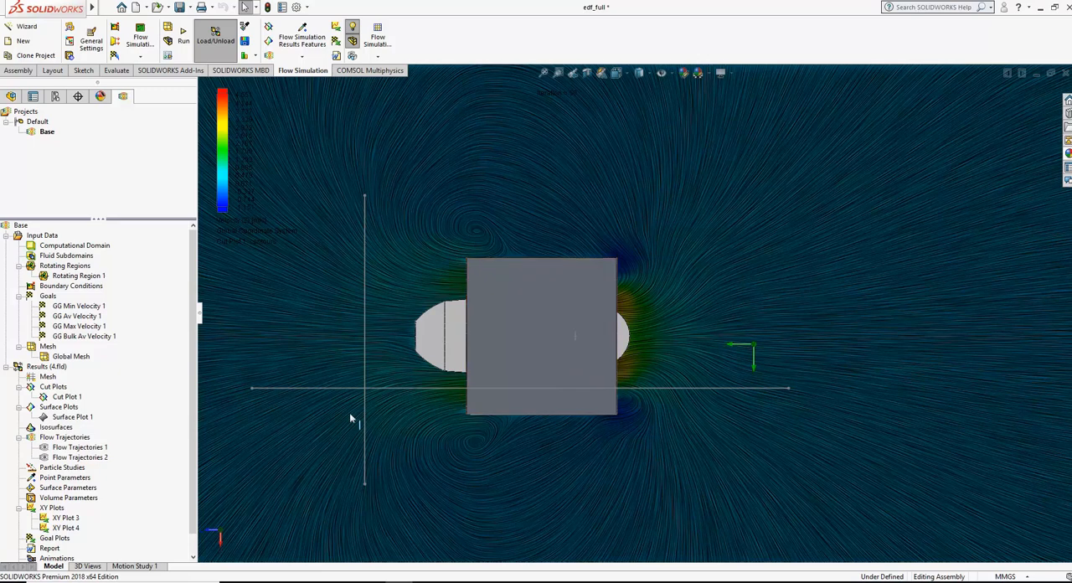
Step: Show the hidden fulloutlet reducer component in the assembly
left_click(11, 96)
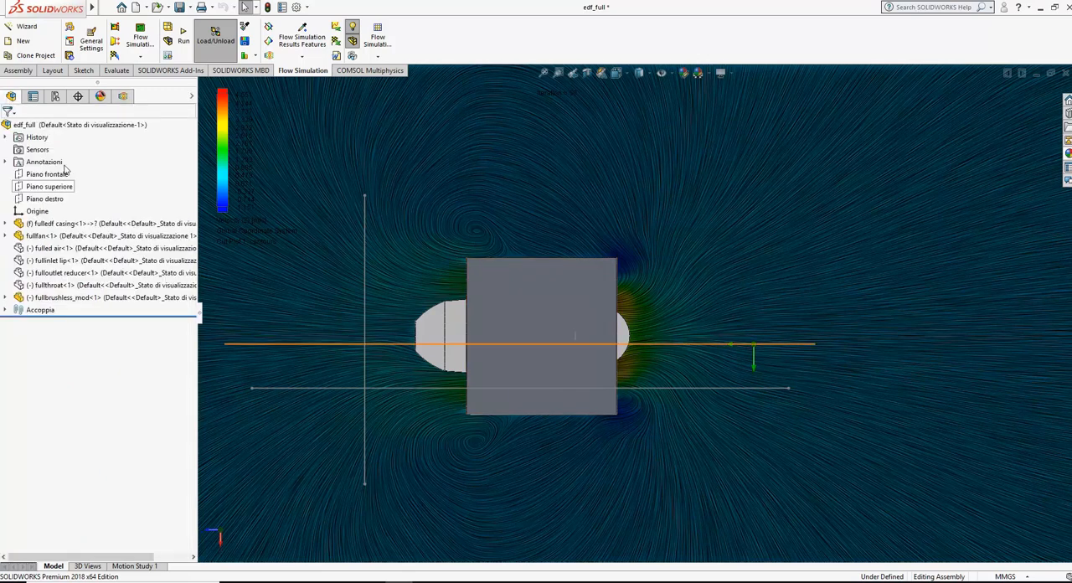
right_click(84, 276)
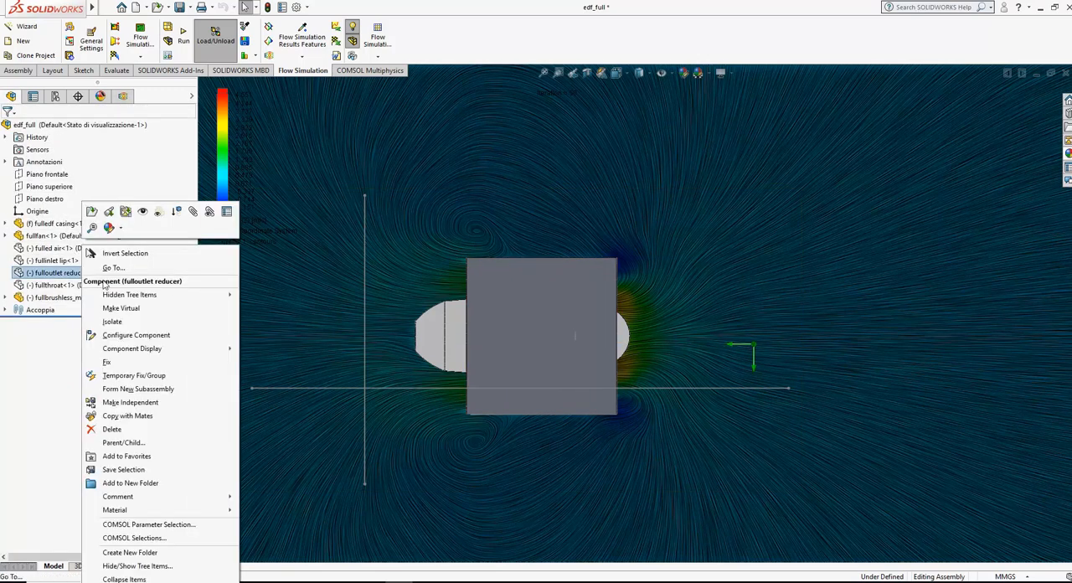
left_click(145, 217)
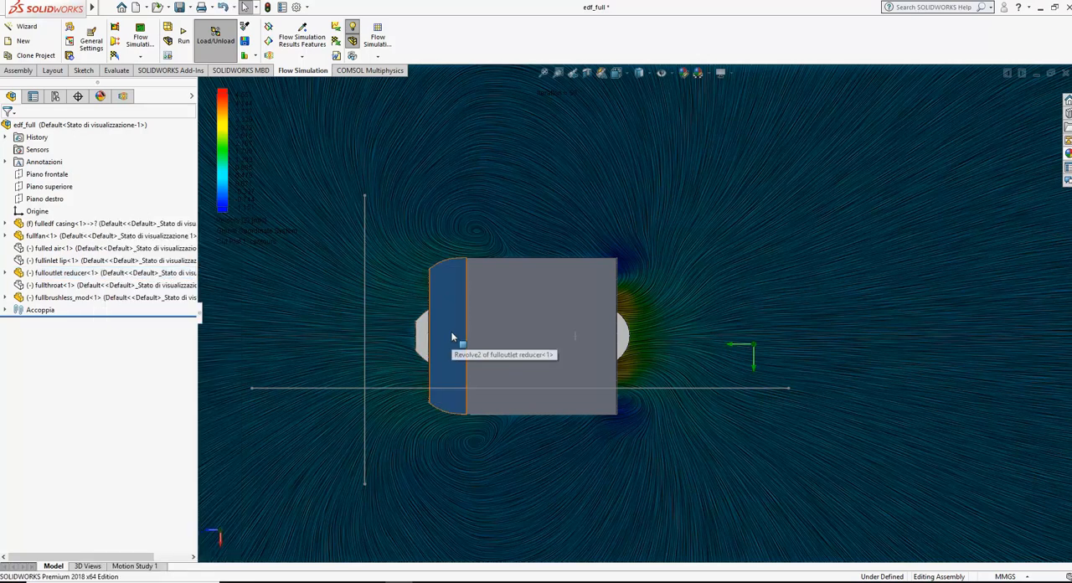
Step: Measure the diameter of the circular inner edge at the fulledf casing's fan-side opening
middle_click_drag(656, 314, 628, 340)
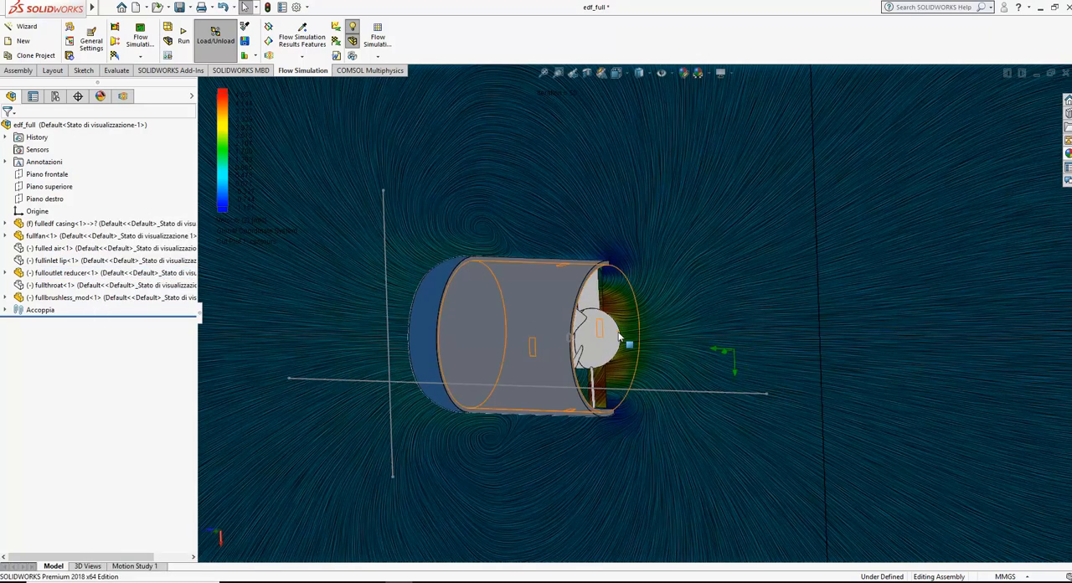
scroll(632, 339, "down", 2)
scroll(634, 339, "down", 2)
left_click(52, 70)
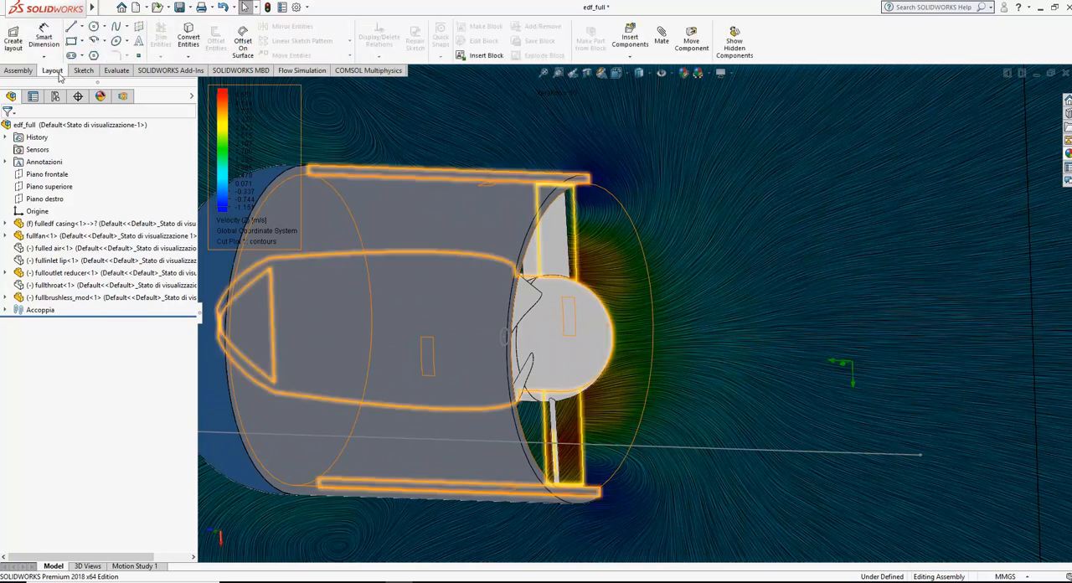
left_click(83, 70)
left_click(117, 71)
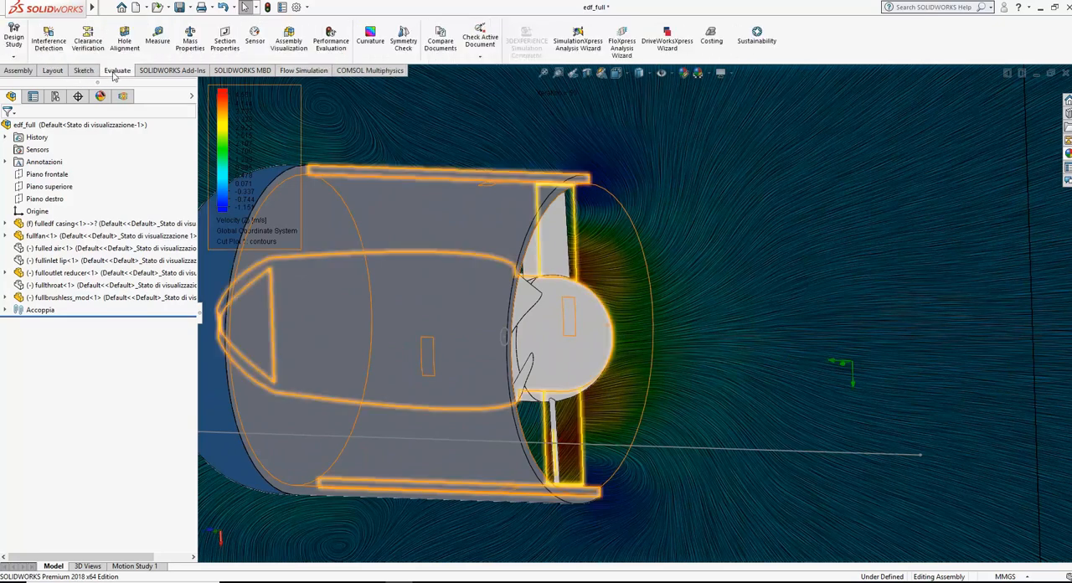
left_click(158, 40)
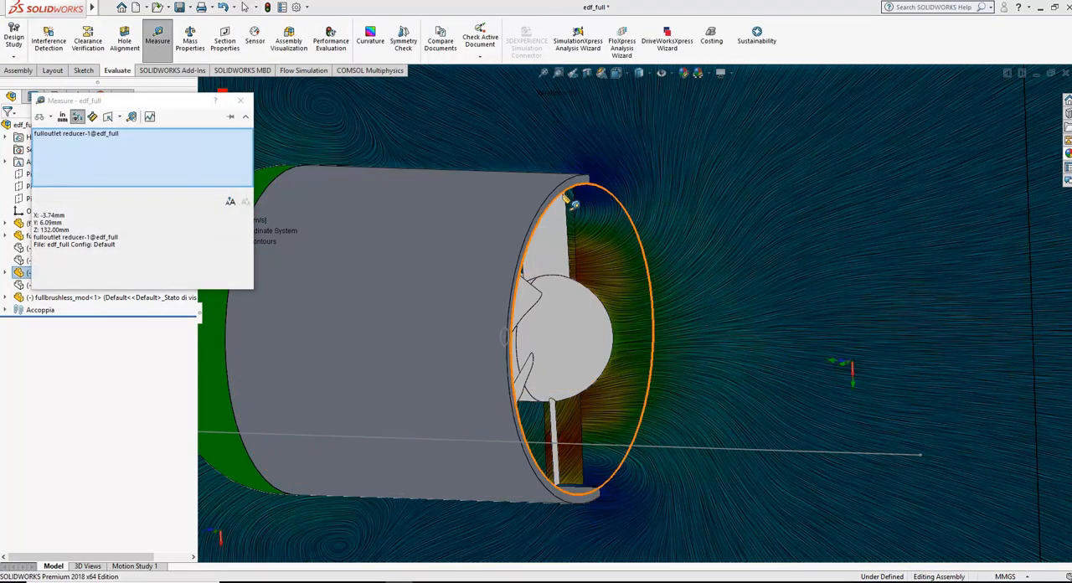
left_click(566, 199)
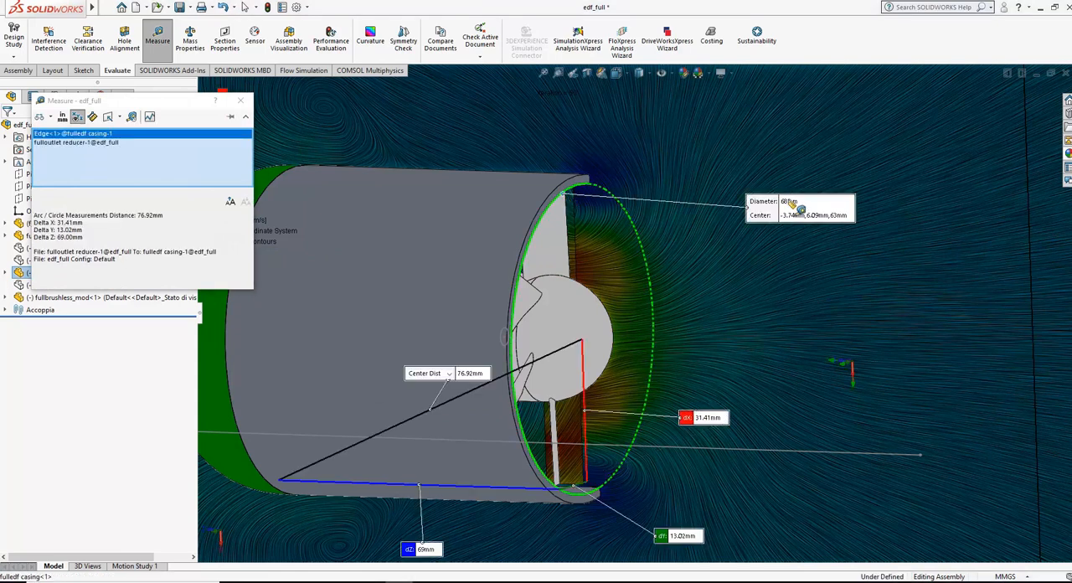
left_click(242, 104)
Step: Measure the diameter of the circular edge at the fulloutlet reducer's open end
scroll(413, 285, "up", 4)
middle_click_drag(414, 286, 508, 321)
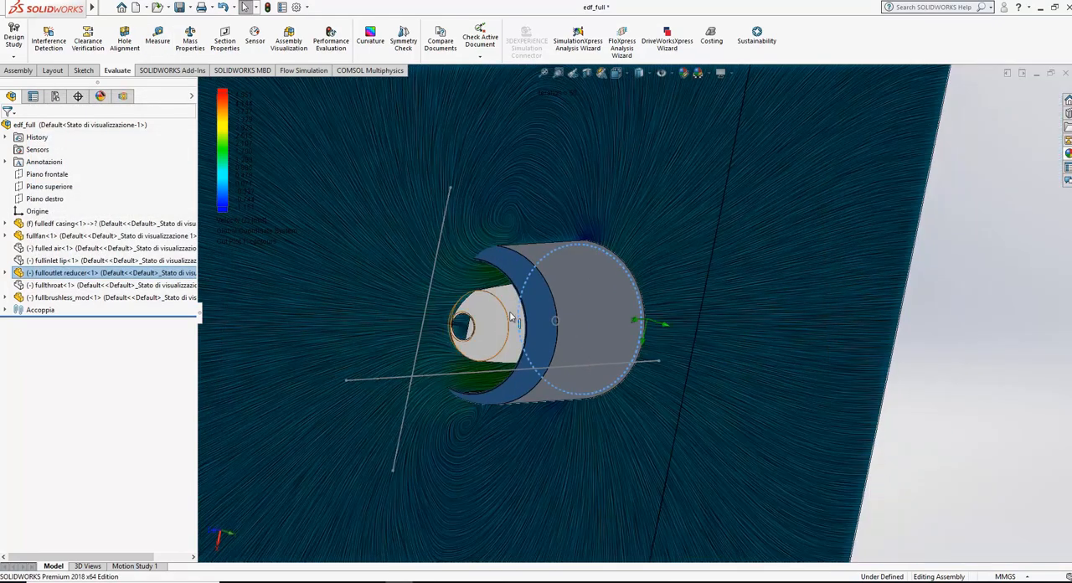
scroll(517, 317, "down", 4)
scroll(517, 317, "down", 3)
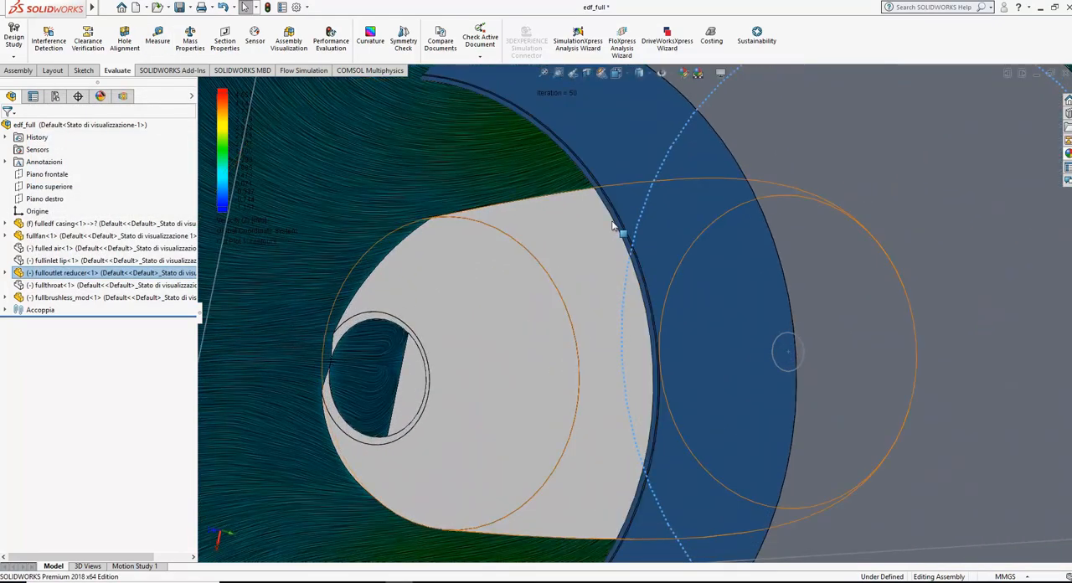
scroll(534, 551, "down", 1)
scroll(533, 550, "up", 2)
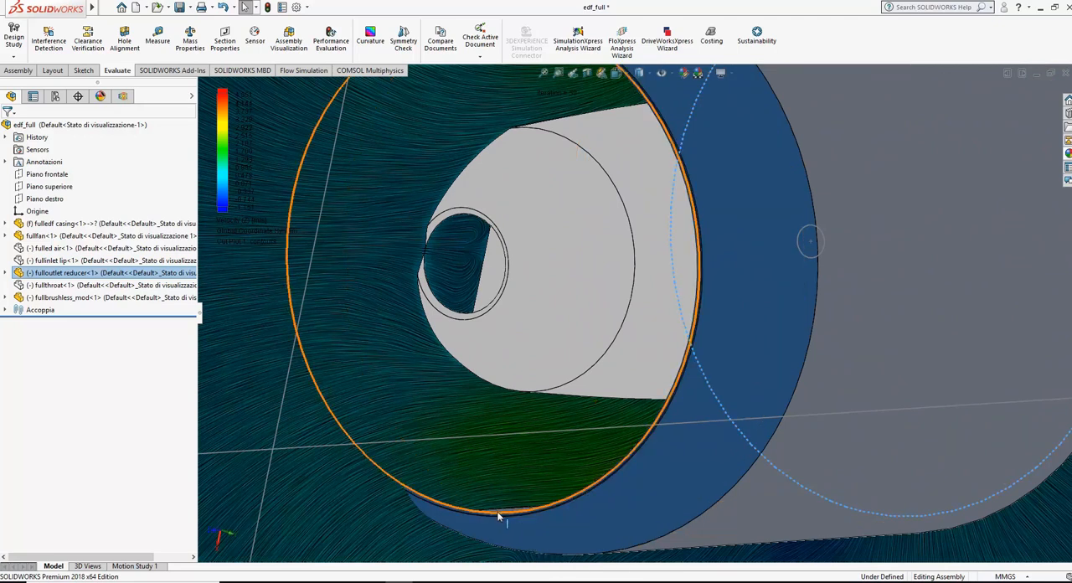
left_click(497, 517)
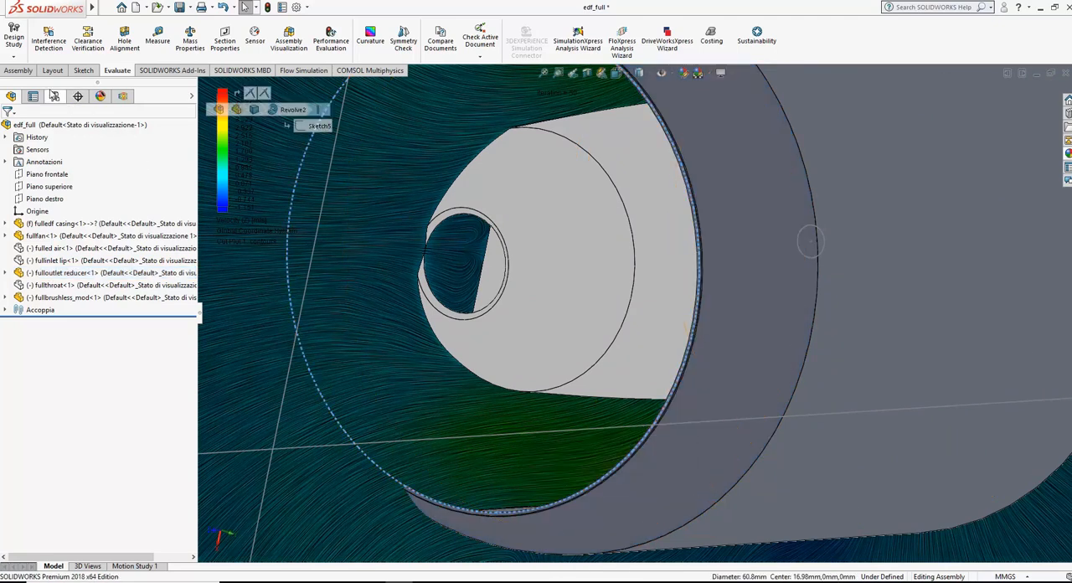
left_click(157, 44)
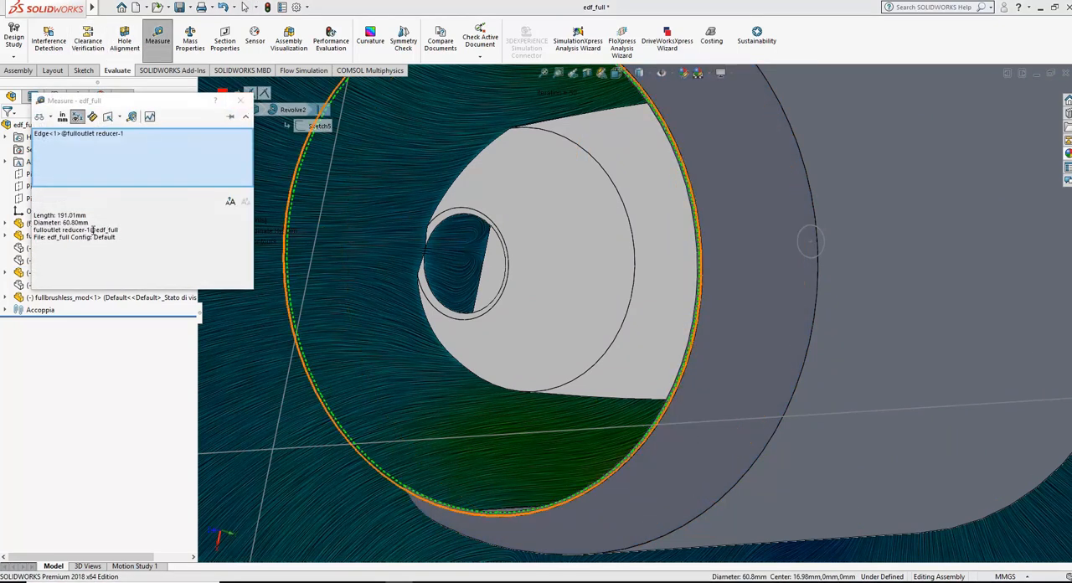
double_click(74, 223)
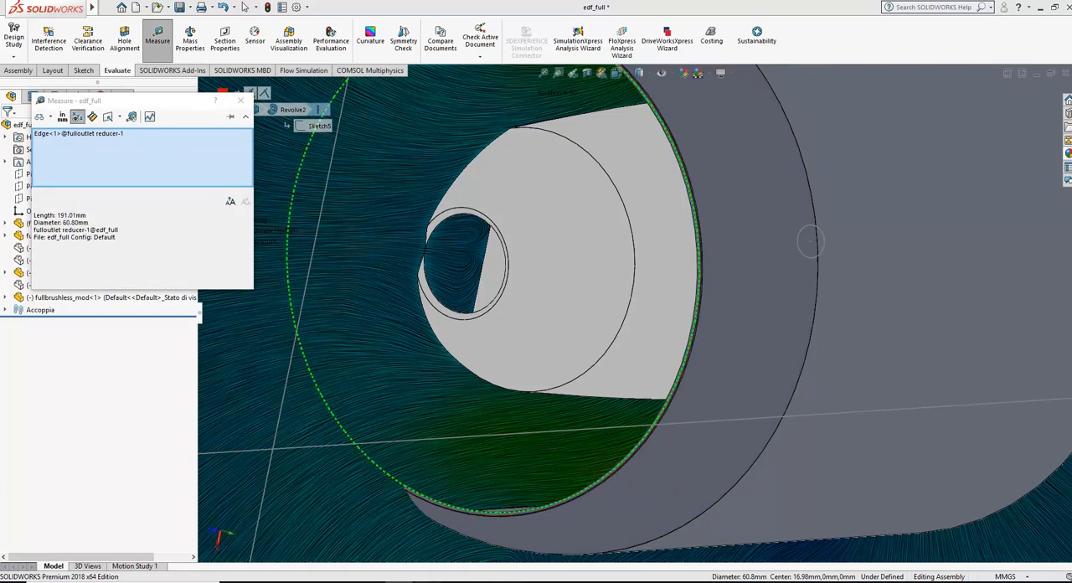
Step: Switch to the Calculator and compute 68-60,8 for the difference between the inlet and outlet diameters
left_click(494, 581)
type("68-60,8")
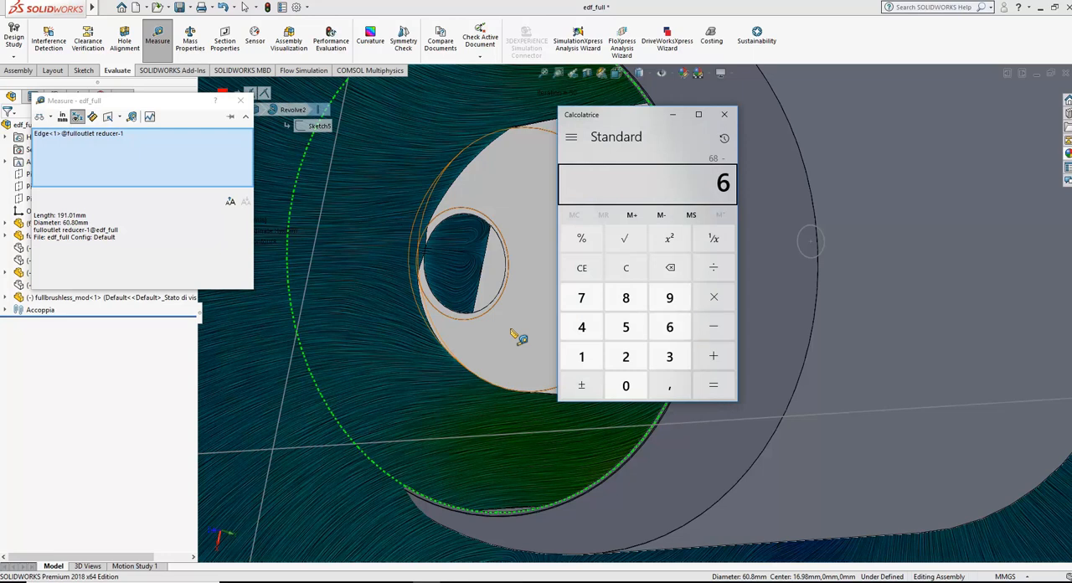
key("Return")
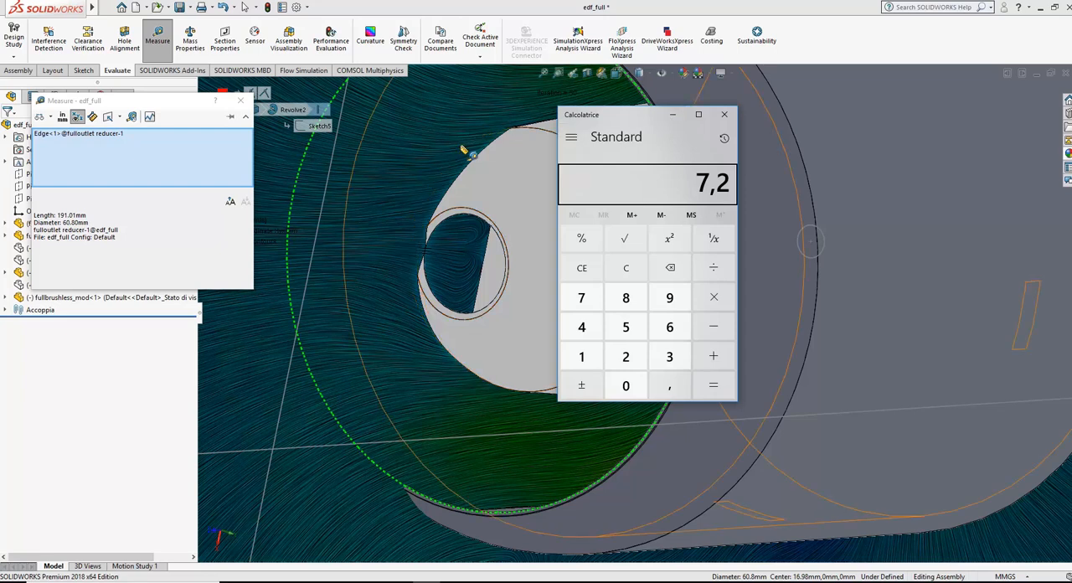
Step: End the measurement and minimize the Calculator to return to the ducted fan assembly
left_click(241, 100)
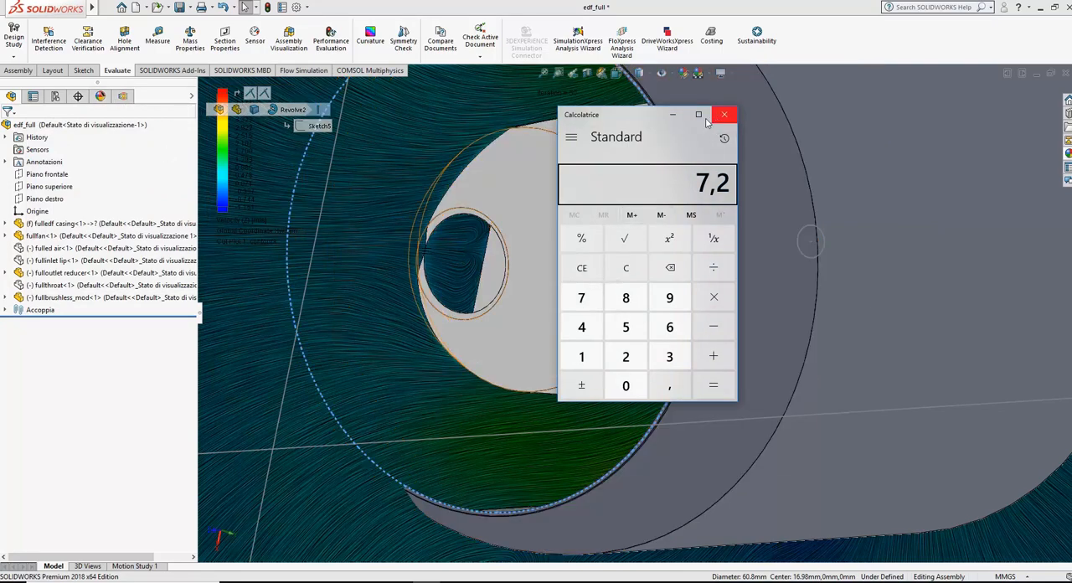
left_click(676, 117)
scroll(667, 188, "up", 10)
scroll(660, 244, "down", 7)
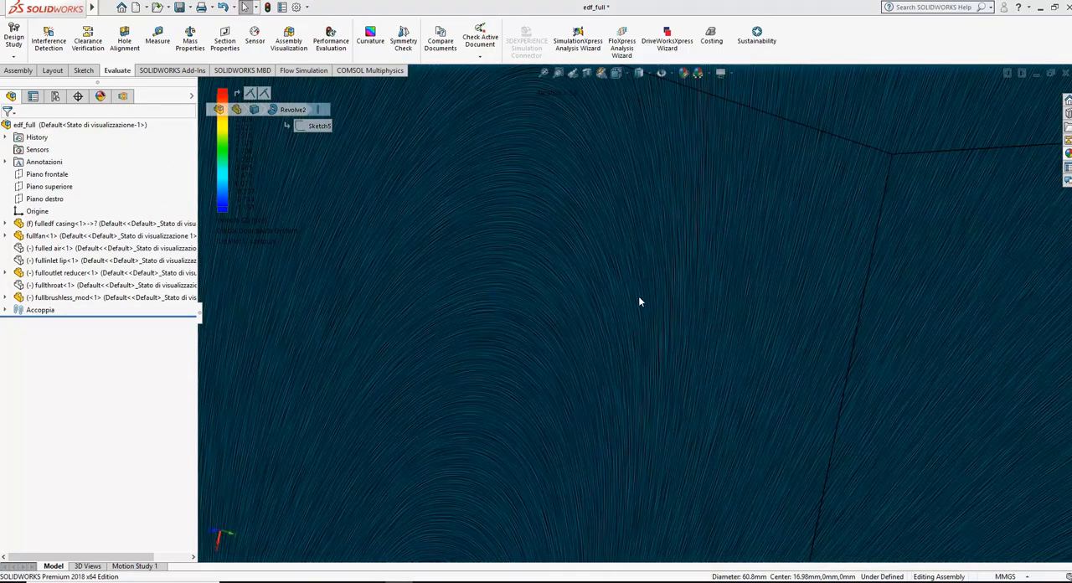
scroll(620, 318, "up", 5)
middle_click_drag(690, 406, 626, 448)
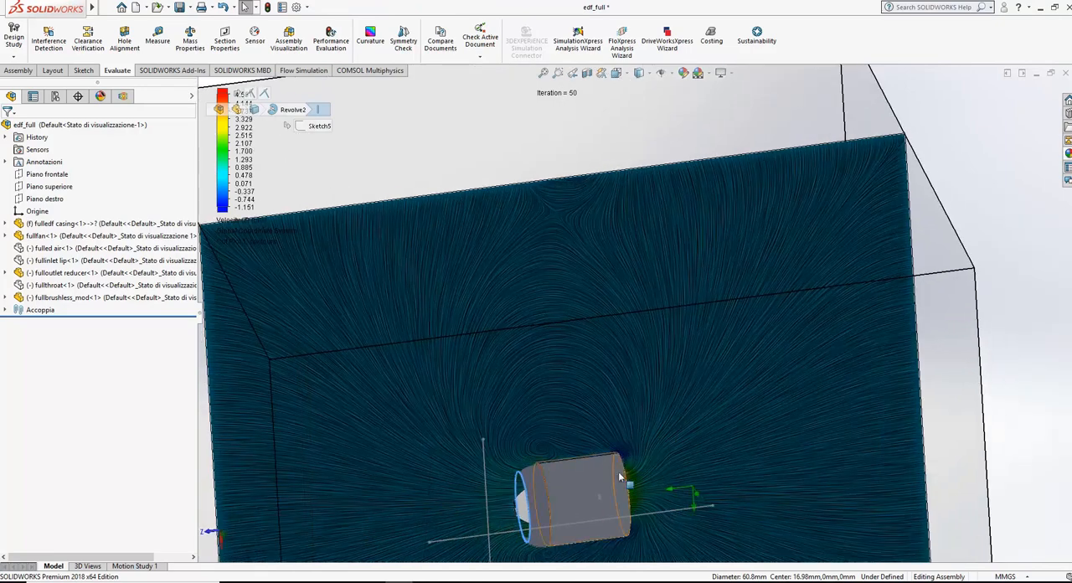
scroll(503, 494, "down", 4)
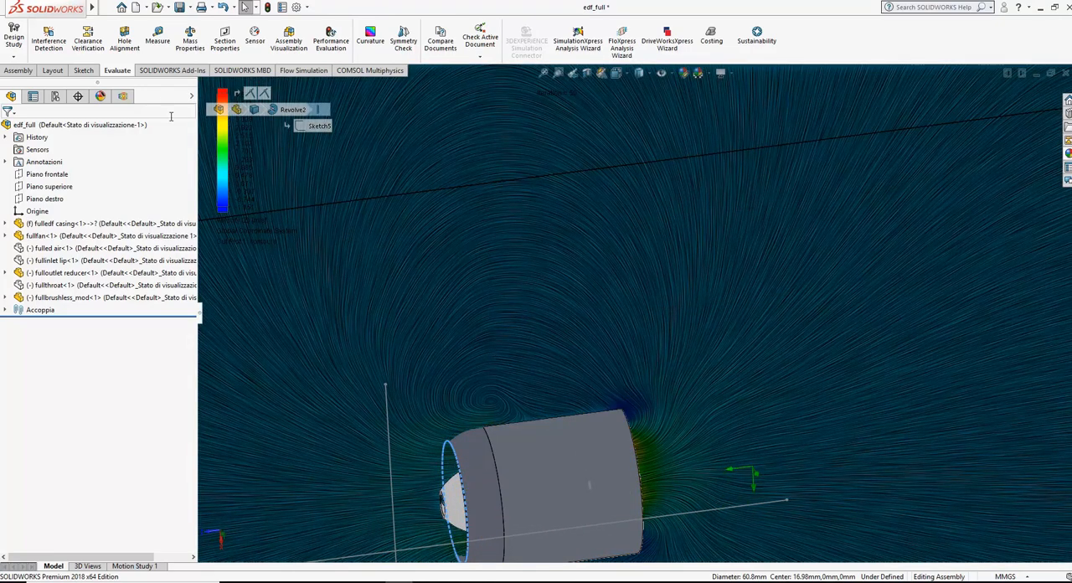
Step: Include fulloutlet reducer-1 in the Base flow project through Component Control
left_click(123, 97)
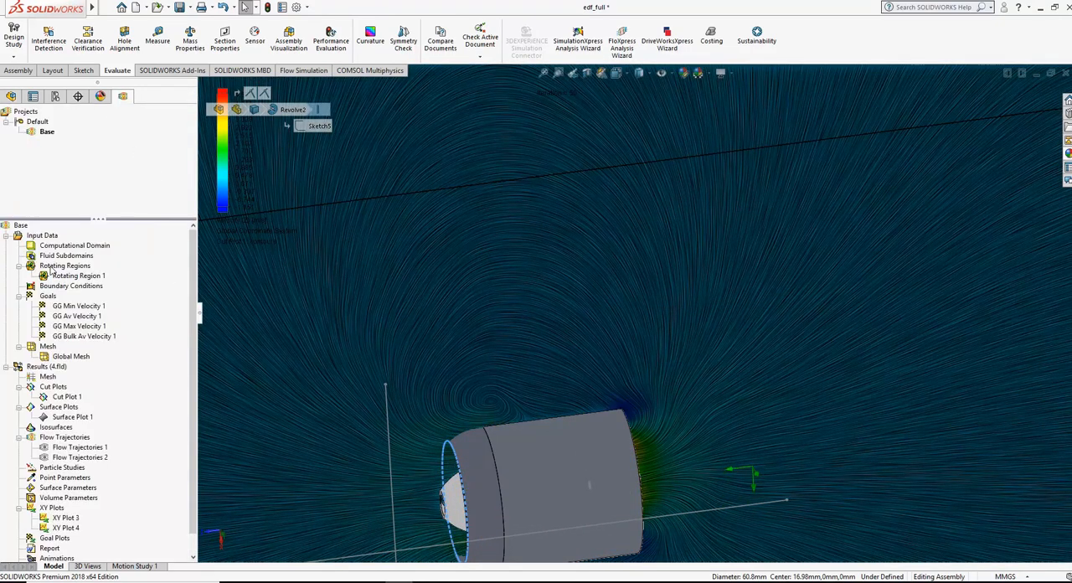
right_click(54, 237)
left_click(89, 268)
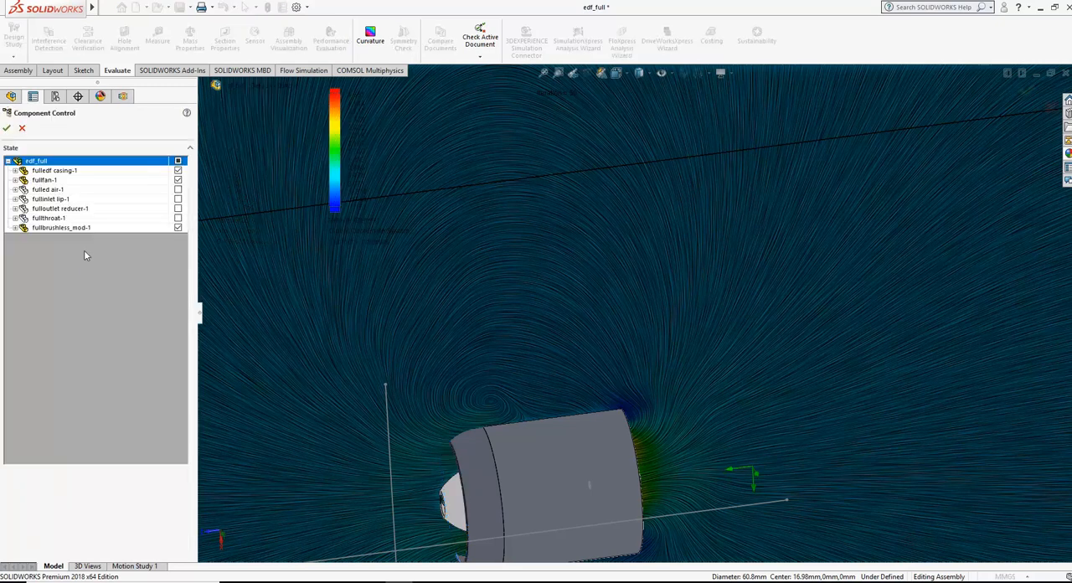
left_click(178, 209)
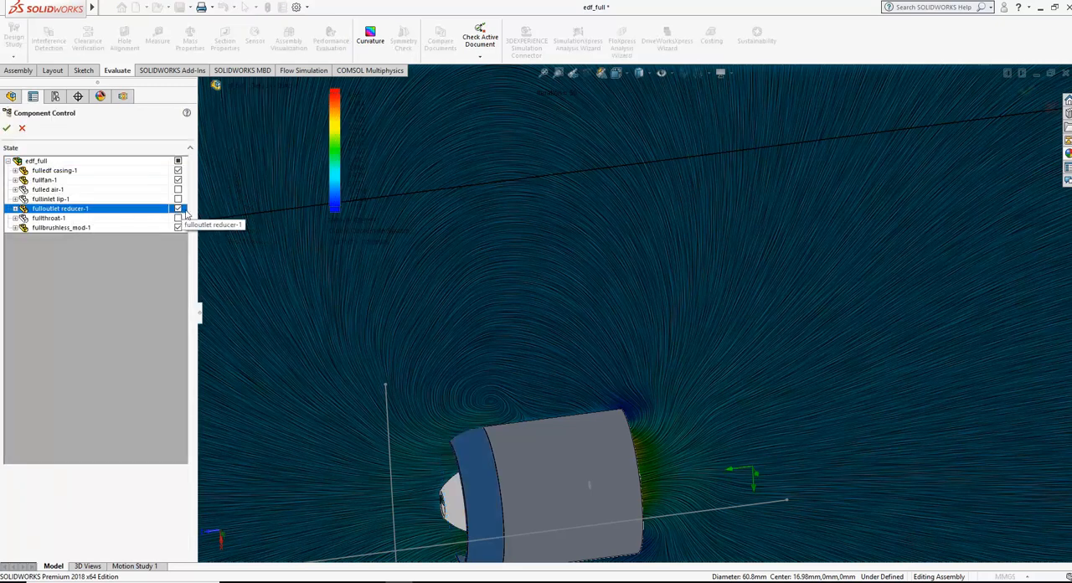
scroll(497, 489, "up", 1)
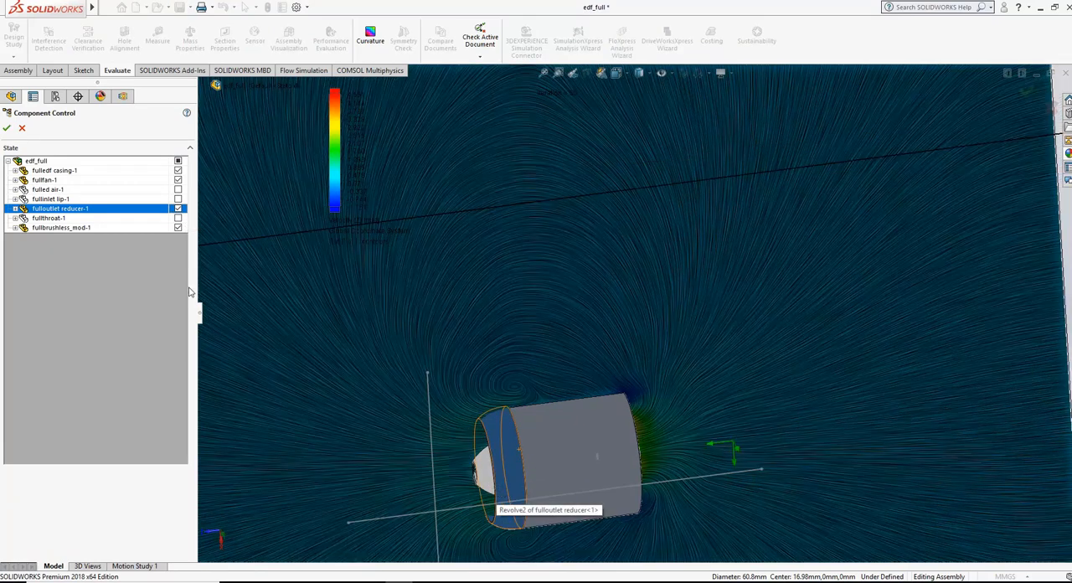
left_click(6, 127)
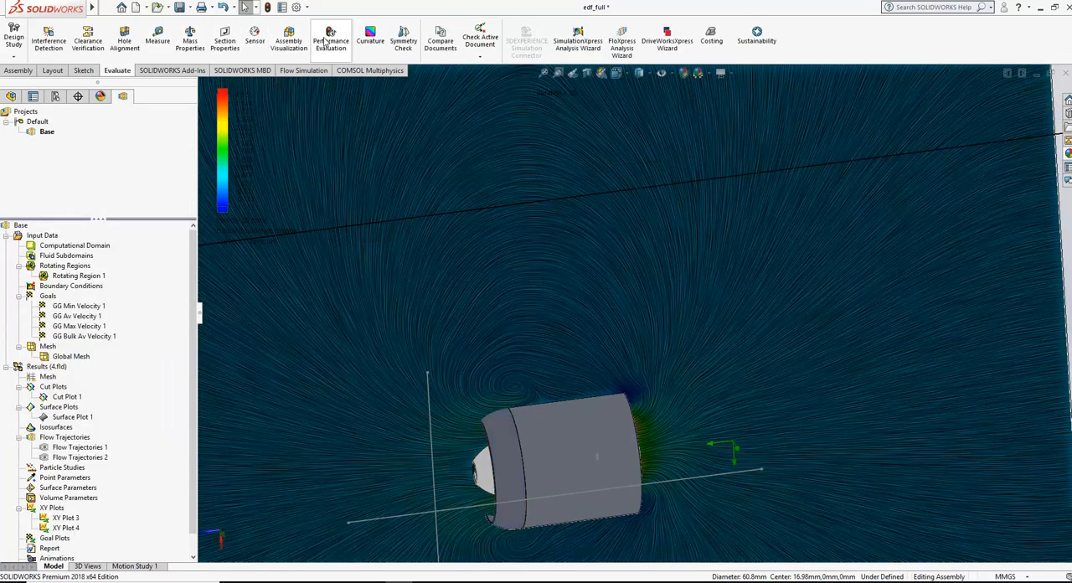
Step: Run the Base project as a new calculation on this computer, using all cores and loading the results when finished
left_click(304, 71)
left_click(176, 38)
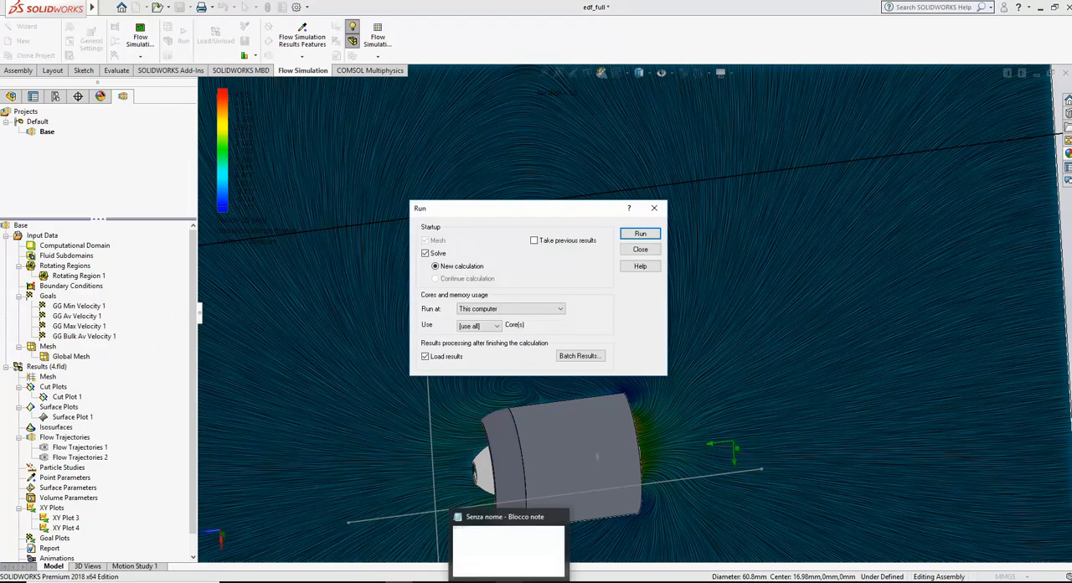
left_click(639, 234)
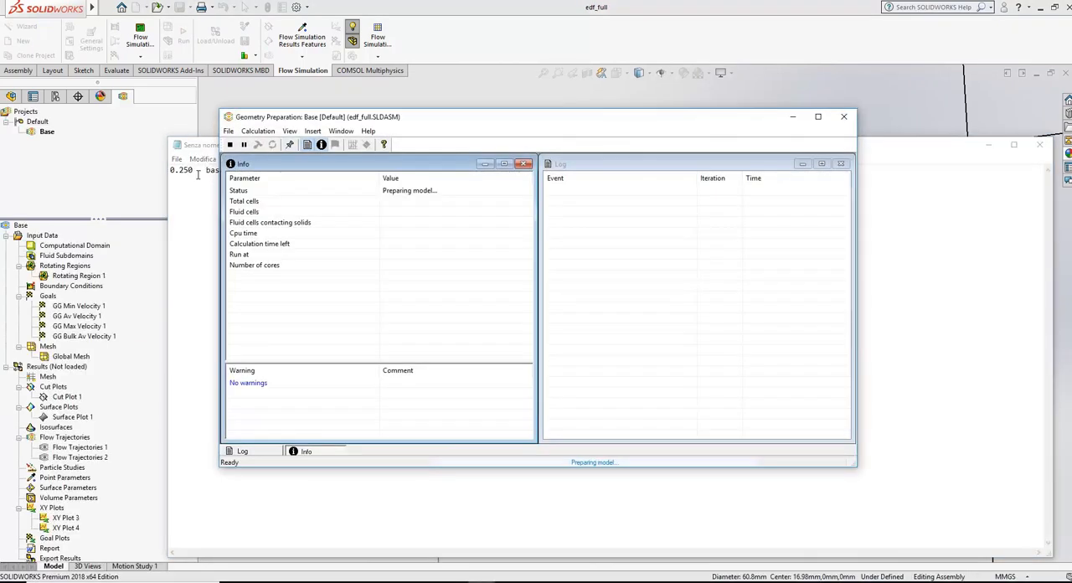
Step: Switch to the Notepad notes, add the unit m/s to the 0.250 base case entry and start a new line below it
left_click(197, 170)
type("m/")
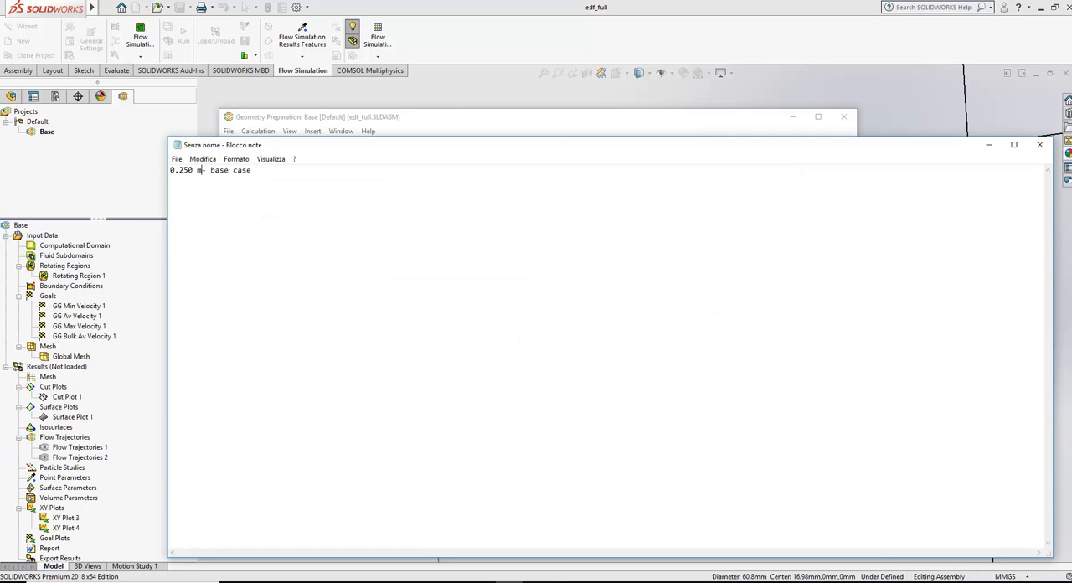
type("s -")
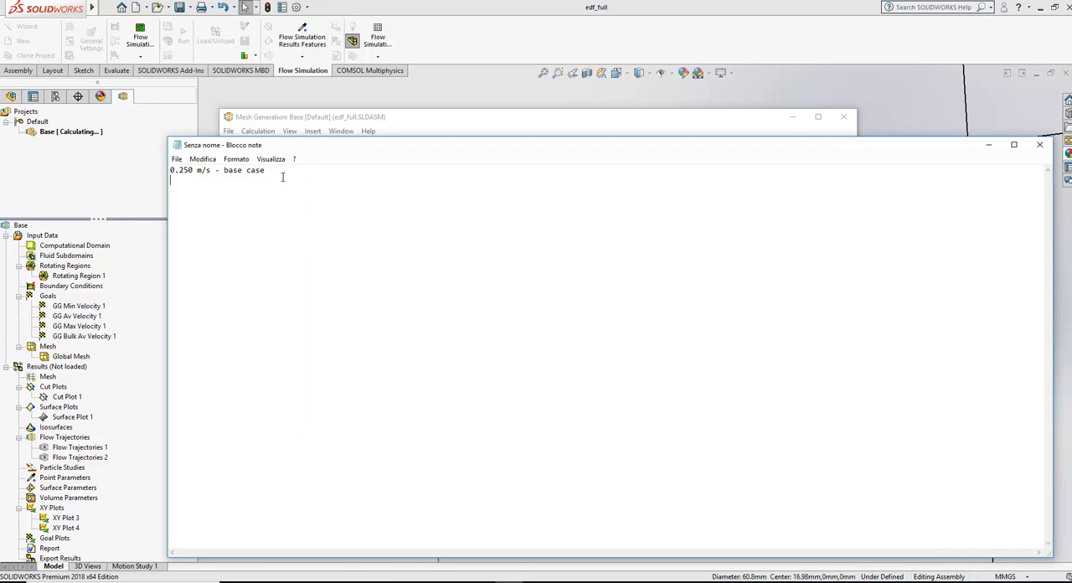
Step: Return to SolidWorks, check the running solver's progress, and set a standard view looking squarely at the fan's side
left_click(435, 42)
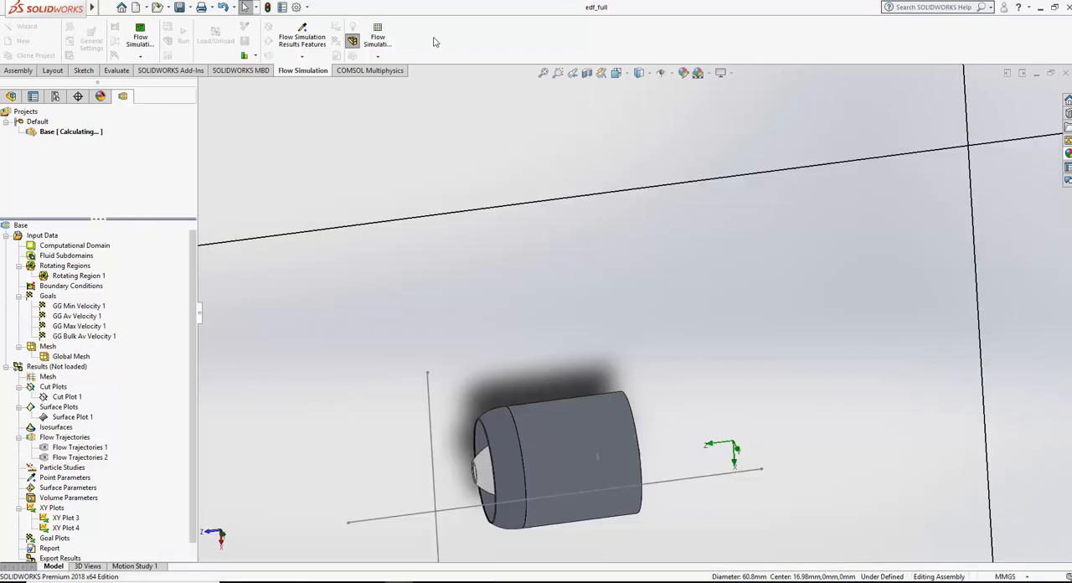
mouse_move(469, 576)
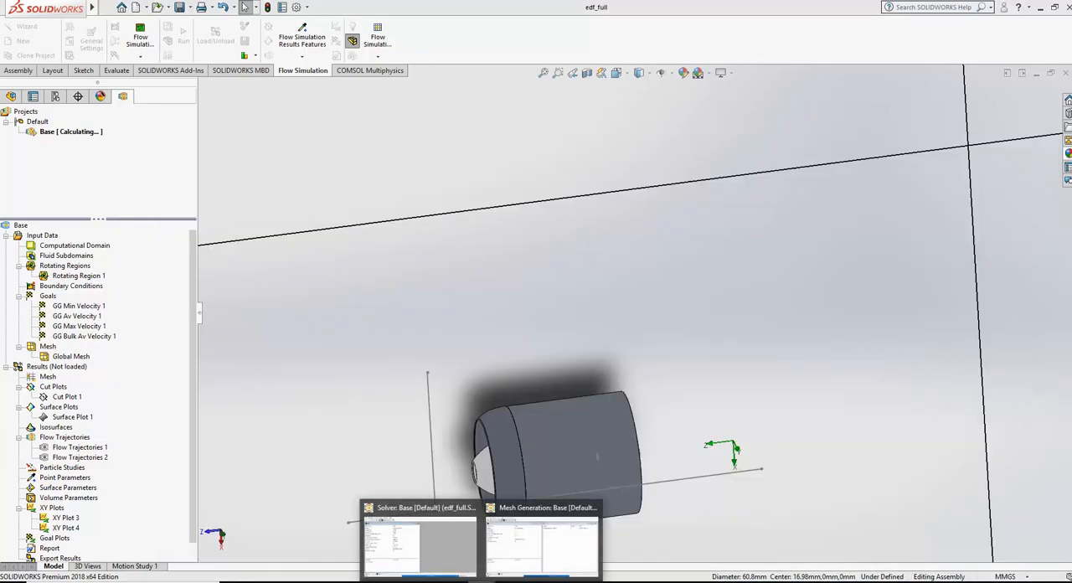
left_click(551, 550)
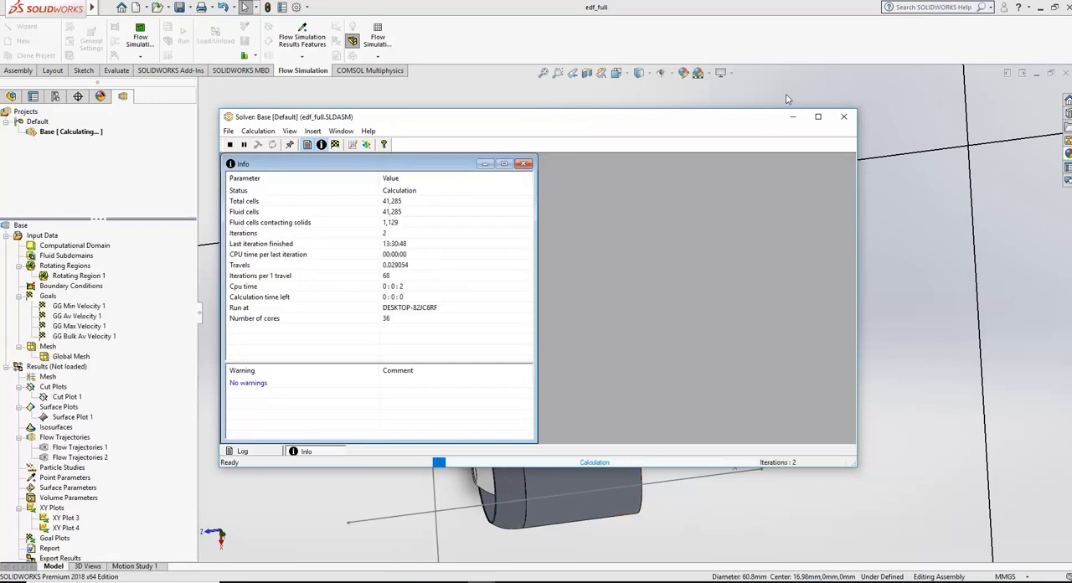
left_click(796, 122)
left_click(618, 74)
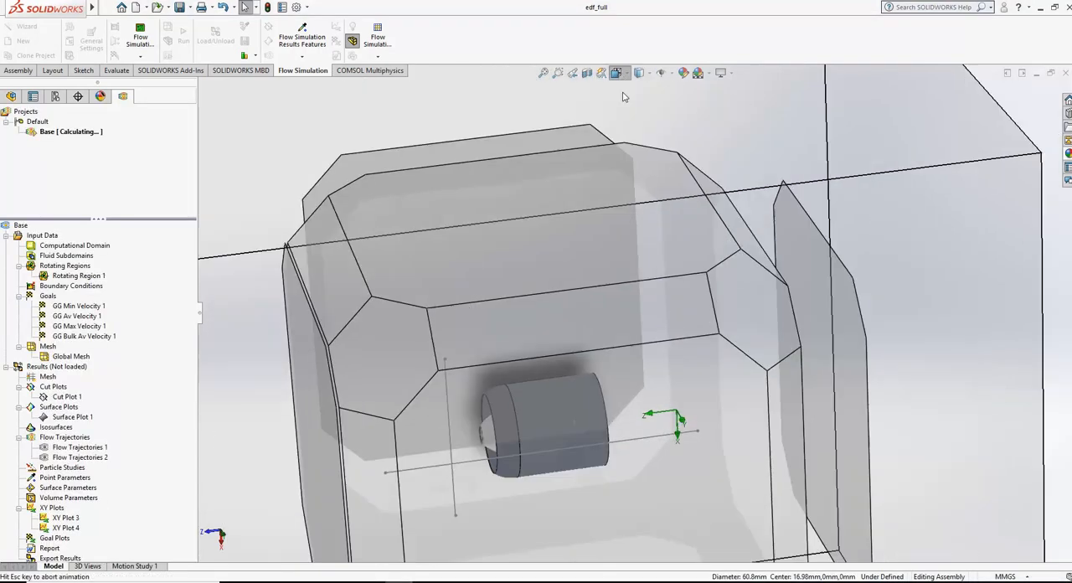
left_click(503, 361)
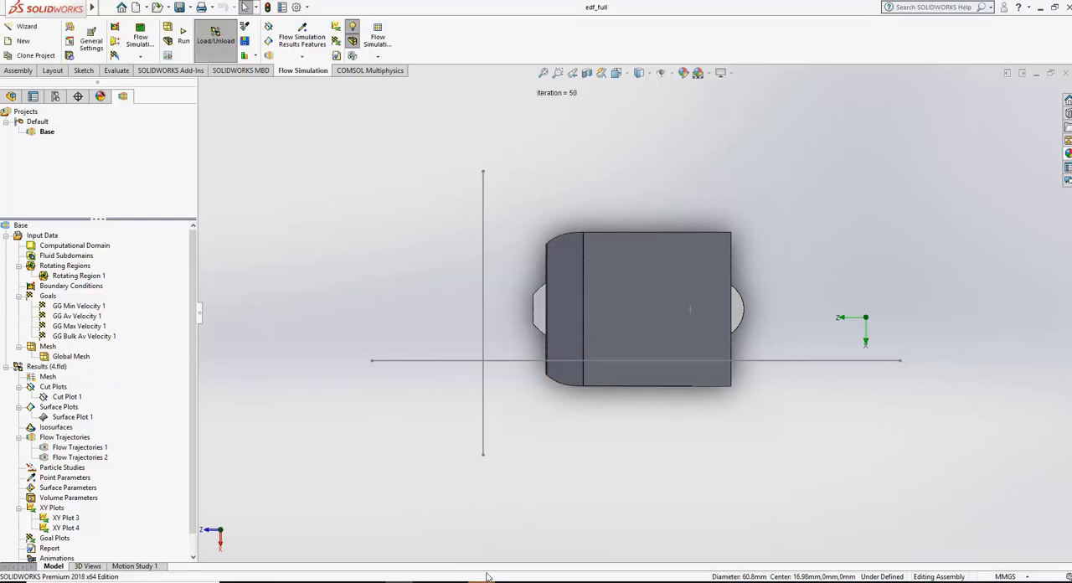
Step: Close both finished solver windows for the Base project
mouse_move(482, 579)
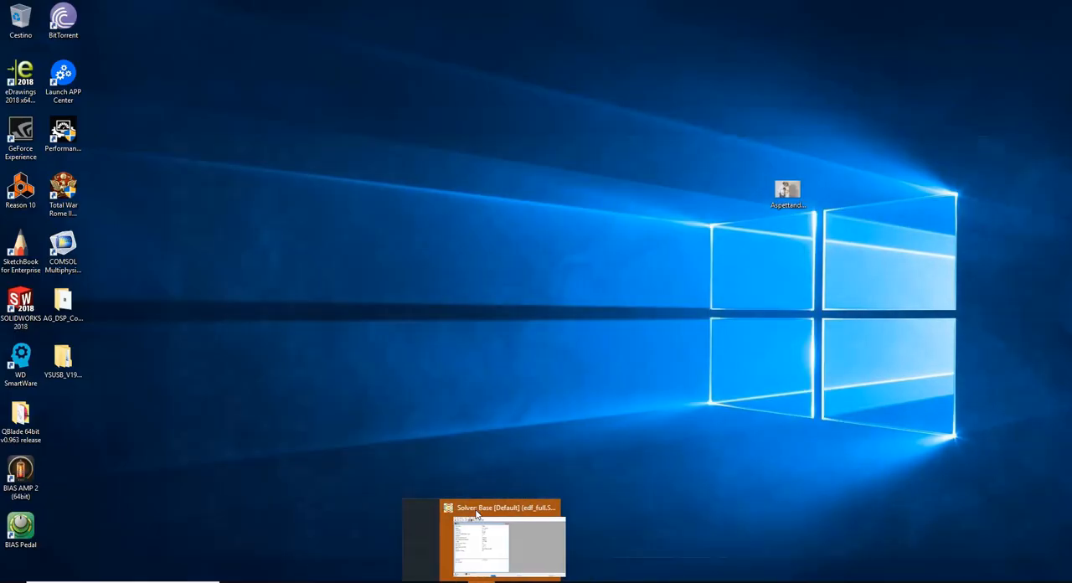
left_click(476, 514)
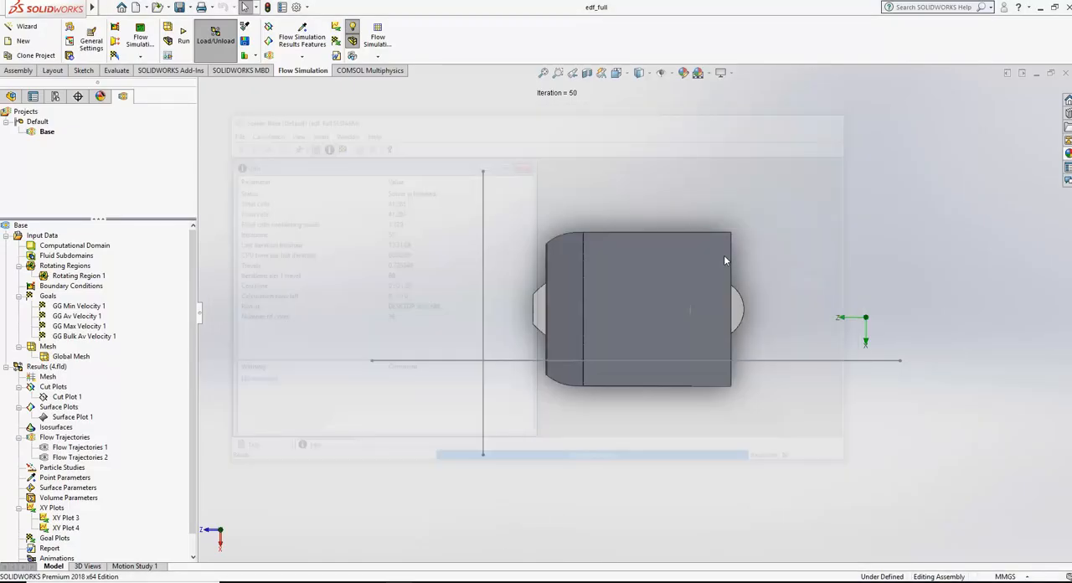
left_click(844, 116)
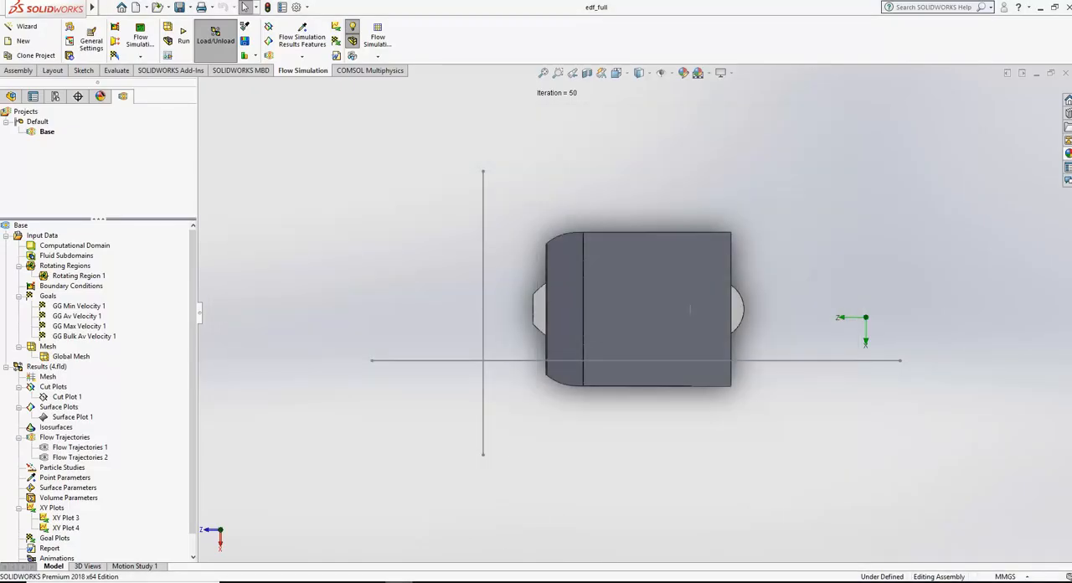
Step: Show Cut Plot 1 with the results of the outlet reducer calculation
right_click(82, 398)
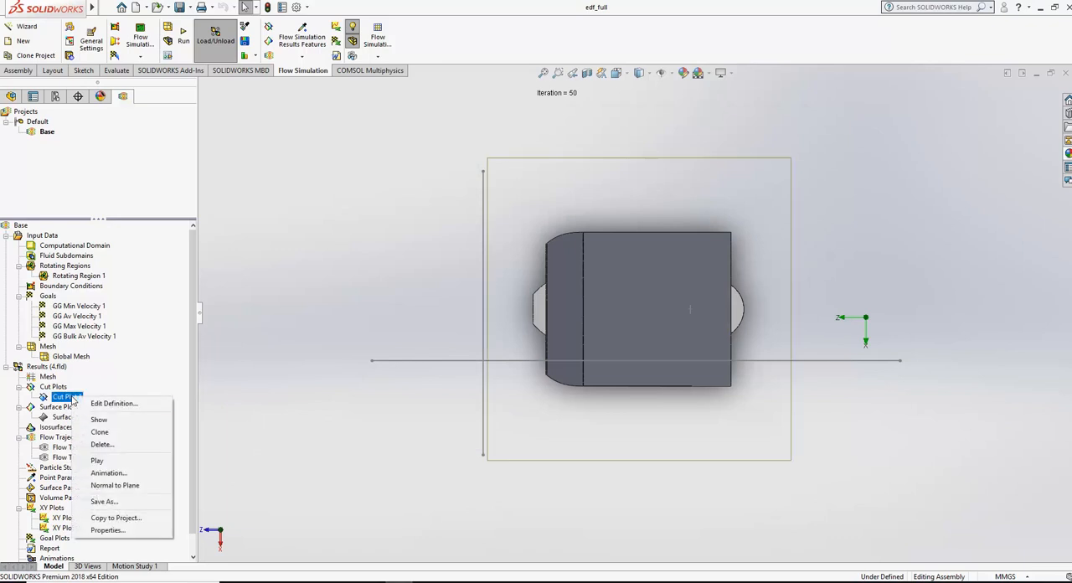
left_click(95, 423)
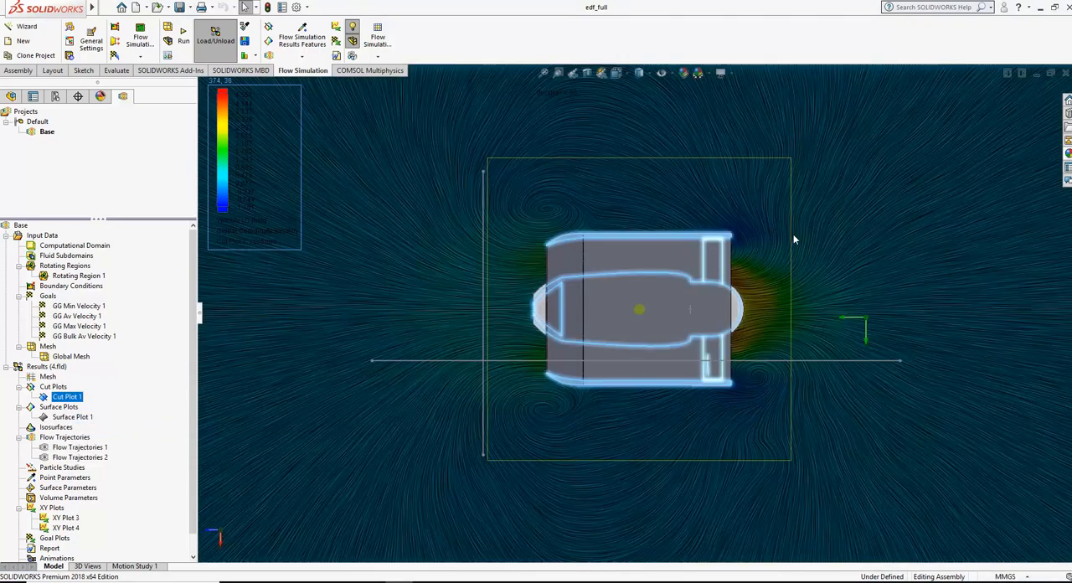
scroll(790, 267, "down", 2)
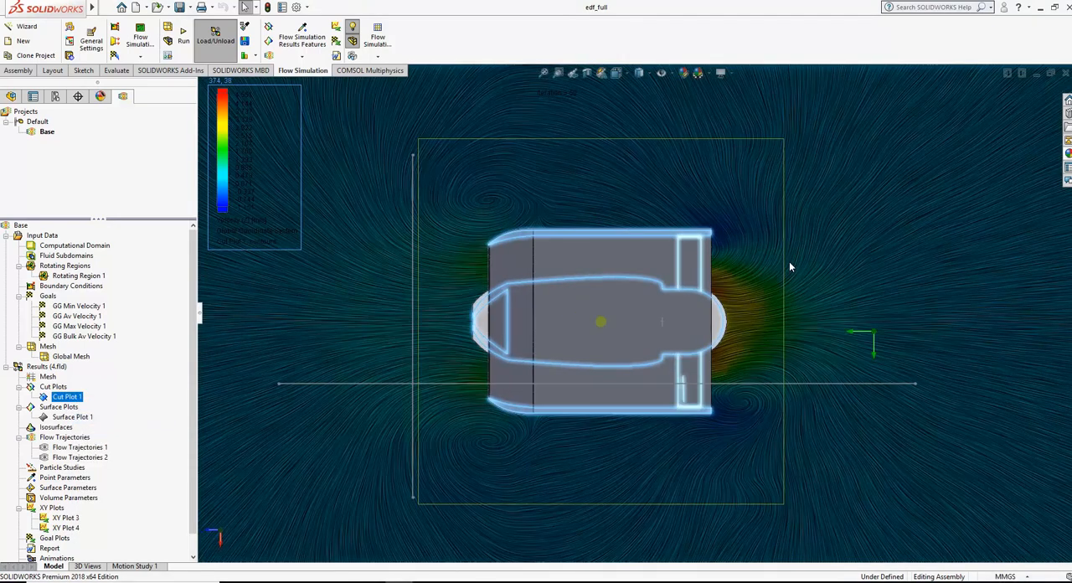
Step: Reset the cut plot's velocity legend limits to the plot minimum and plot maximum
left_click(236, 208)
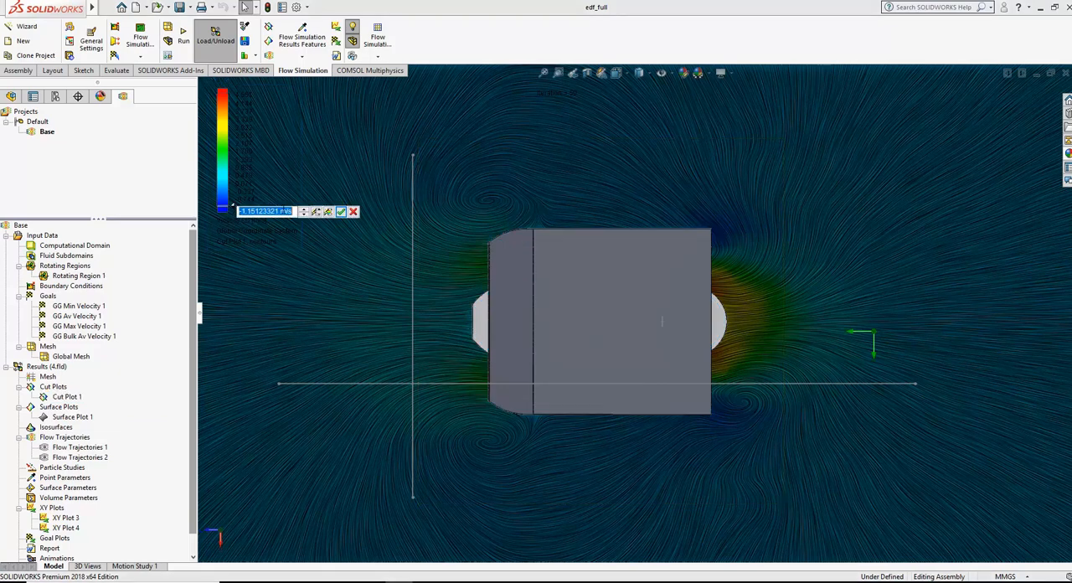
left_click(328, 211)
left_click(233, 95)
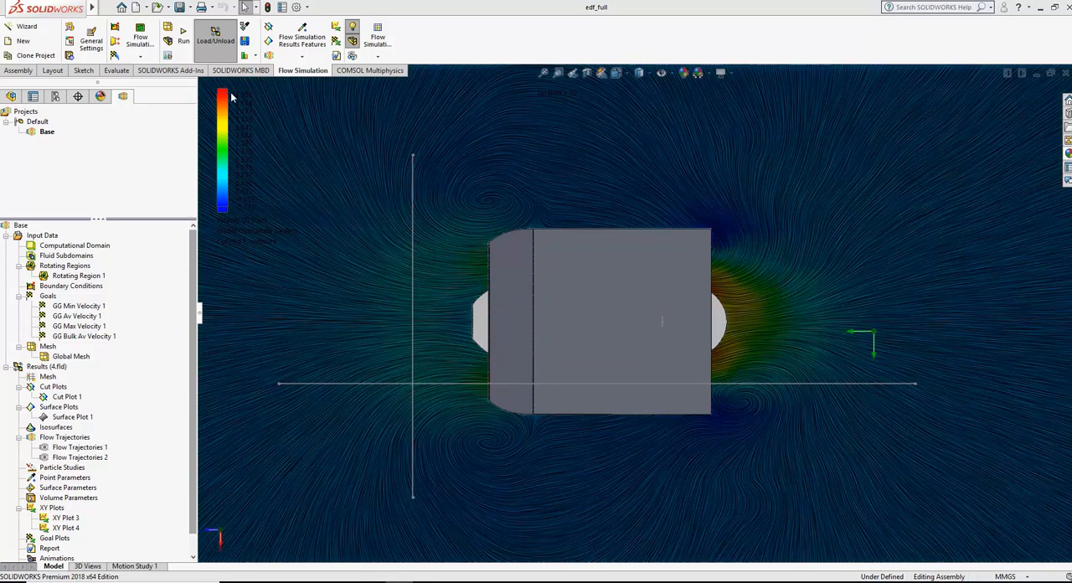
left_click(327, 100)
left_click(341, 100)
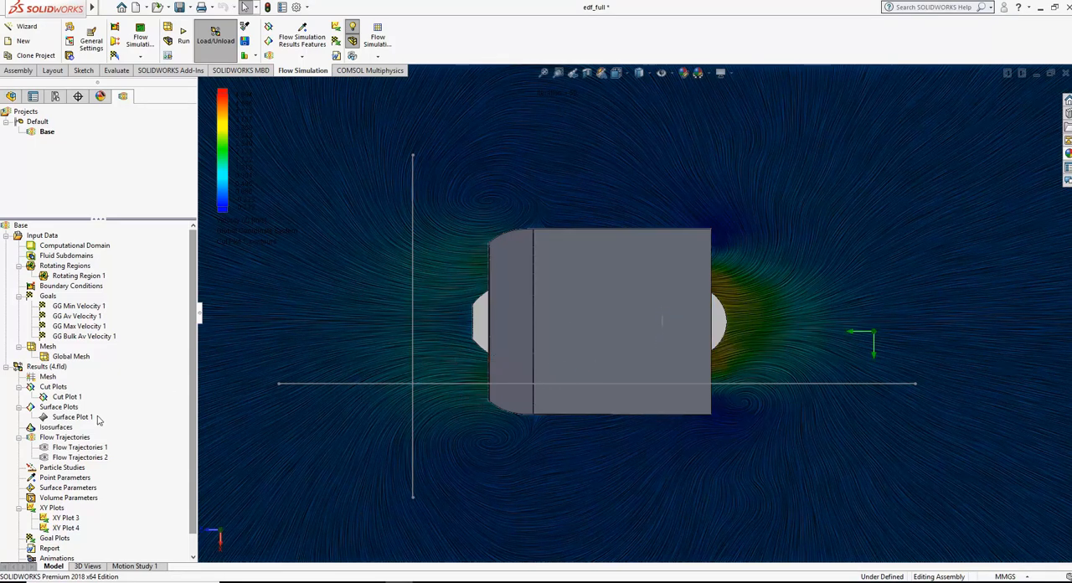
Step: Open XY Plot 3's definition, preview the Velocity (Z) graph along the outlet sketch fitted to its data, and read the peak value
scroll(159, 442, "down", 1)
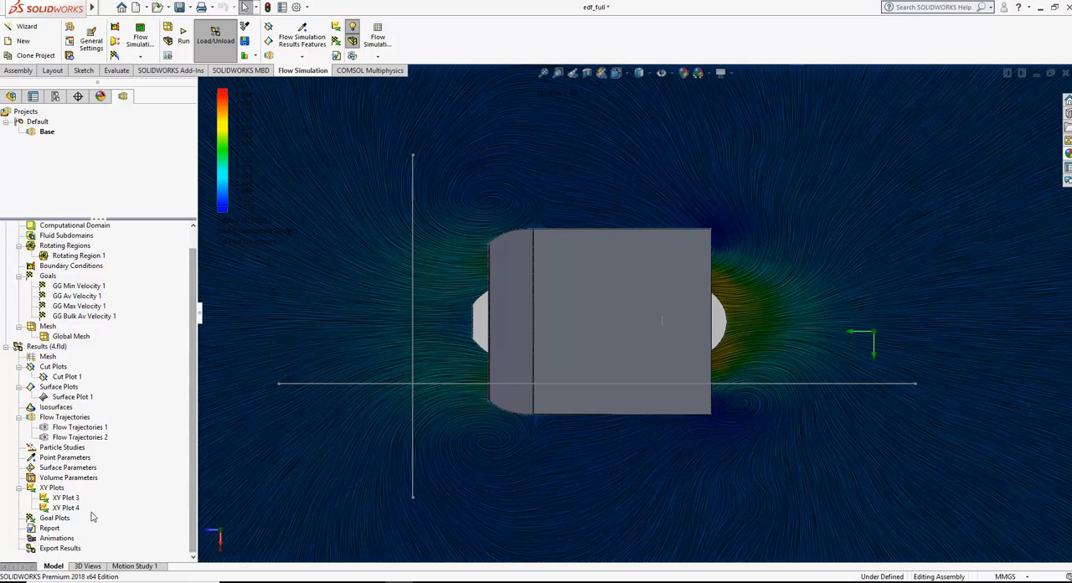
right_click(67, 500)
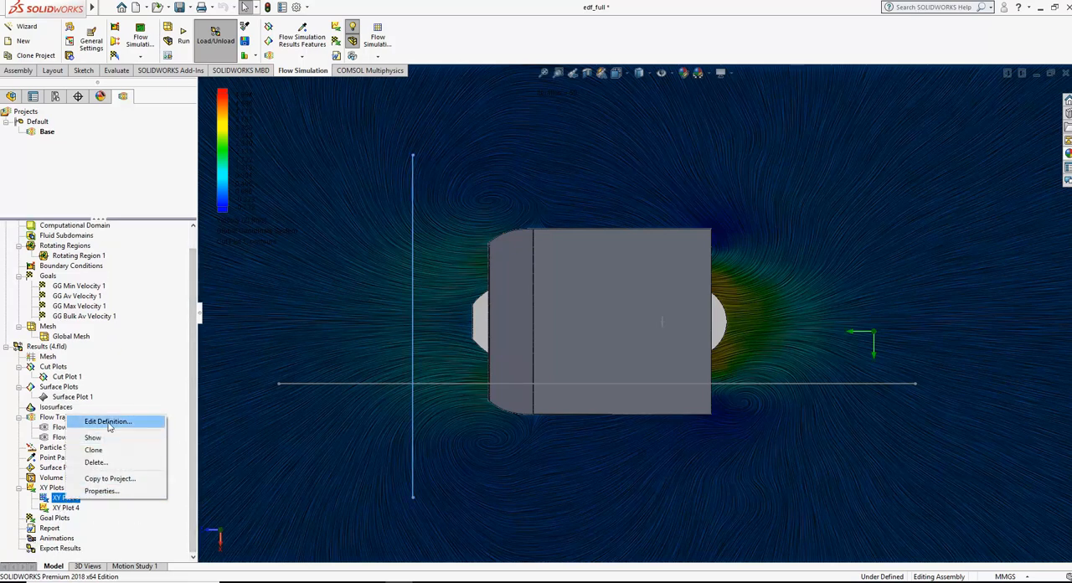
left_click(126, 422)
left_click(107, 444)
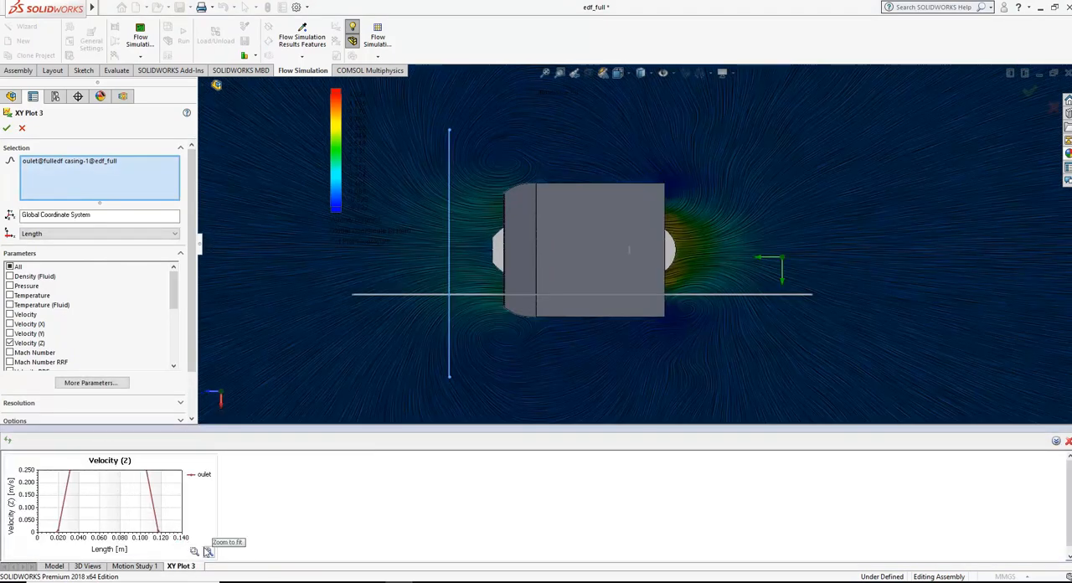
left_click(208, 551)
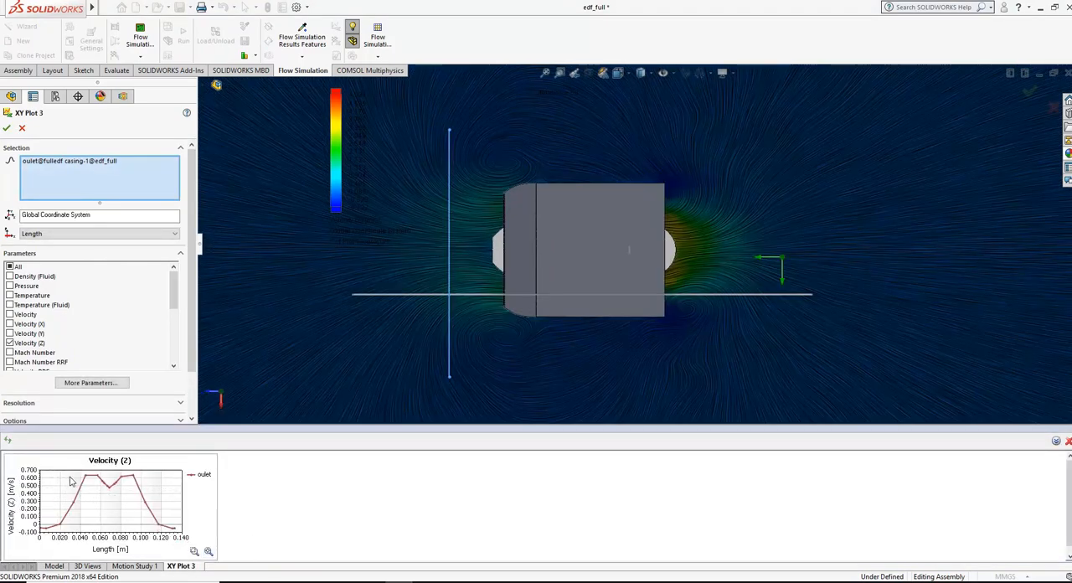
mouse_move(86, 479)
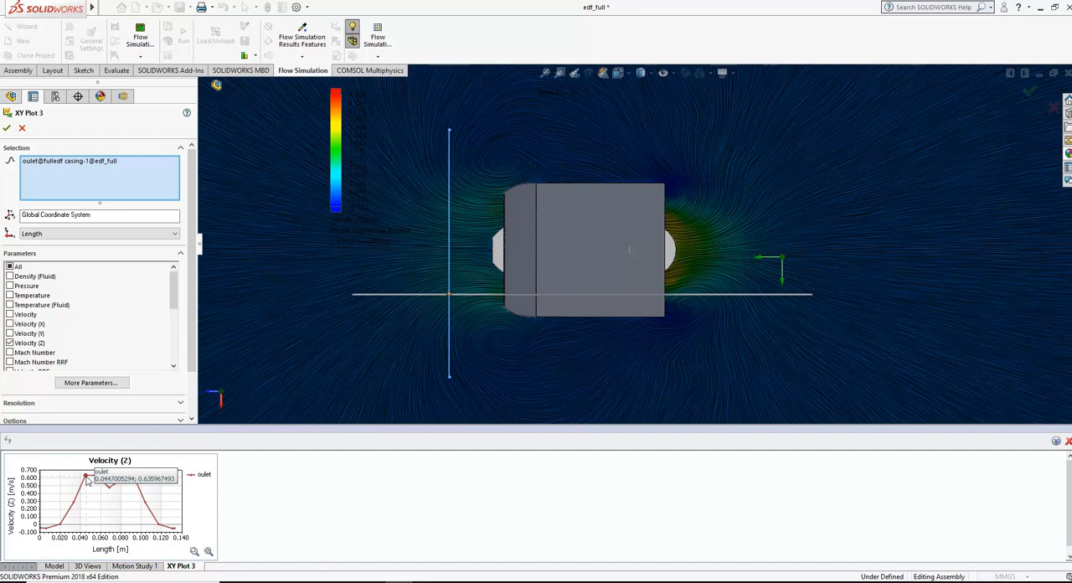
Step: Record "0.640 m/s - outlet reducer 10%" in the Notepad notes, and leave XY Plot 3's definition without applying changes
key("alt+Tab")
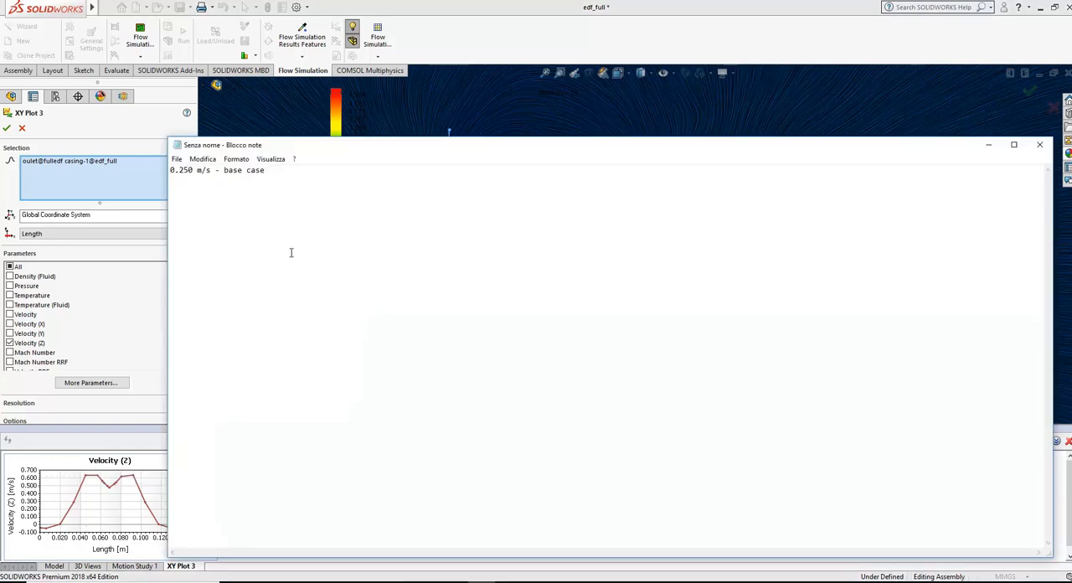
type("0.640 m/s - outlet reducer 10%")
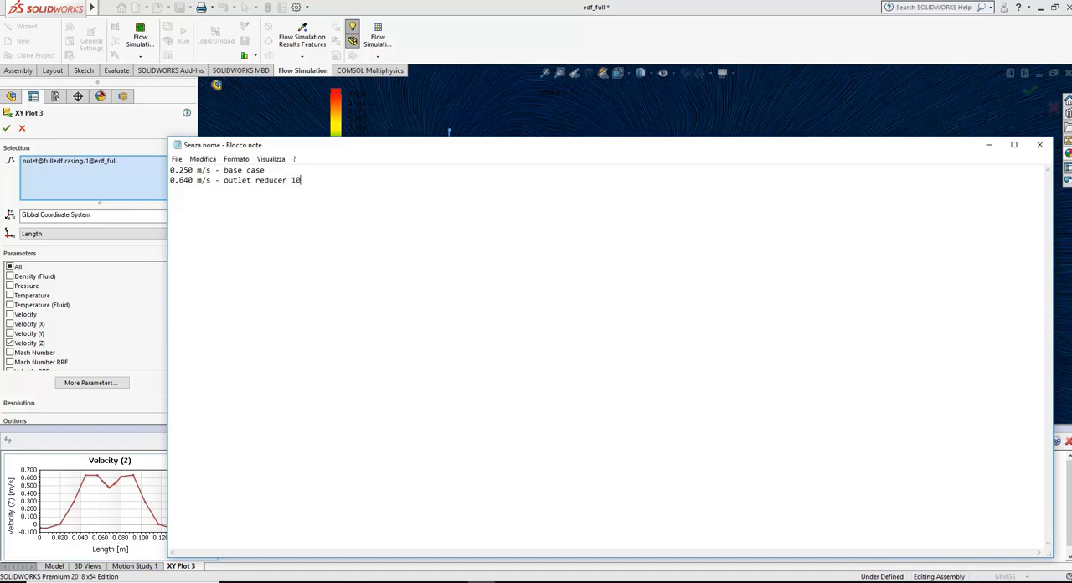
left_click(492, 40)
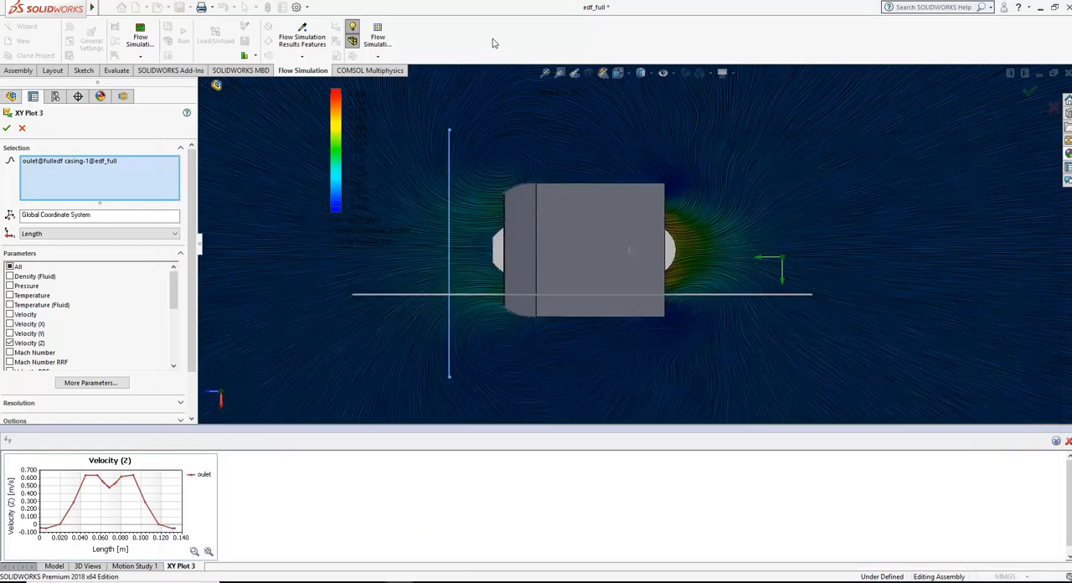
left_click(21, 128)
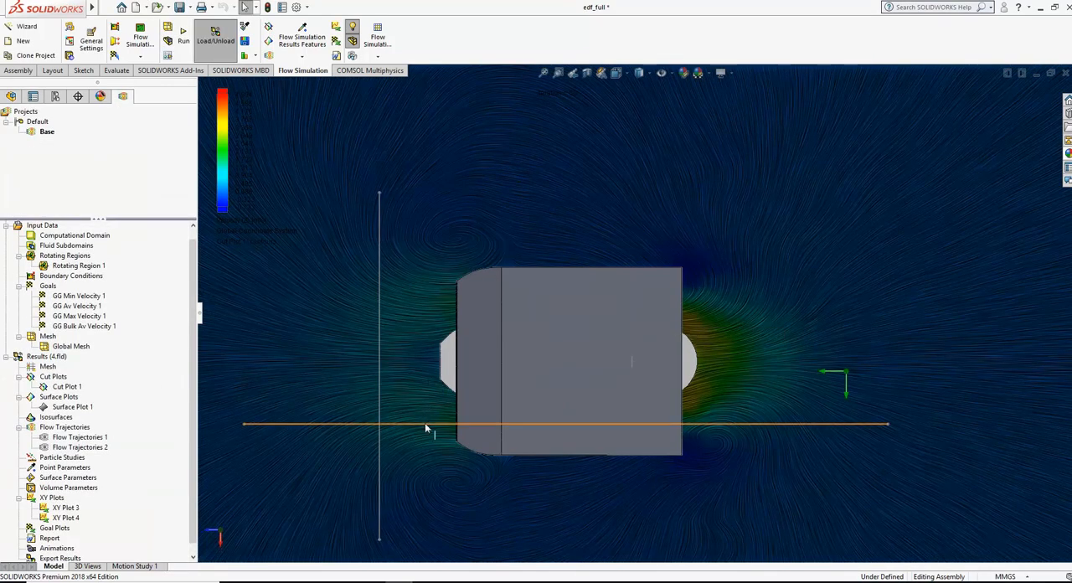
Step: Open XY Plot 4's definition, preview the Velocity (Z) graph along the inside sketch, and read the peak value
left_click(426, 423)
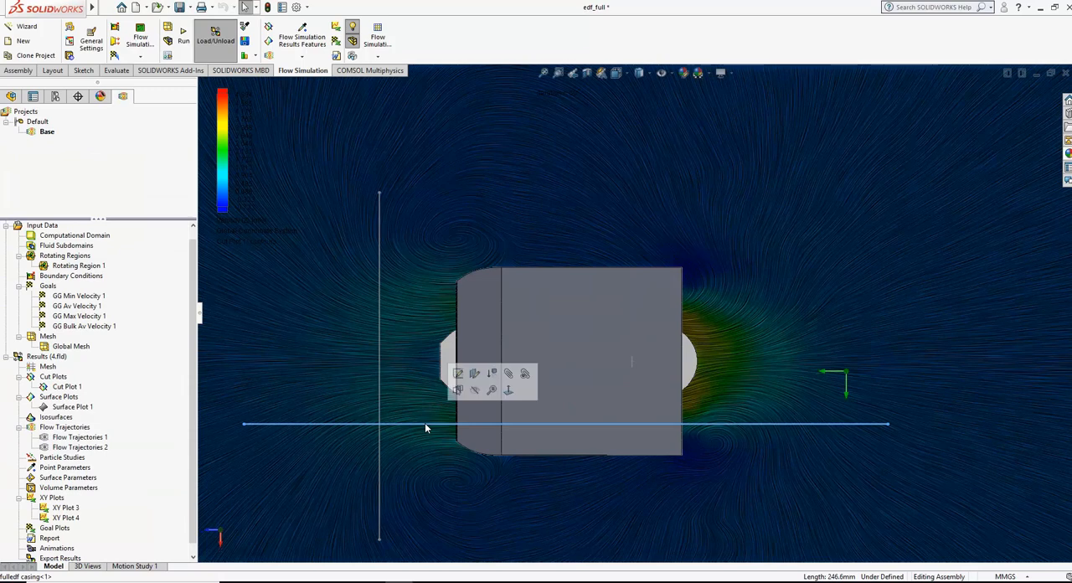
right_click(64, 518)
left_click(106, 437)
left_click_drag(184, 298, 194, 366)
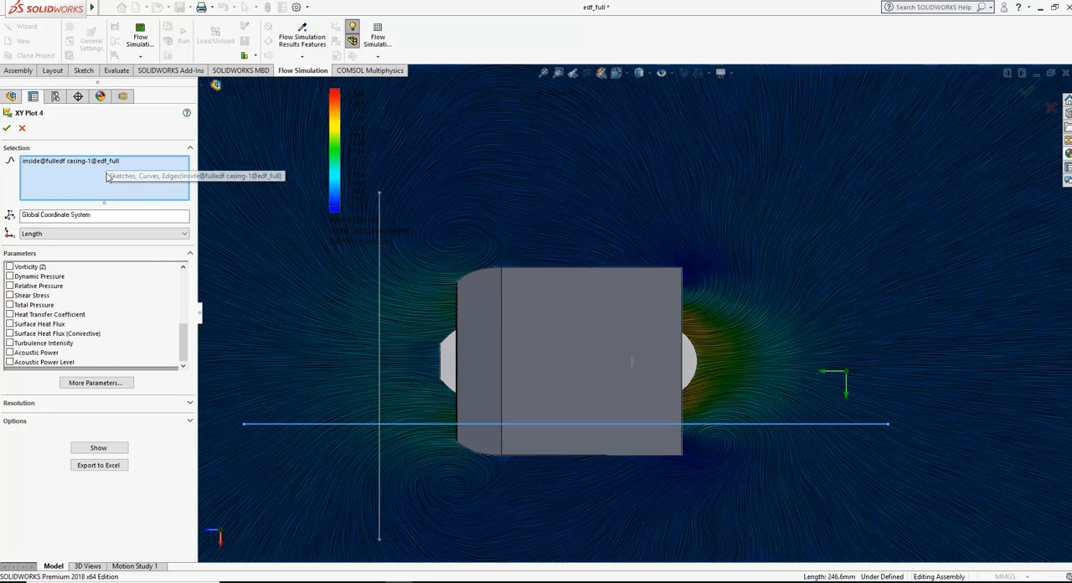
left_click(120, 451)
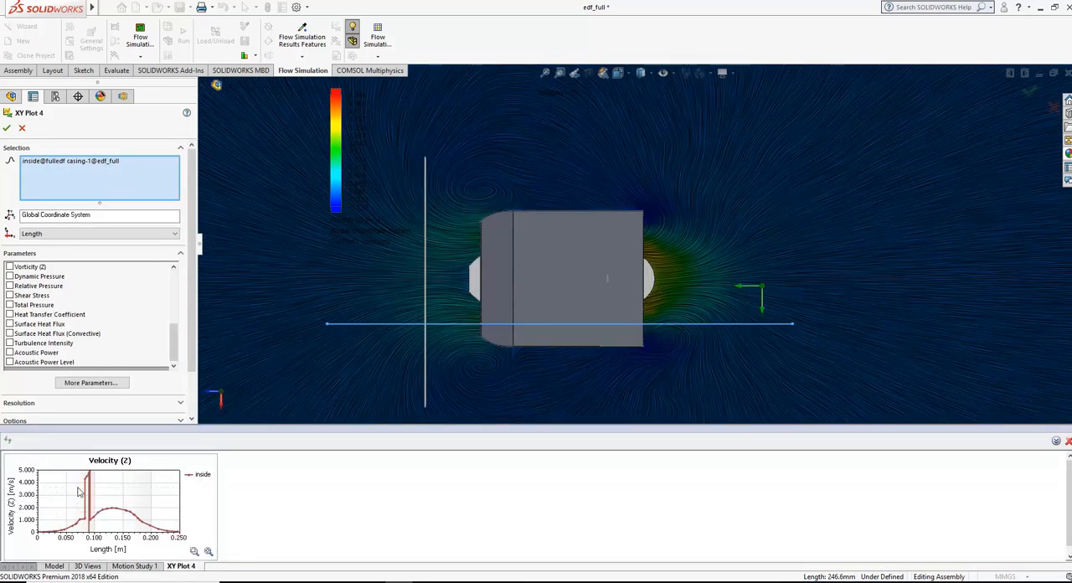
Step: Add "5m/s max z speed" to the outlet reducer line in the Notepad notes, and leave XY Plot 4's definition without applying changes
left_click(481, 582)
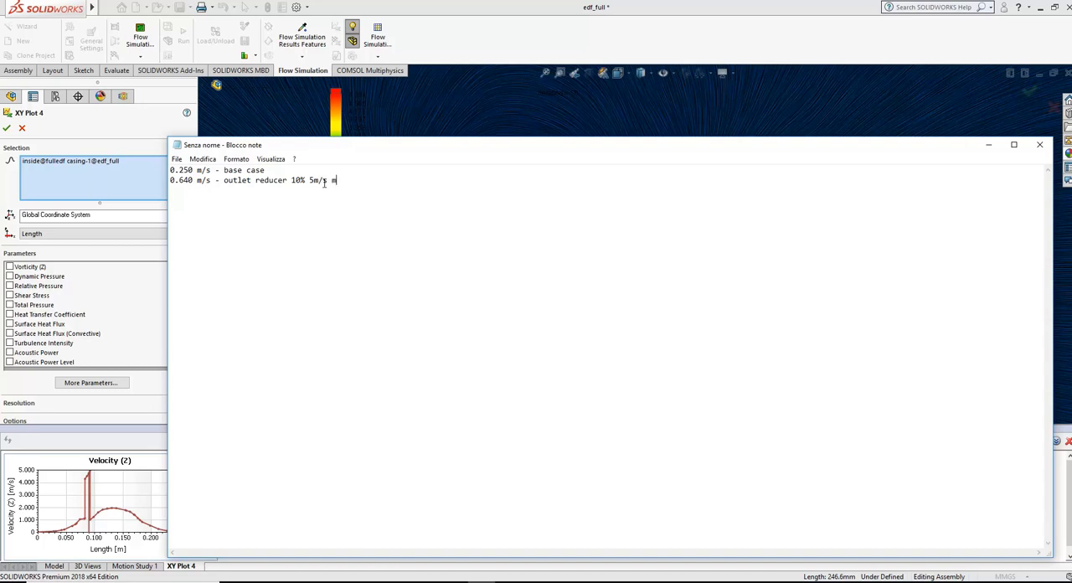
type("ee")
left_click(460, 42)
left_click(22, 128)
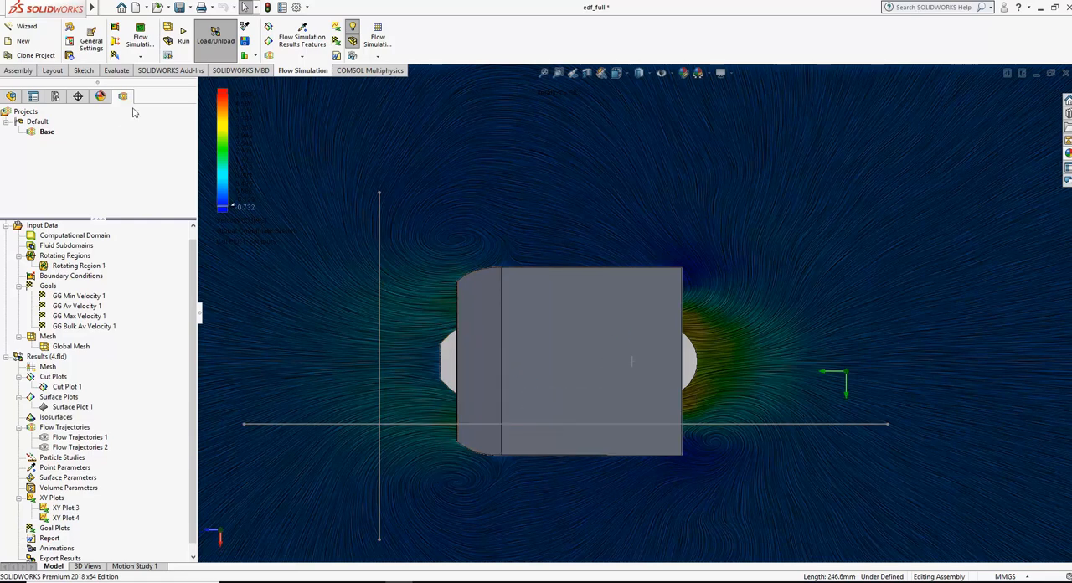
Step: Unsuppress the fullinlet lip component in the edf_full assembly
left_click(11, 96)
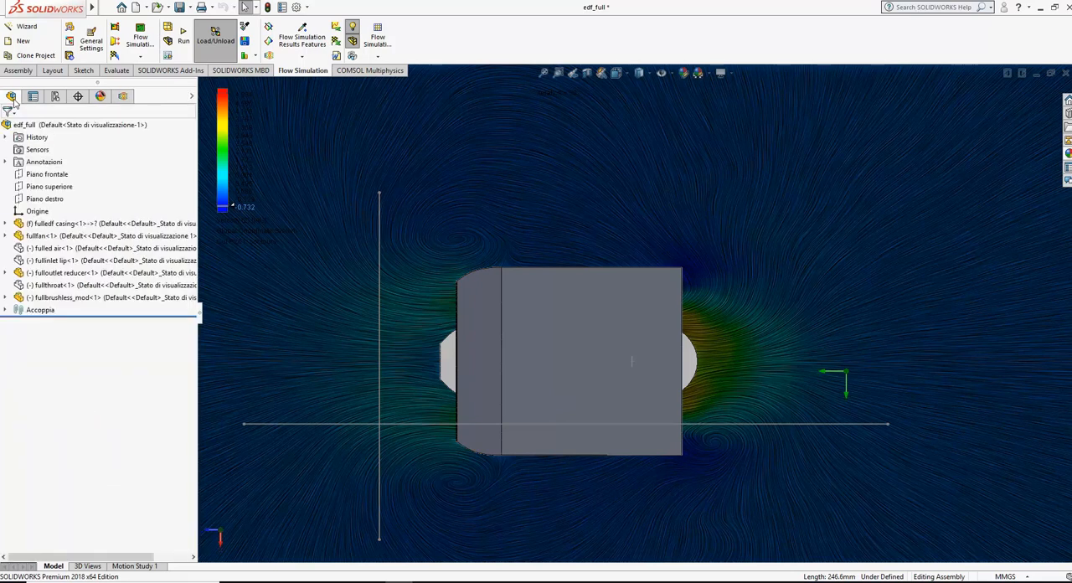
right_click(81, 266)
key("Escape")
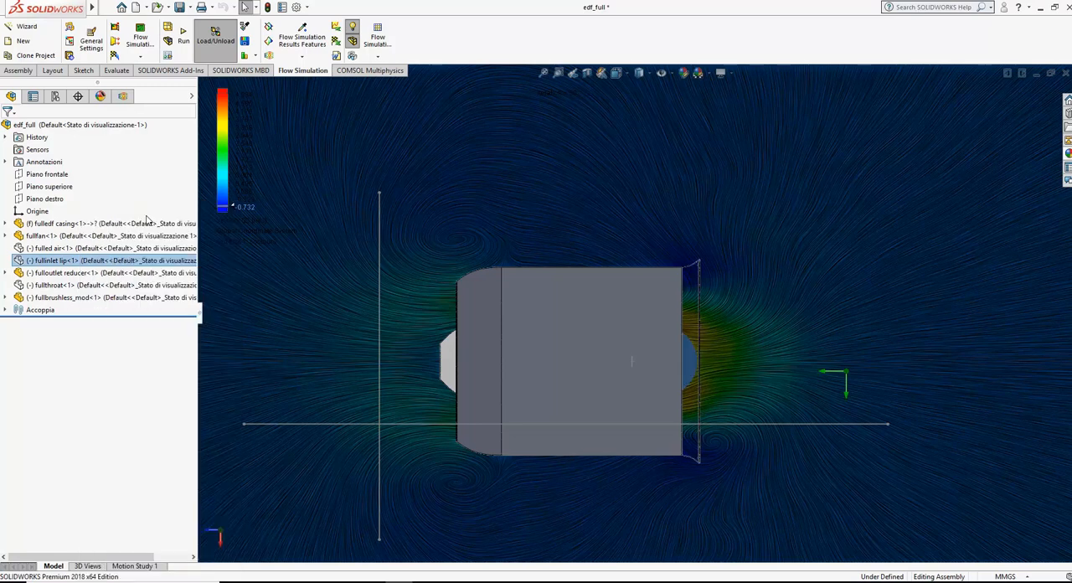
Step: Include fullinlet lip-1 in the flow project through Component Control of the input data
left_click(123, 96)
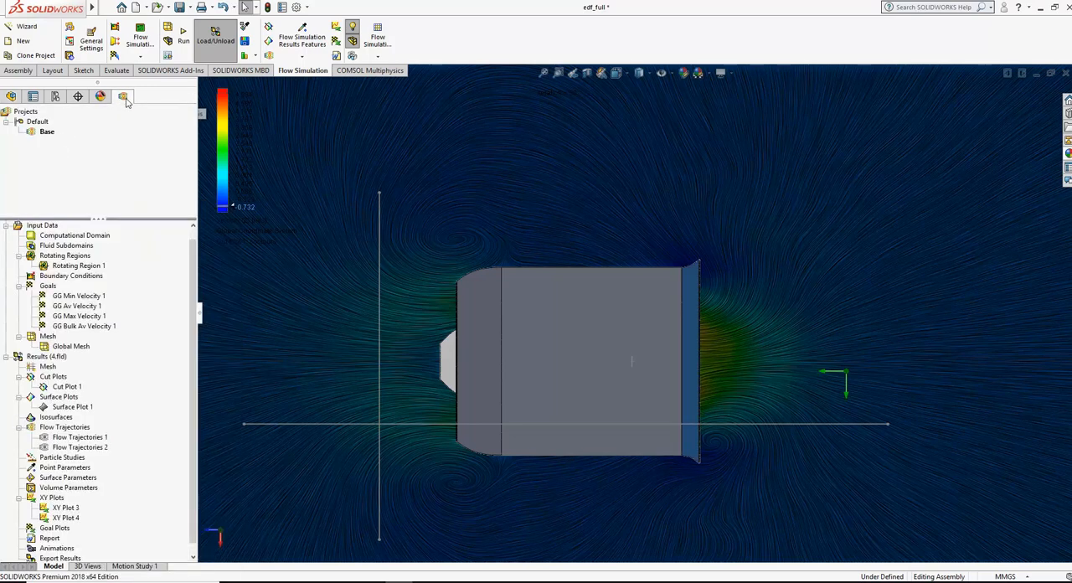
right_click(45, 228)
key("Escape")
right_click(41, 232)
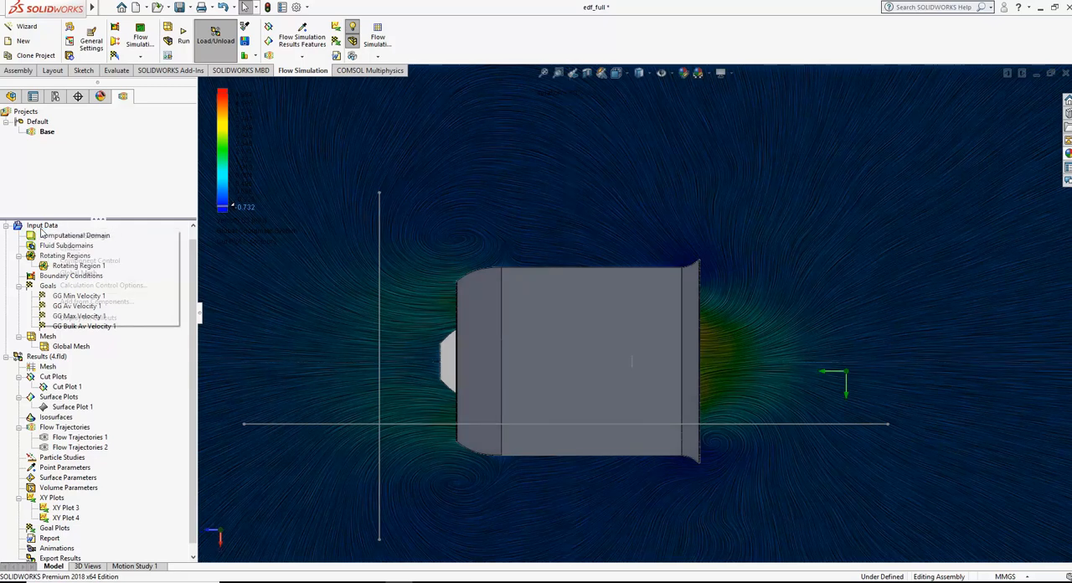
left_click(134, 259)
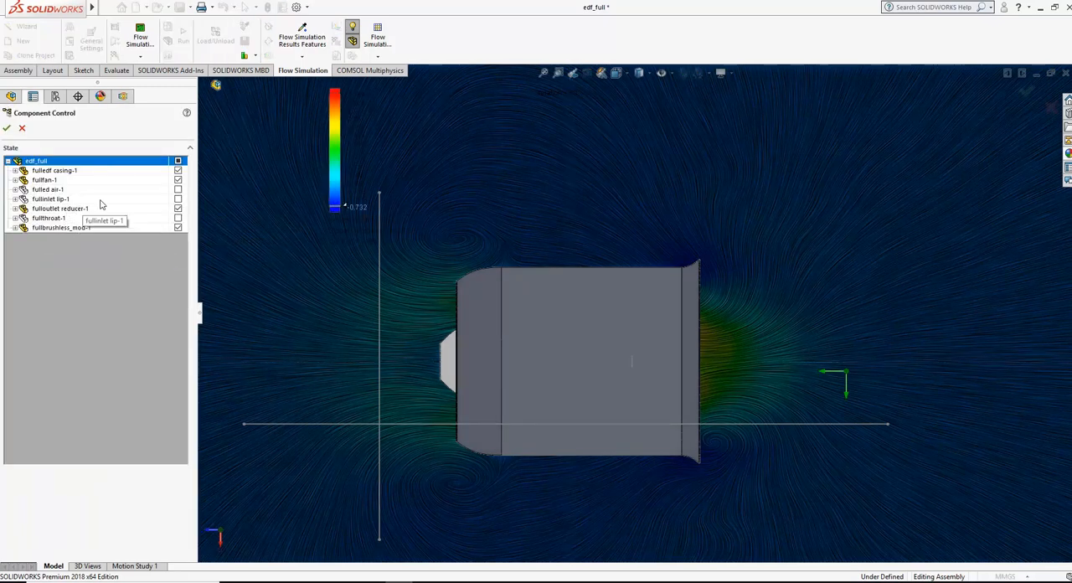
left_click(178, 201)
left_click(7, 128)
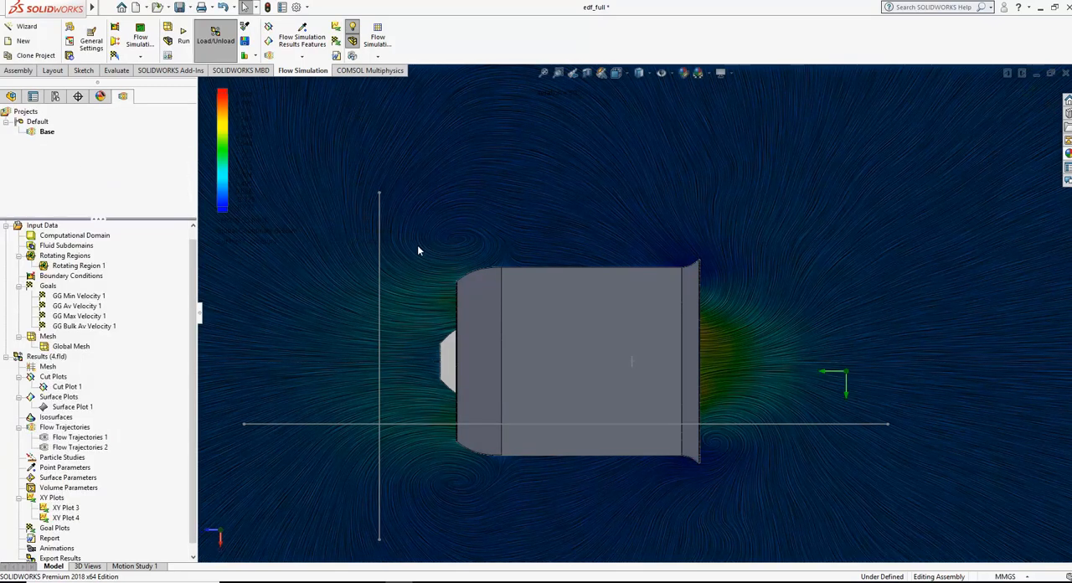
Step: Measure the diameter of the inlet lip's outer circular edge
middle_click_drag(742, 316, 706, 318)
scroll(705, 318, "down", 2)
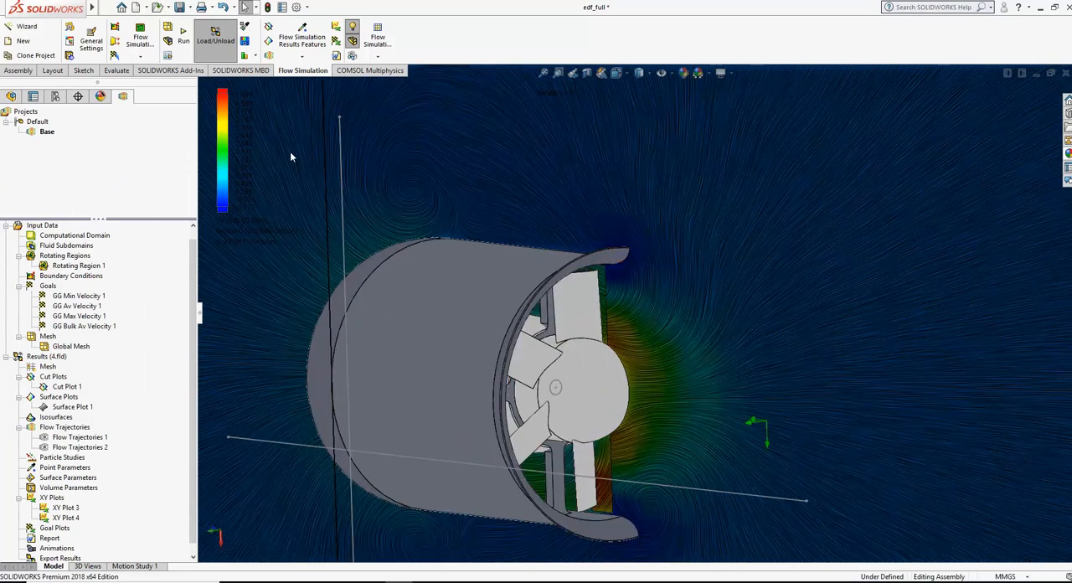
left_click(117, 70)
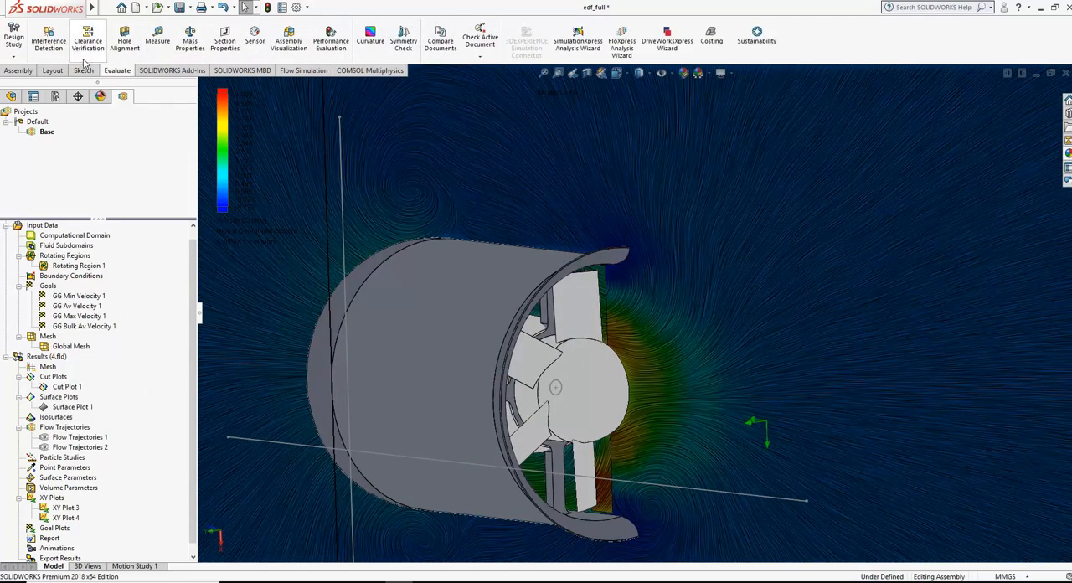
left_click(158, 38)
scroll(608, 270, "down", 2)
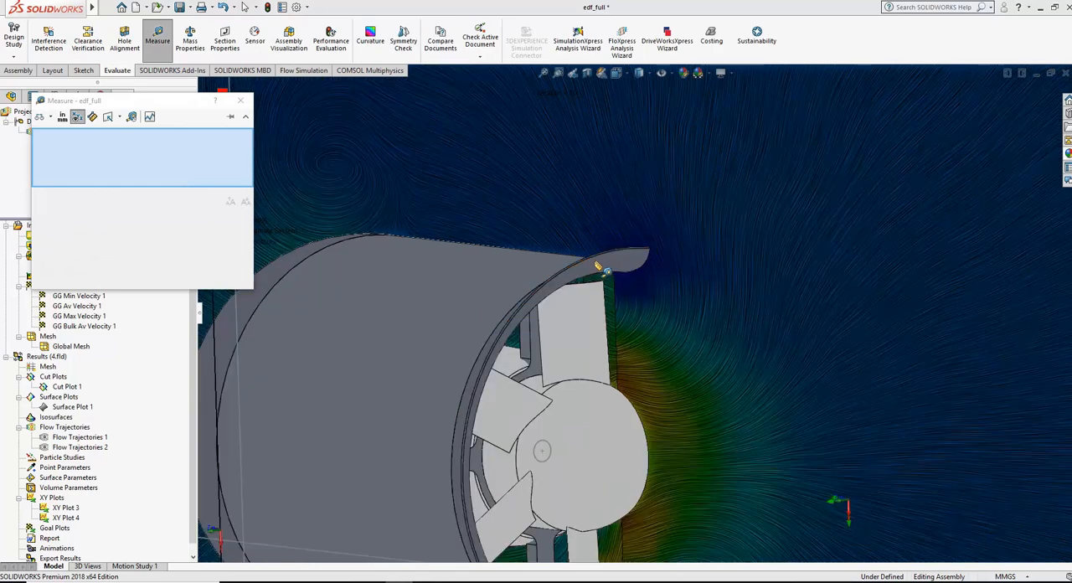
left_click(597, 263)
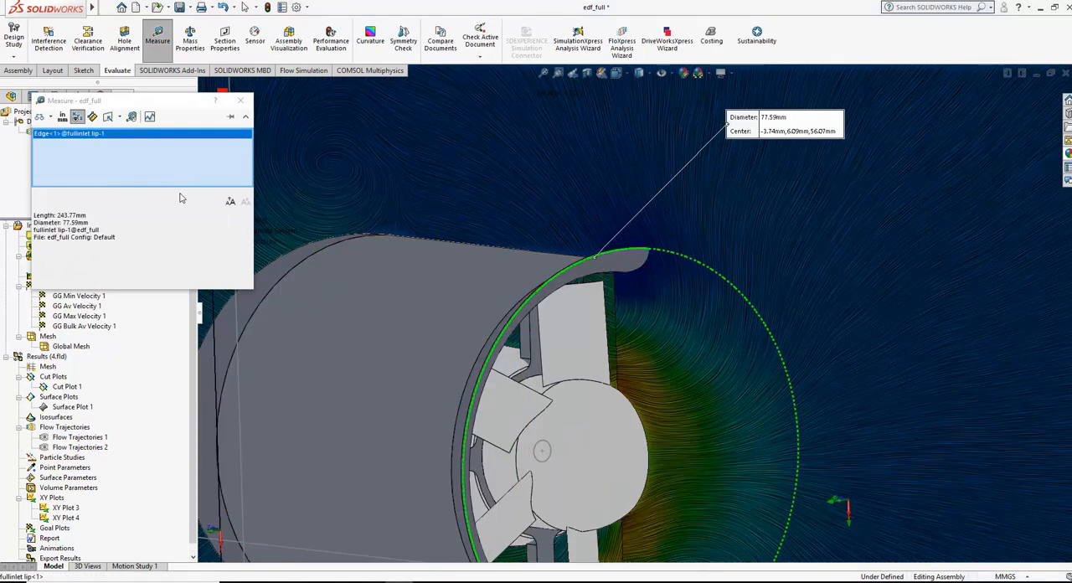
double_click(75, 222)
double_click(72, 215)
Step: In Calculator, subtract 68 from 77,6 and divide the difference by 60, and close Calculator and the Measure tool
left_click(452, 582)
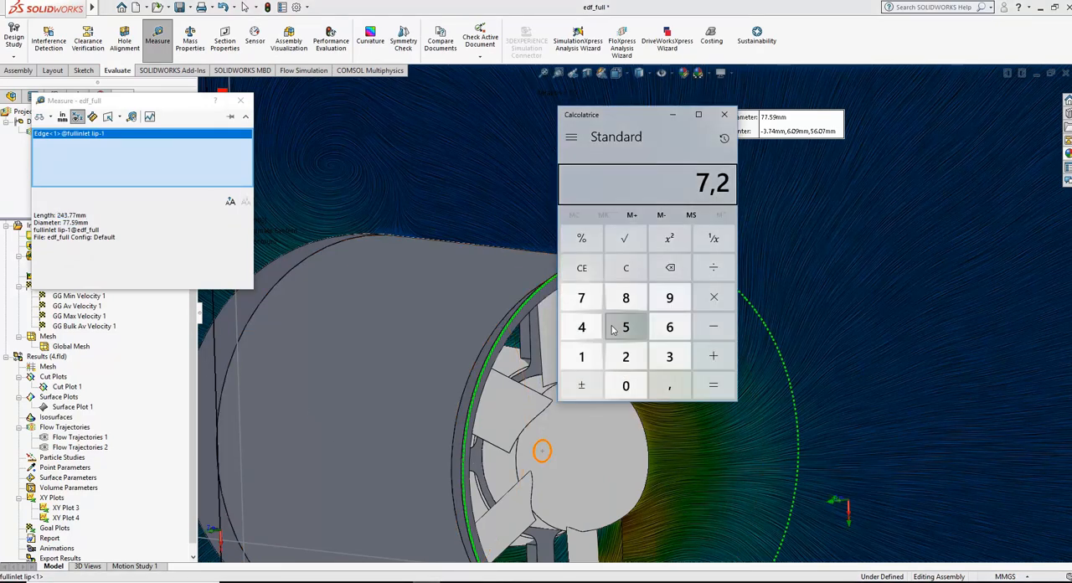
type("68")
key("Delete")
type("77,6")
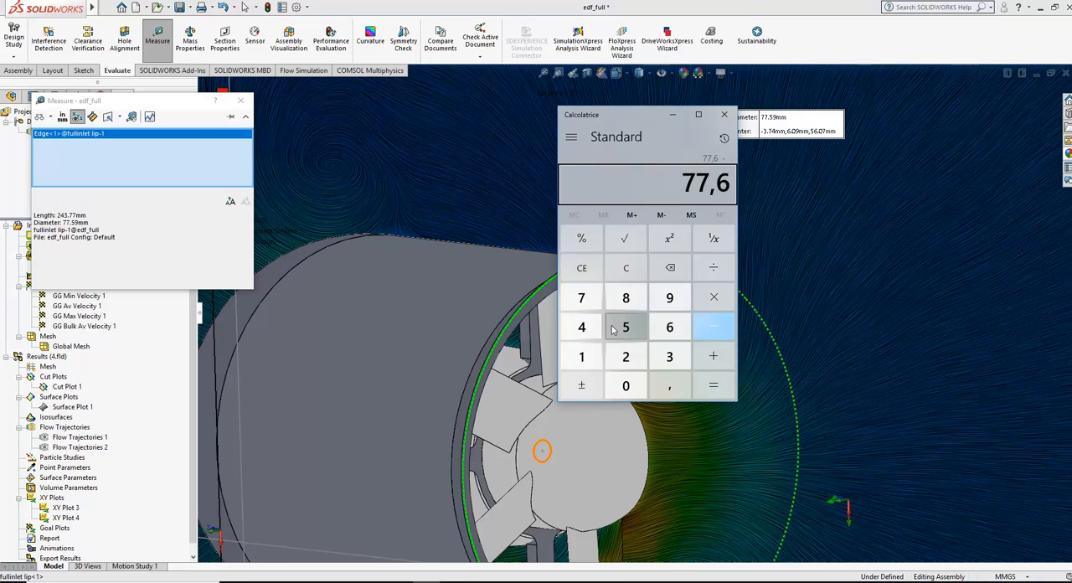
key("Return")
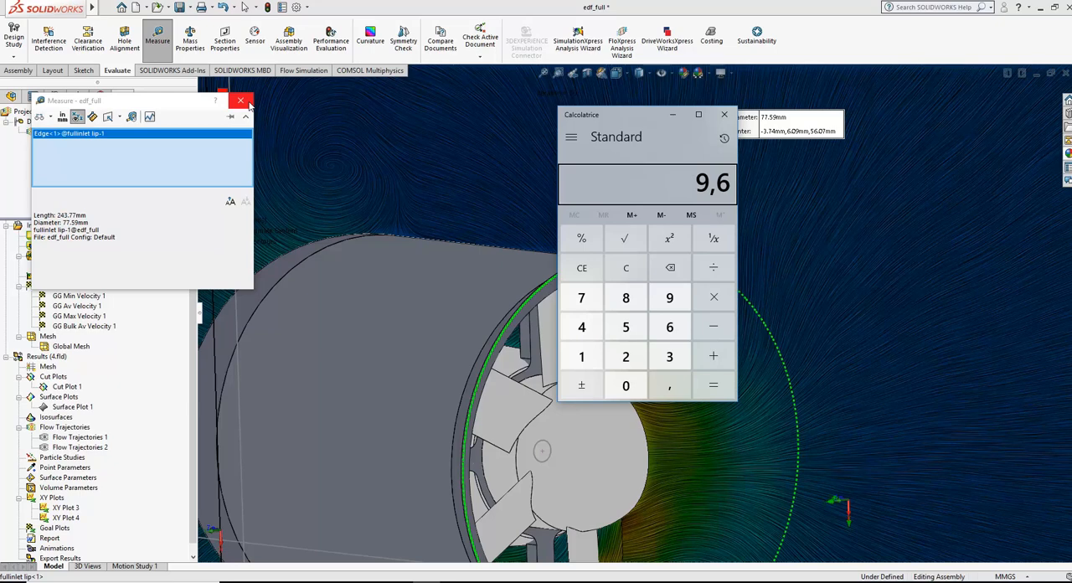
type("60")
key("Return")
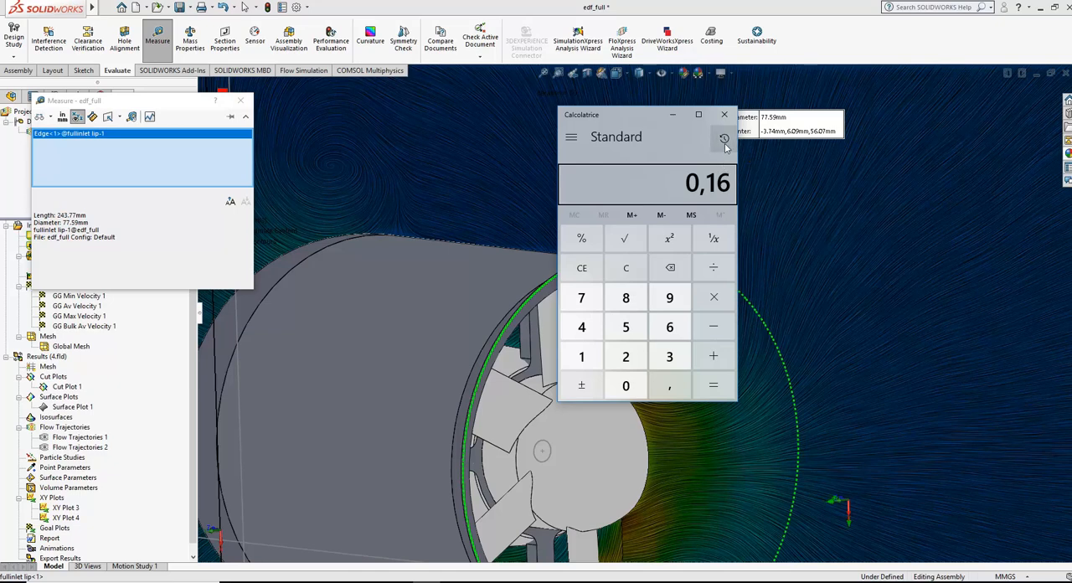
left_click(725, 114)
left_click(240, 101)
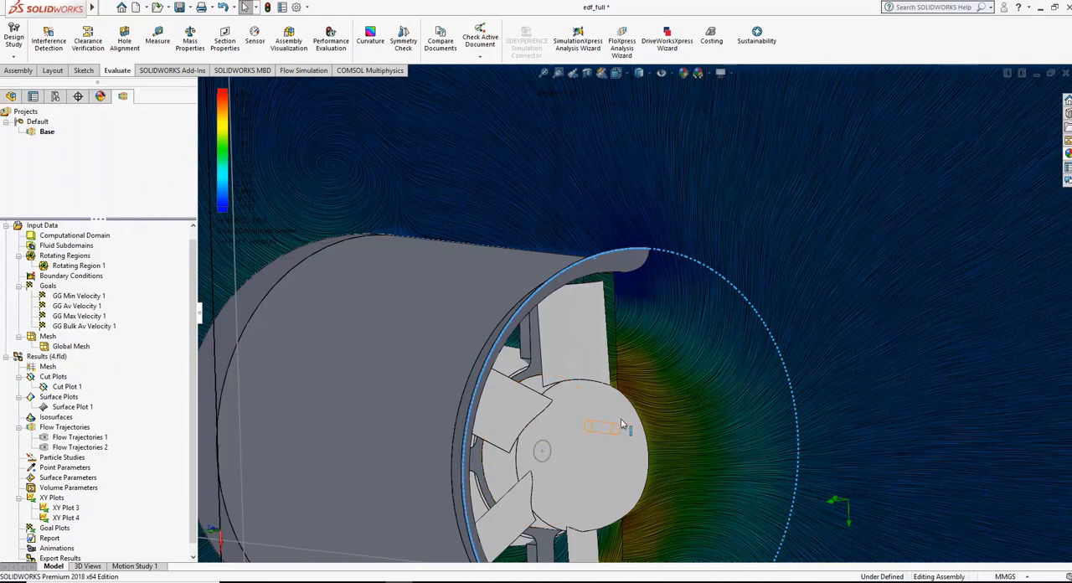
Step: Run the Base project's Flow Simulation calculation with the inlet lip included
middle_click_drag(630, 425, 696, 402)
key("f")
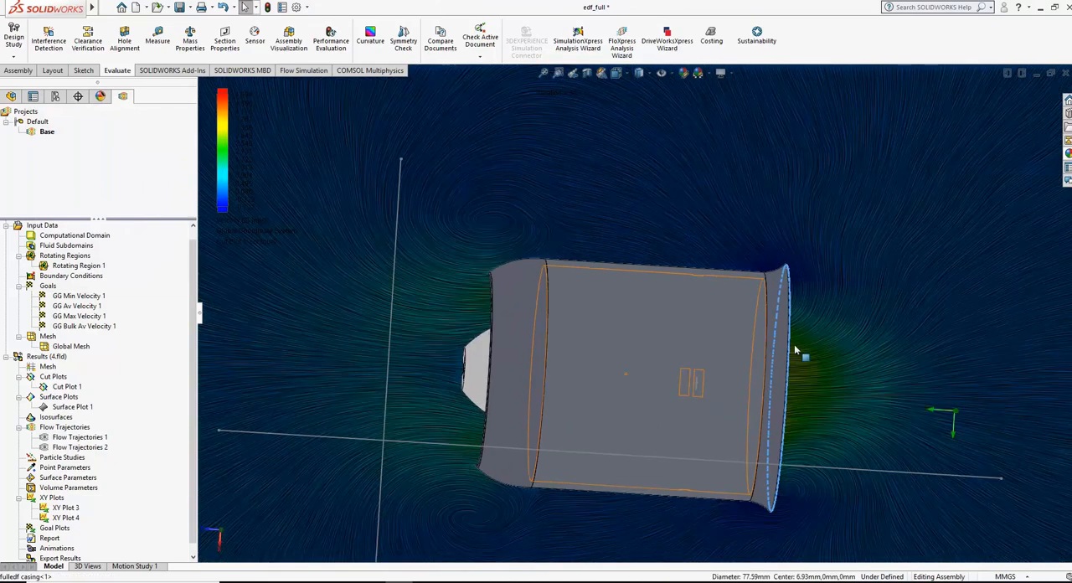
middle_click_drag(512, 299, 736, 348)
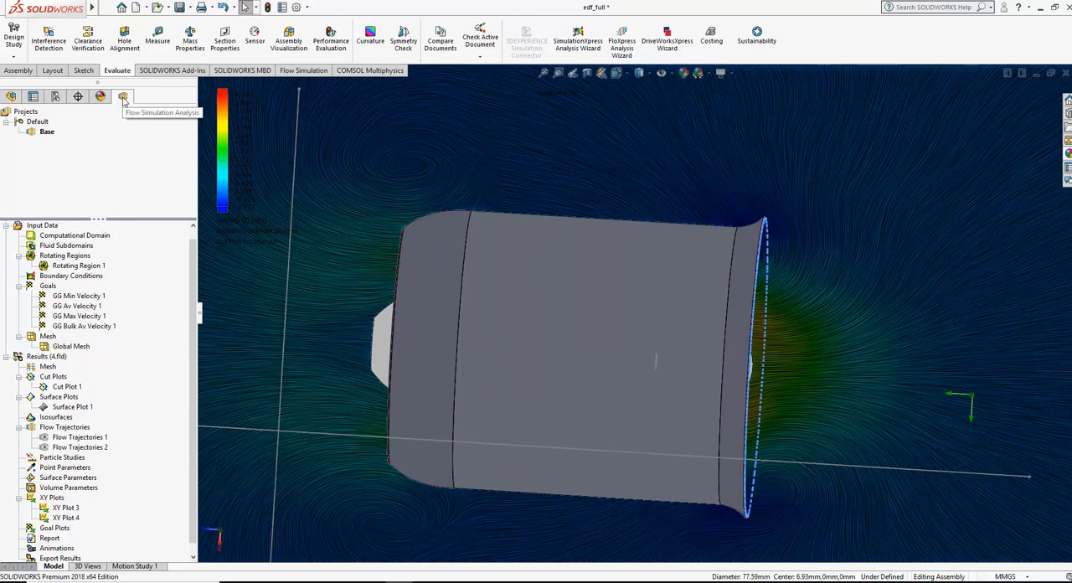
left_click(302, 70)
left_click(182, 39)
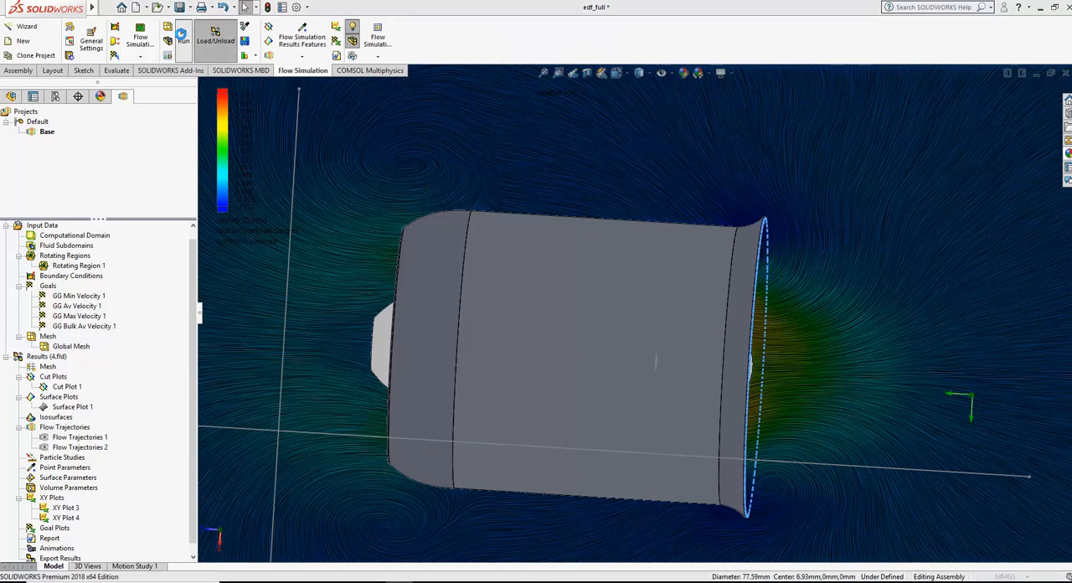
left_click(640, 234)
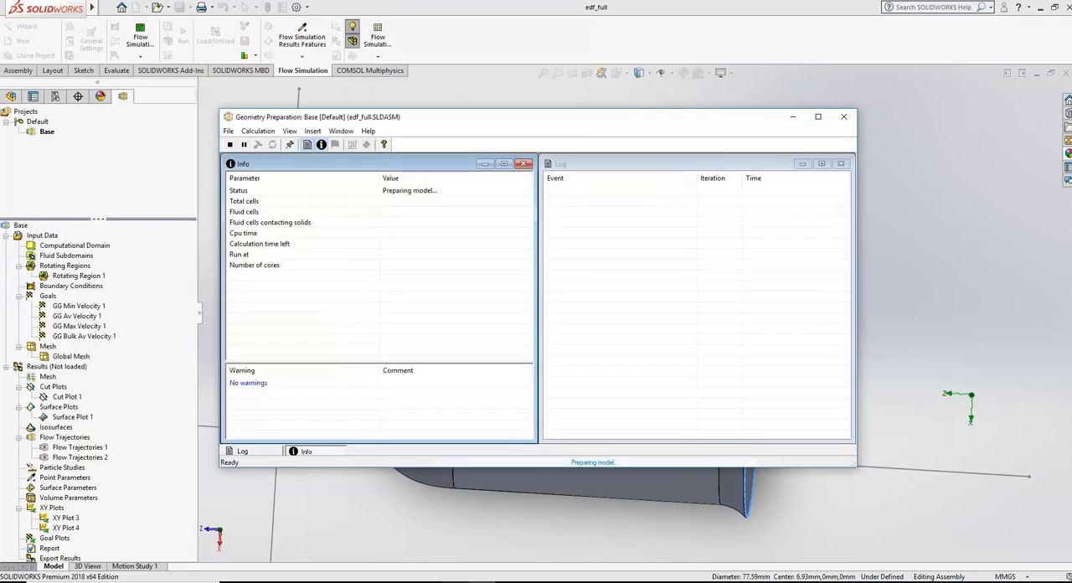
Step: Check the recorded velocities in the Notepad notes, and minimize both the notes and the solver window
key("alt+Tab")
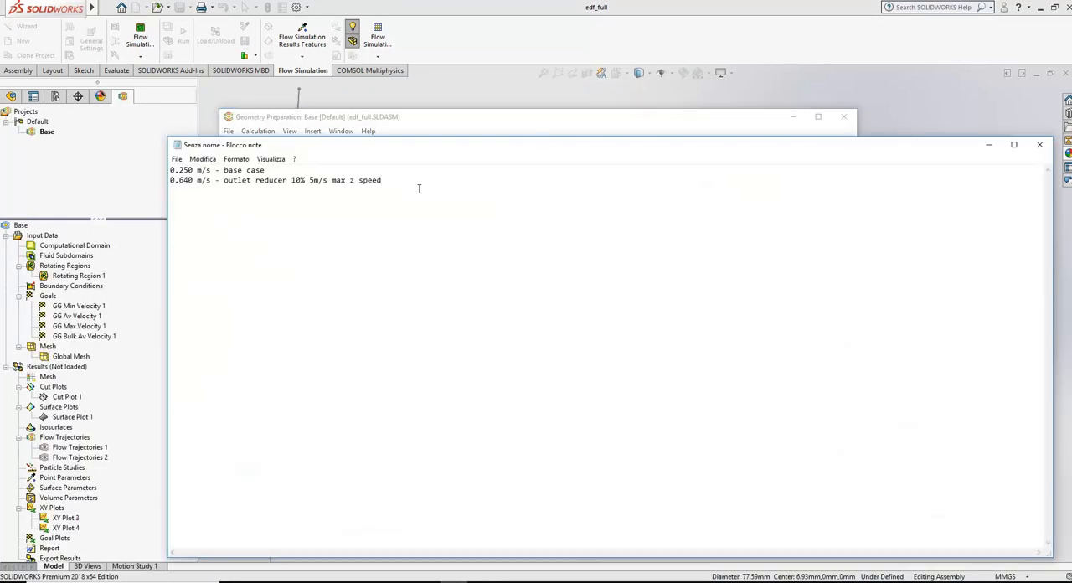
key("alt+Tab")
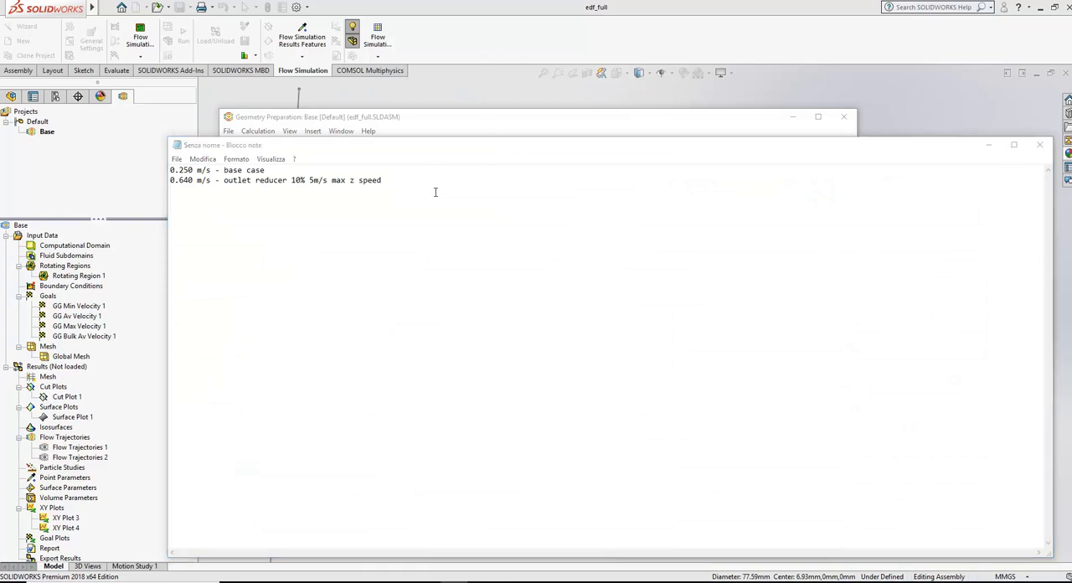
left_click(466, 131)
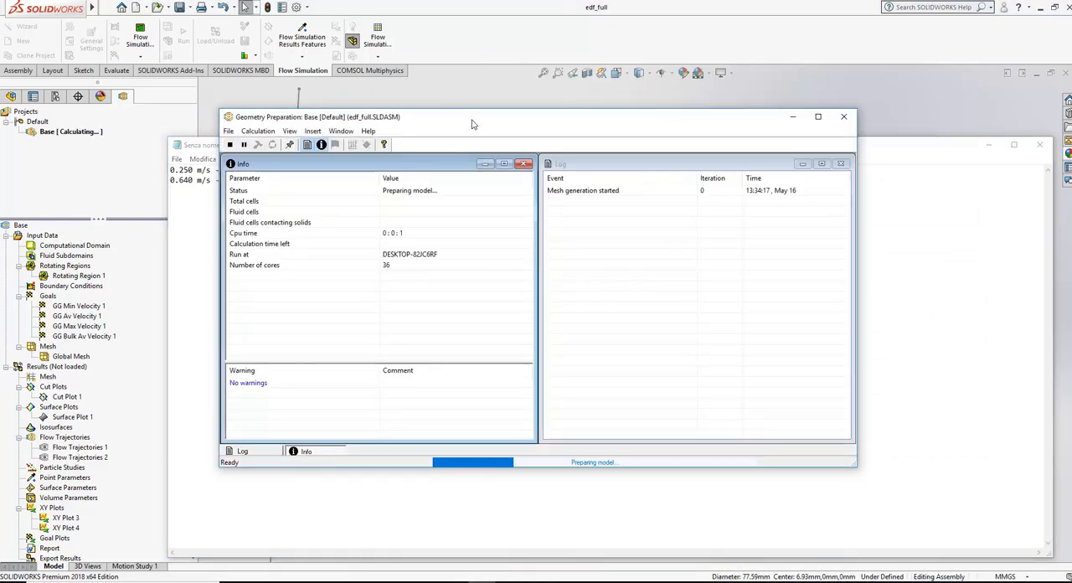
left_click(989, 145)
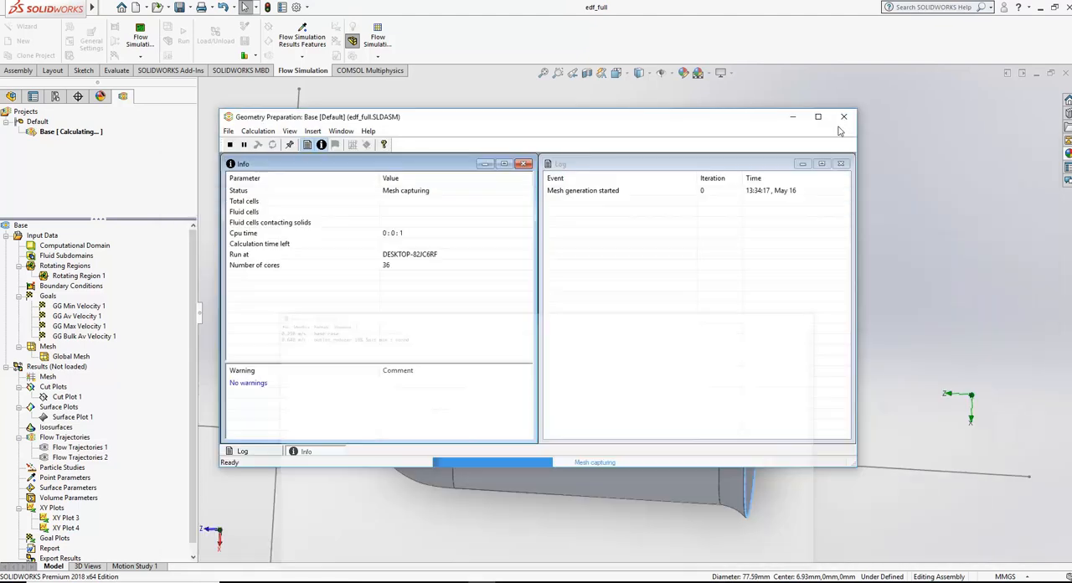
left_click(795, 120)
Step: Examine the ducted fan's inlet lip, casing struts, motor and outlet reducer from several angles while the calculation runs
middle_click_drag(661, 323, 639, 336)
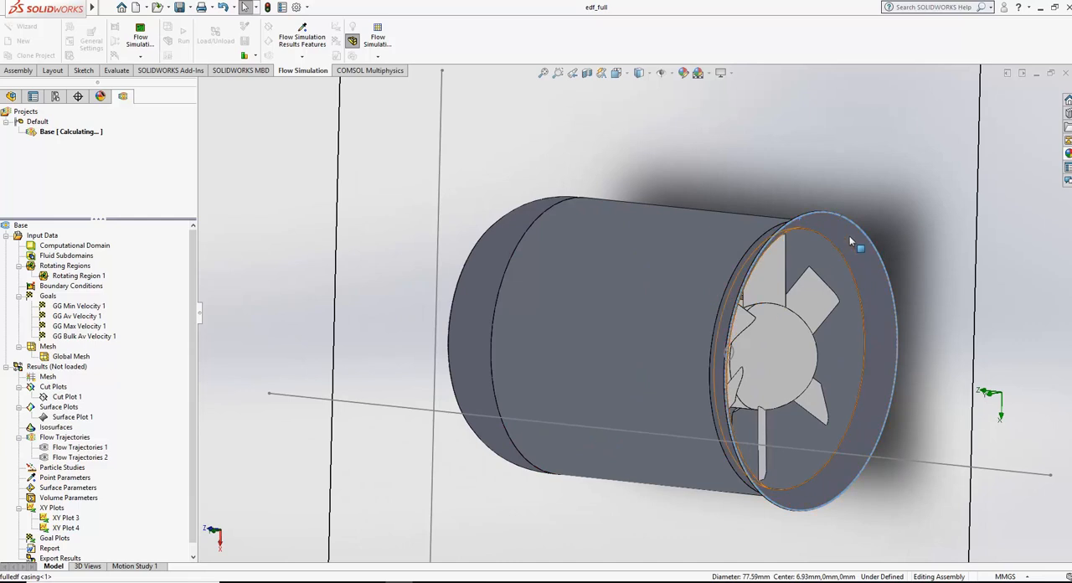
middle_click_drag(579, 264, 616, 322)
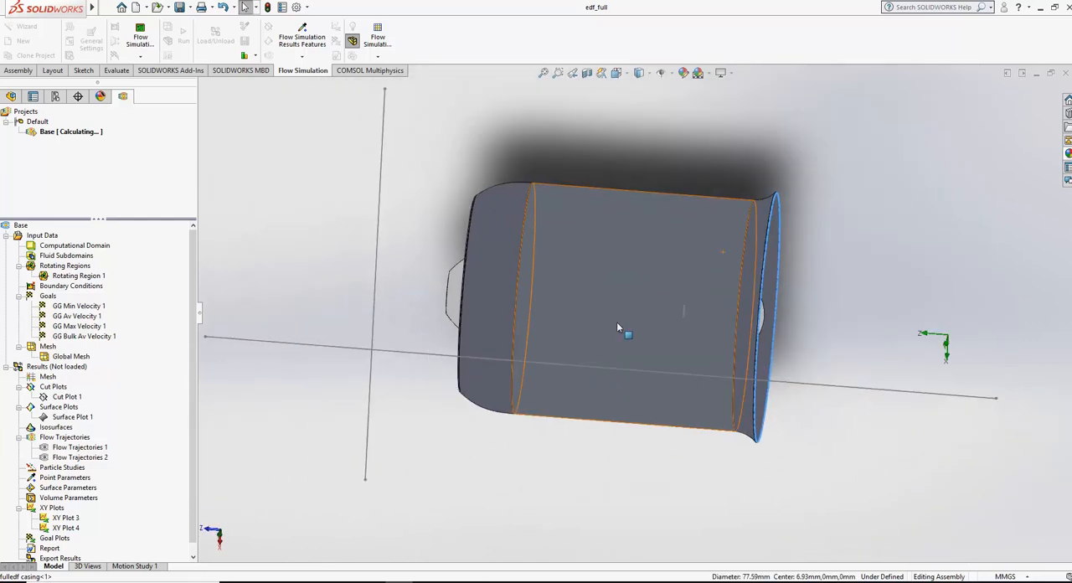
middle_click_drag(624, 201, 648, 286)
scroll(648, 286, "down", 3)
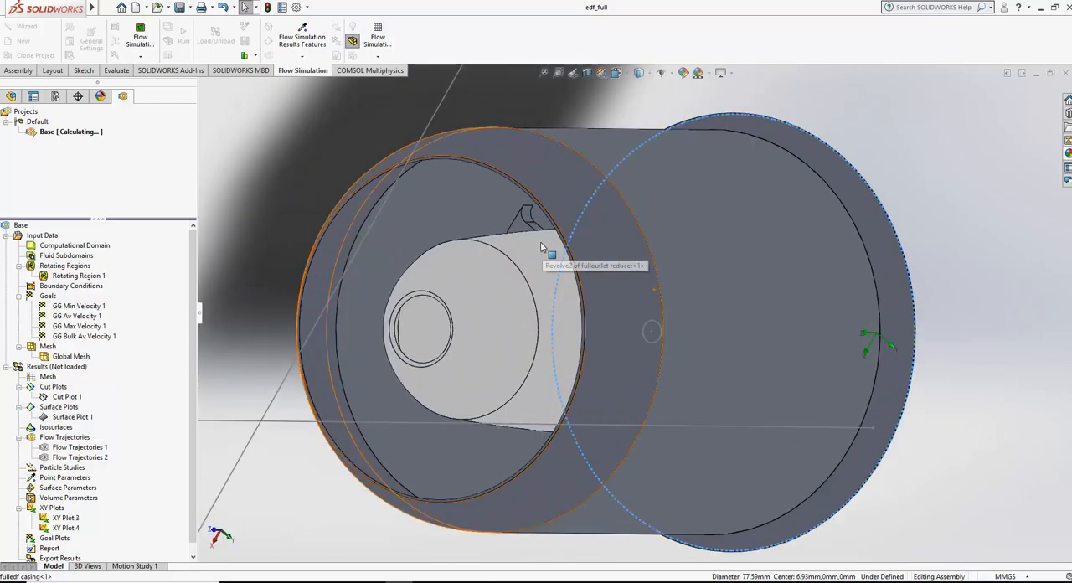
middle_click_drag(542, 247, 564, 256)
scroll(455, 238, "down", 3)
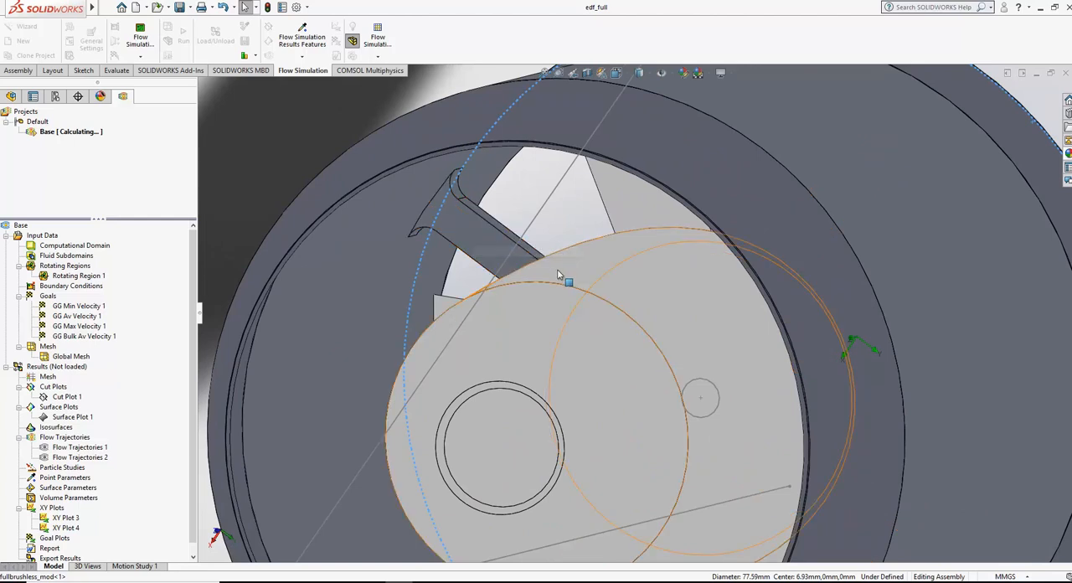
scroll(567, 256, "up", 3)
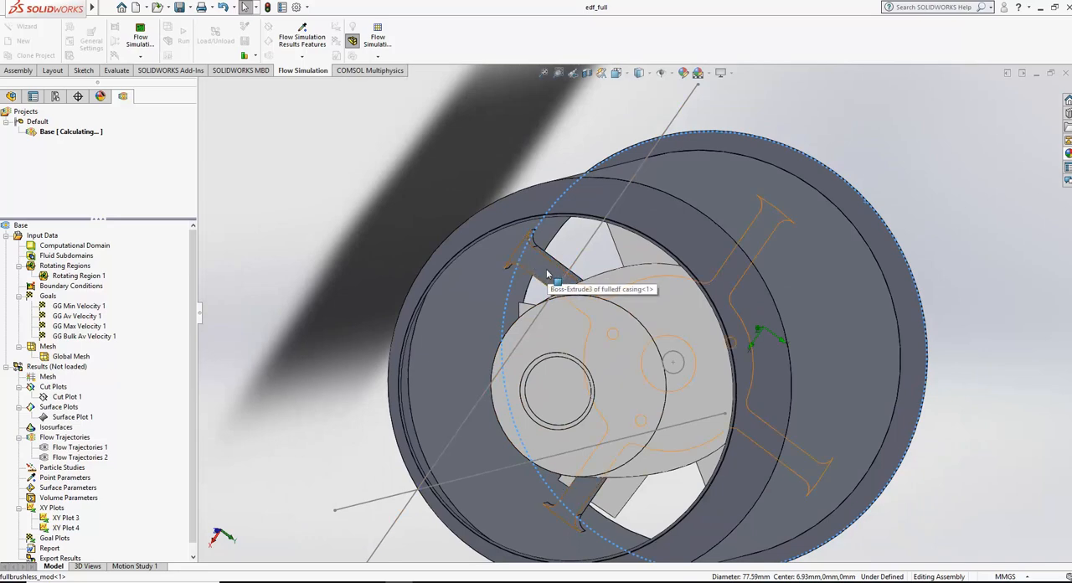
middle_click_drag(802, 252, 603, 289)
scroll(769, 317, "up", 4)
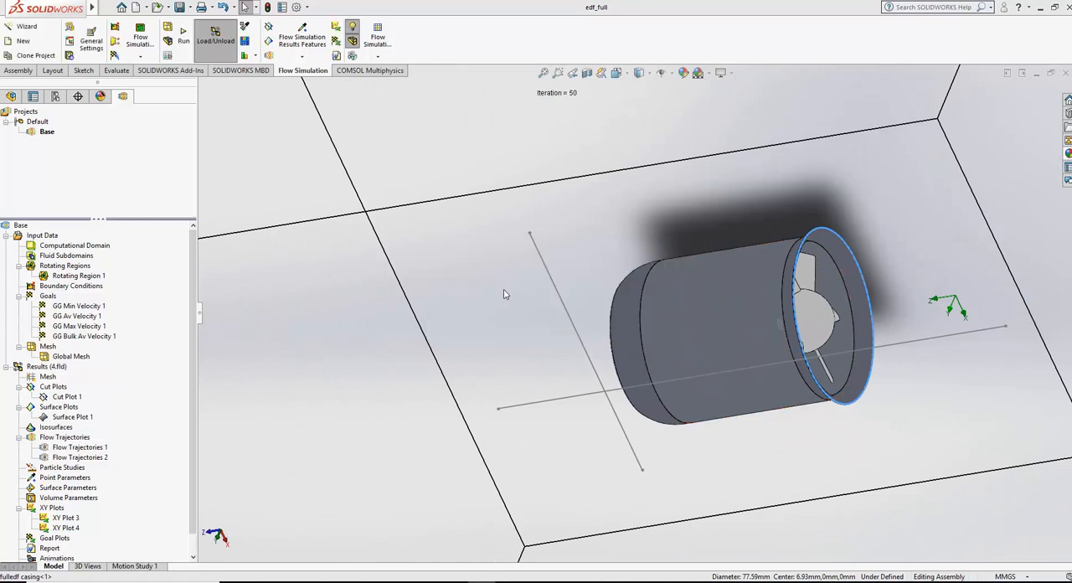
Step: Show Cut Plot 1 with the results of the inlet lip calculation
right_click(69, 397)
left_click(98, 421)
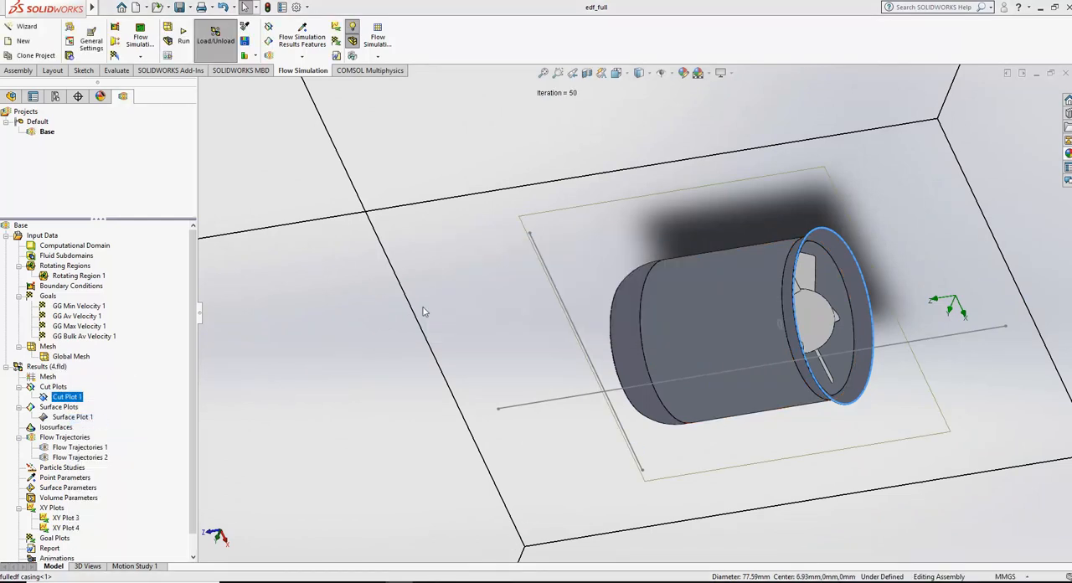
Step: View the fan from the side and reset Cut Plot 1's colour scale to the plot minimum and plot maximum
left_click(617, 74)
left_click(418, 404)
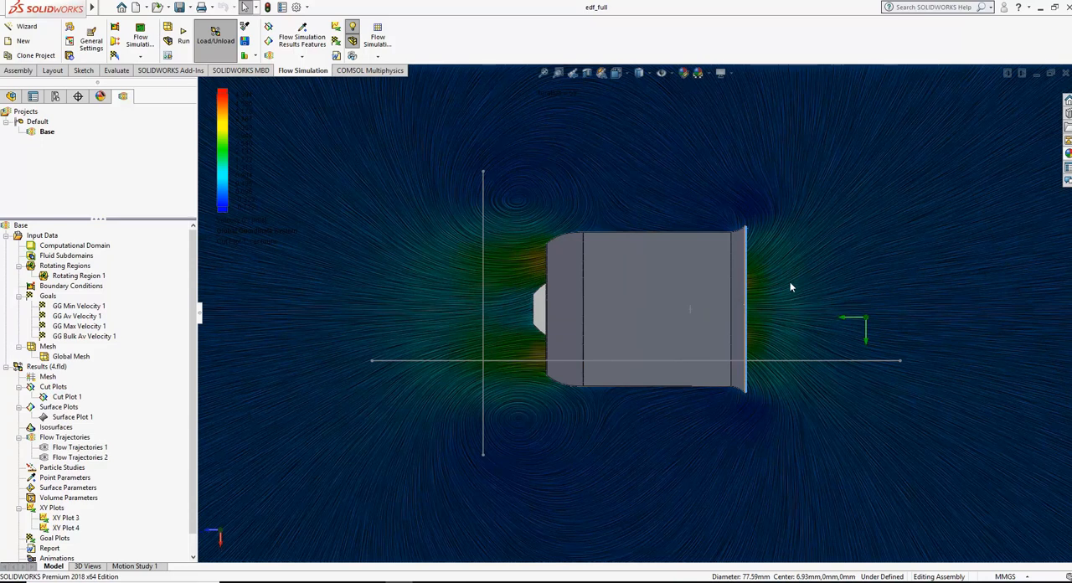
left_click(236, 208)
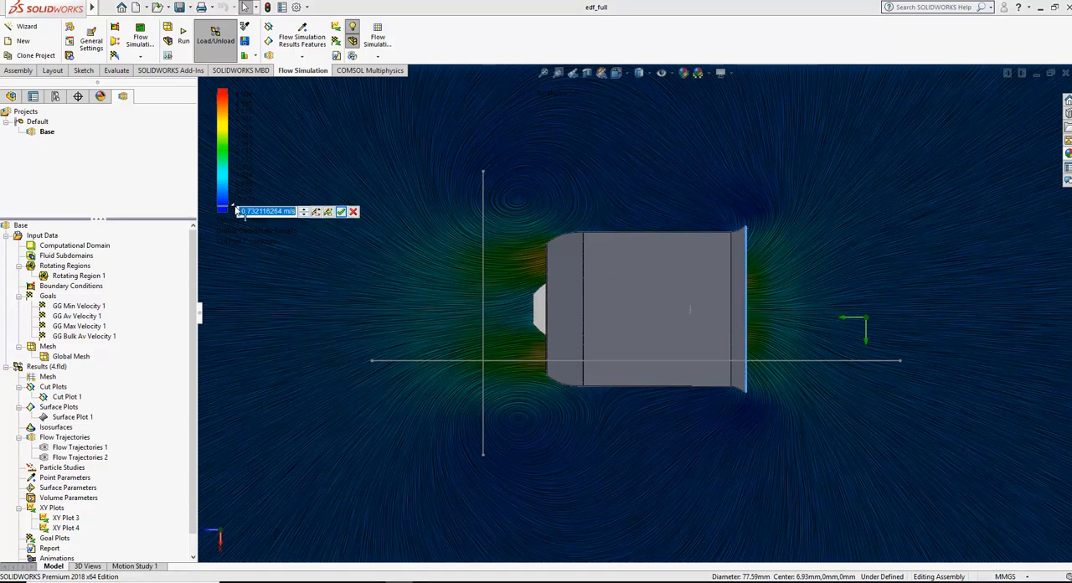
left_click(329, 213)
left_click(341, 213)
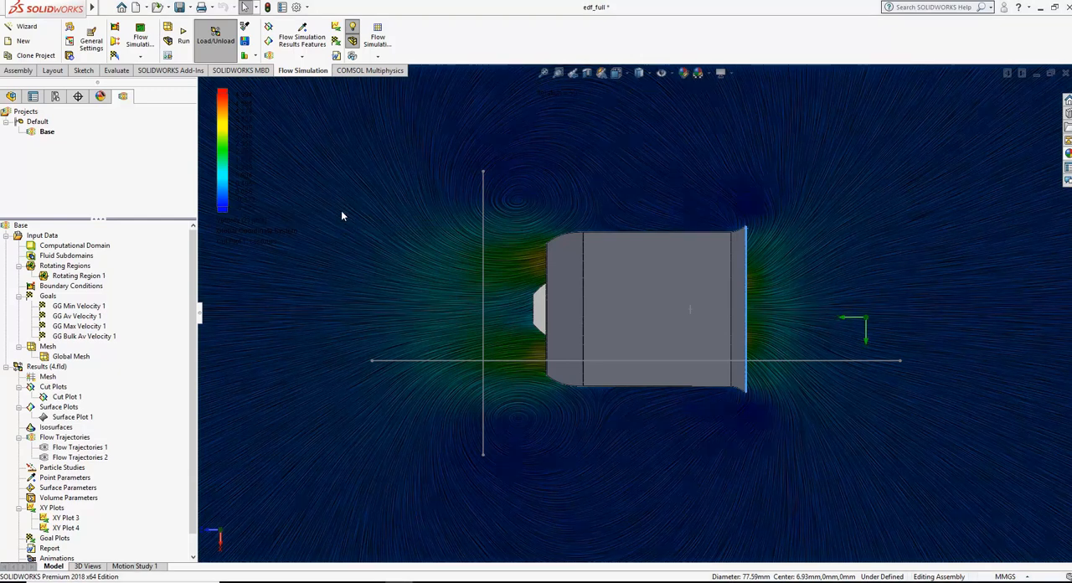
left_click(237, 97)
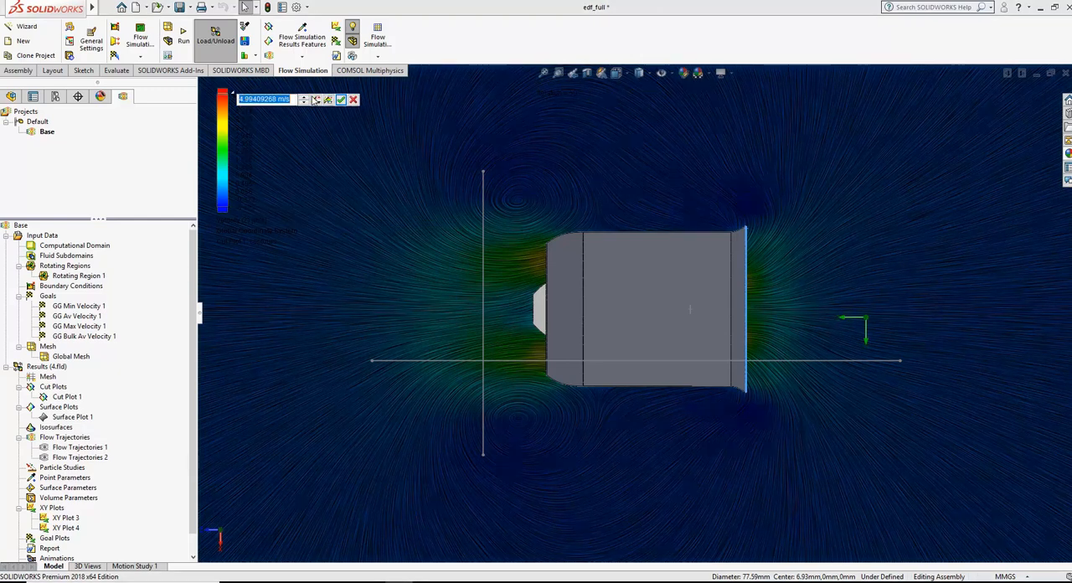
left_click(329, 100)
left_click(341, 99)
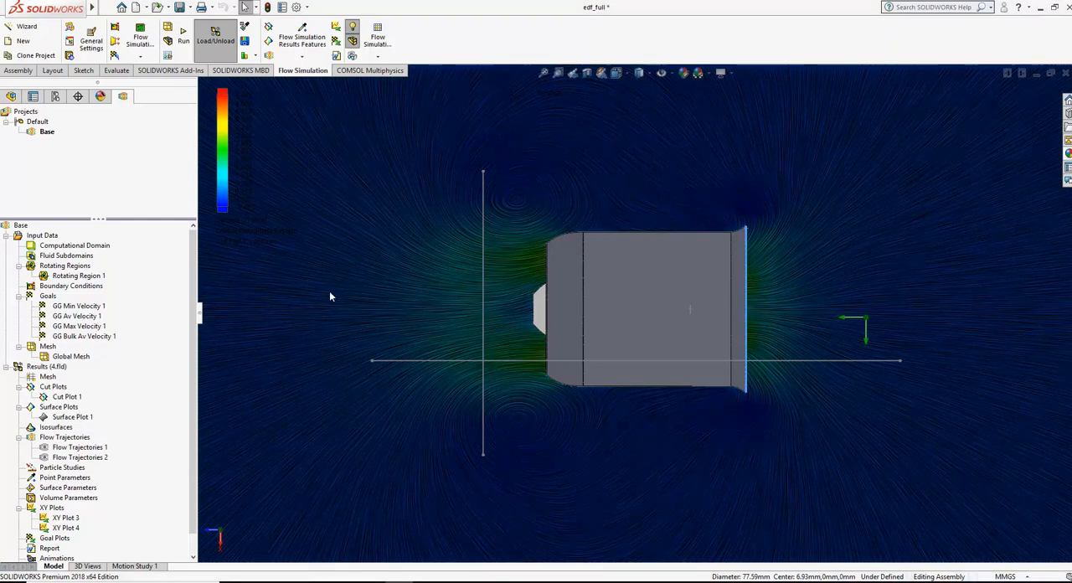
Step: Display the Velocity (Z) graph of XY Plot 3 along the outlet sketch line, fitted to its frame
scroll(118, 444, "down", 1)
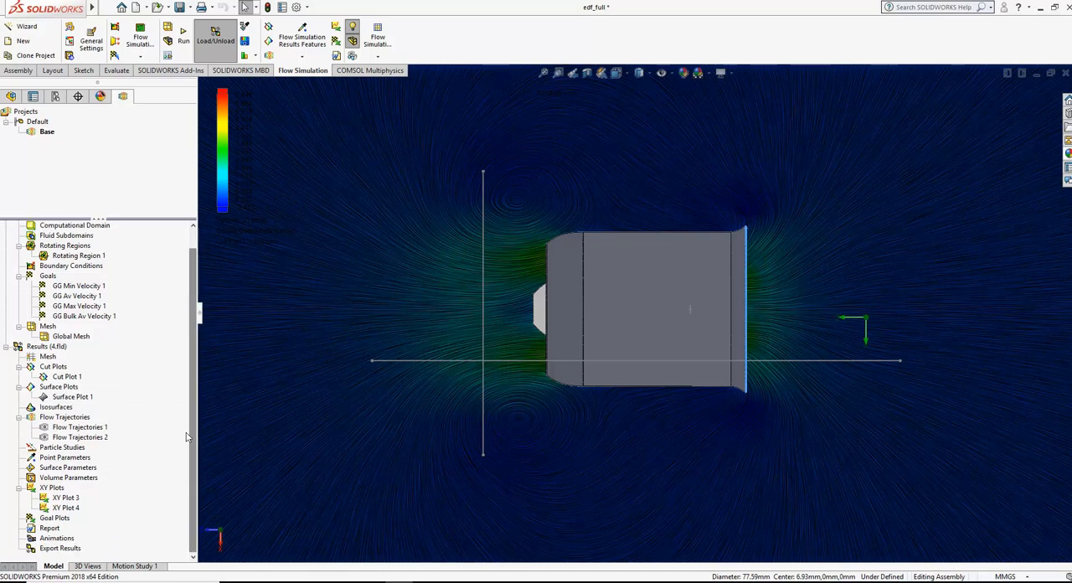
right_click(65, 498)
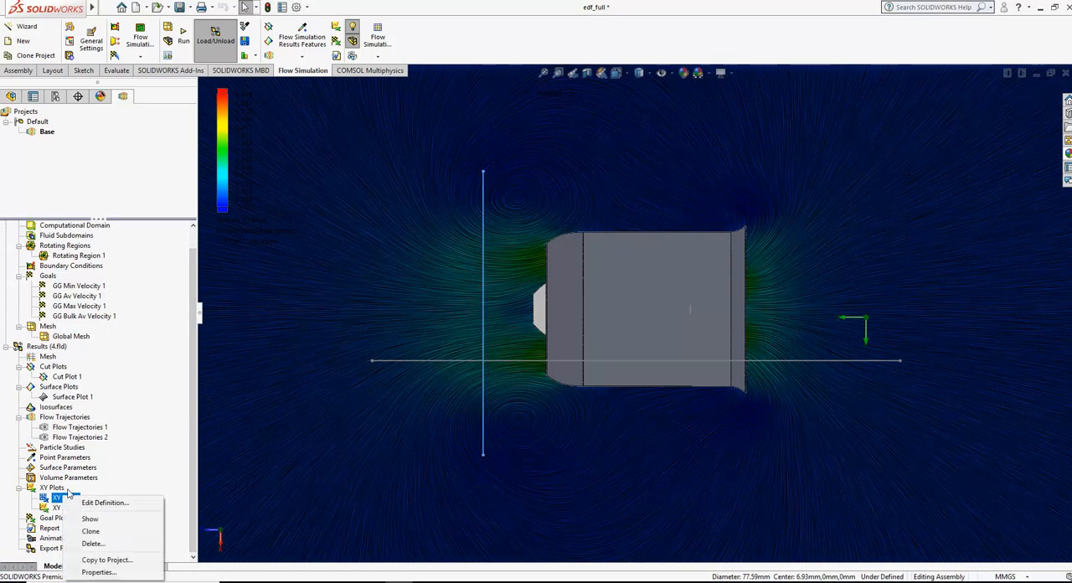
left_click(92, 500)
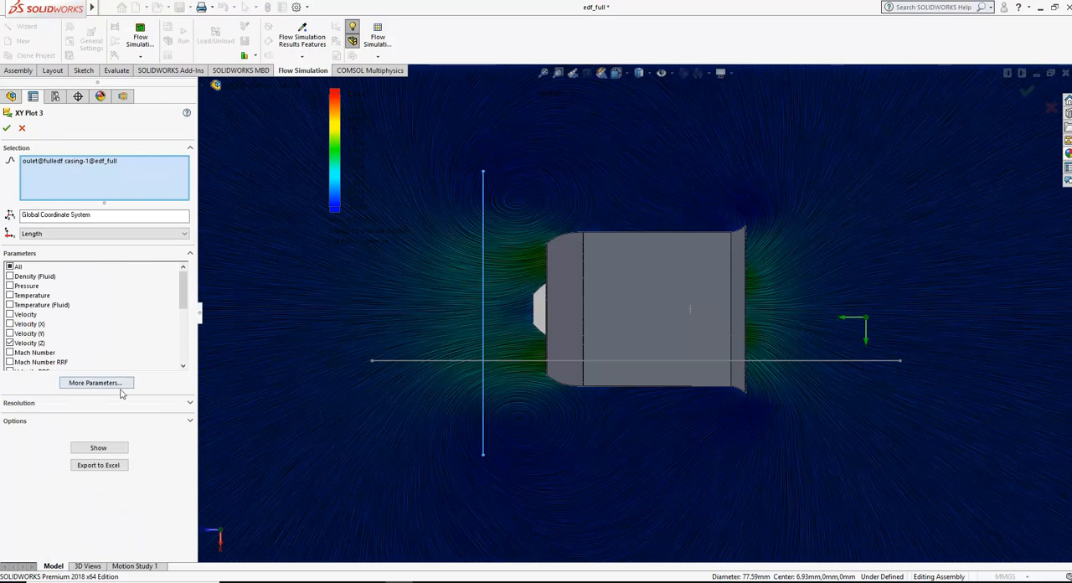
scroll(188, 293, "down", 3)
scroll(188, 293, "up", 3)
left_click(98, 448)
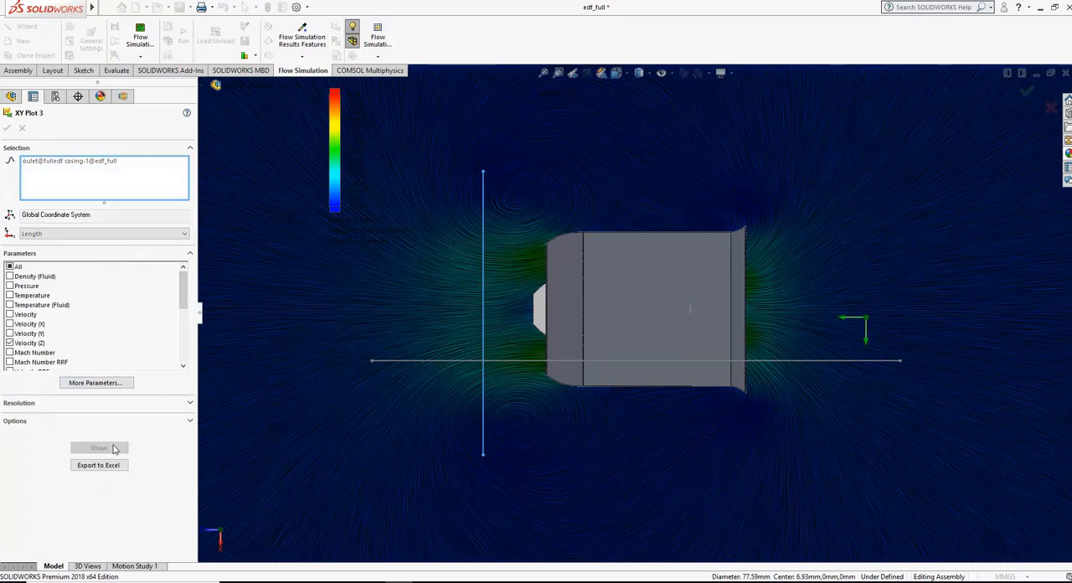
left_click(209, 552)
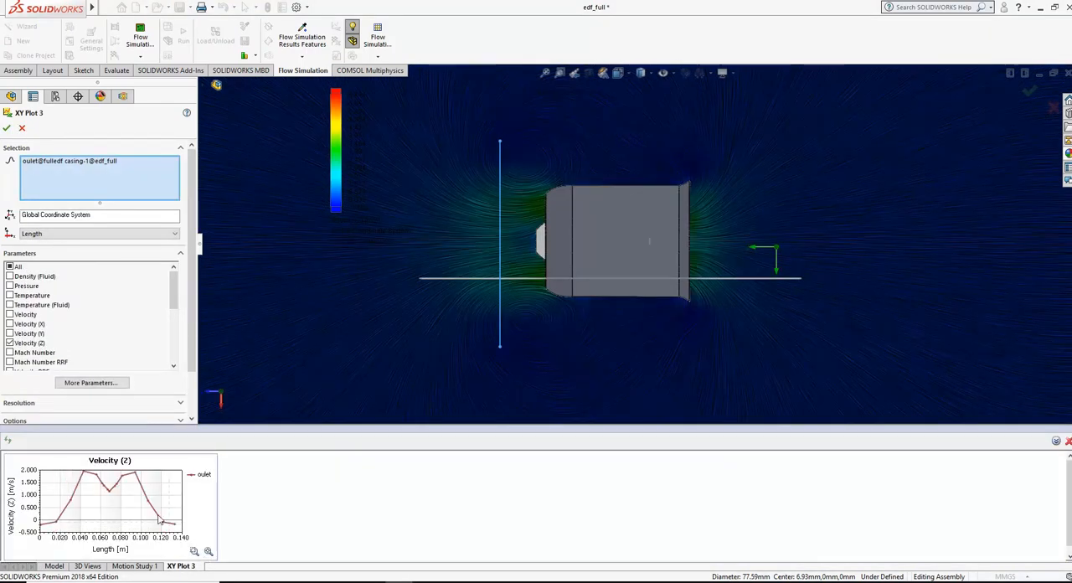
Step: Record "2 m/s - inlet + outlet" in the Notepad notes, and close the XY Plot 3 definition in SOLIDWORKS
key("alt+Tab")
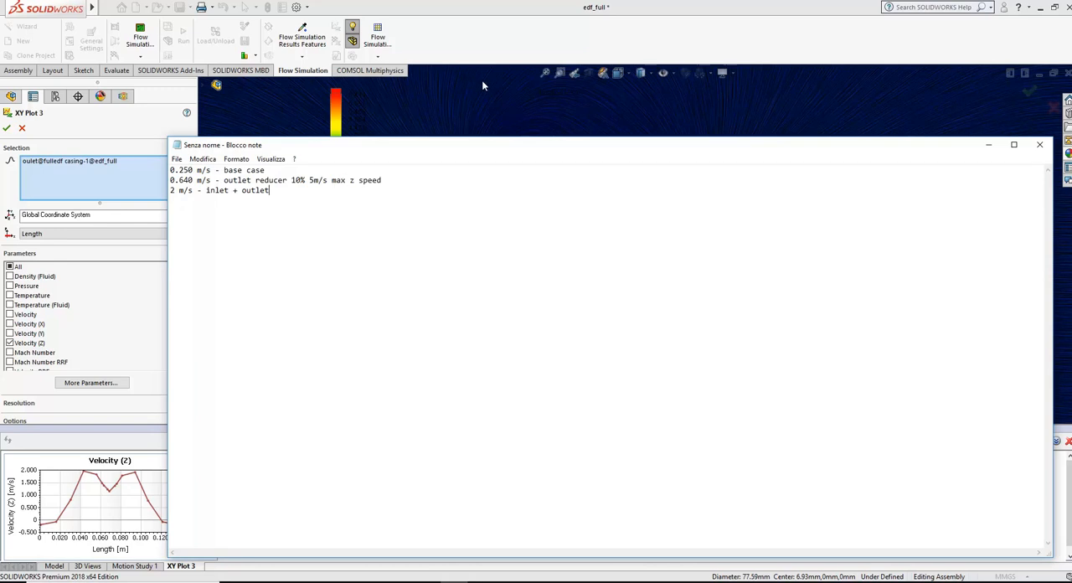
left_click(490, 47)
left_click(22, 129)
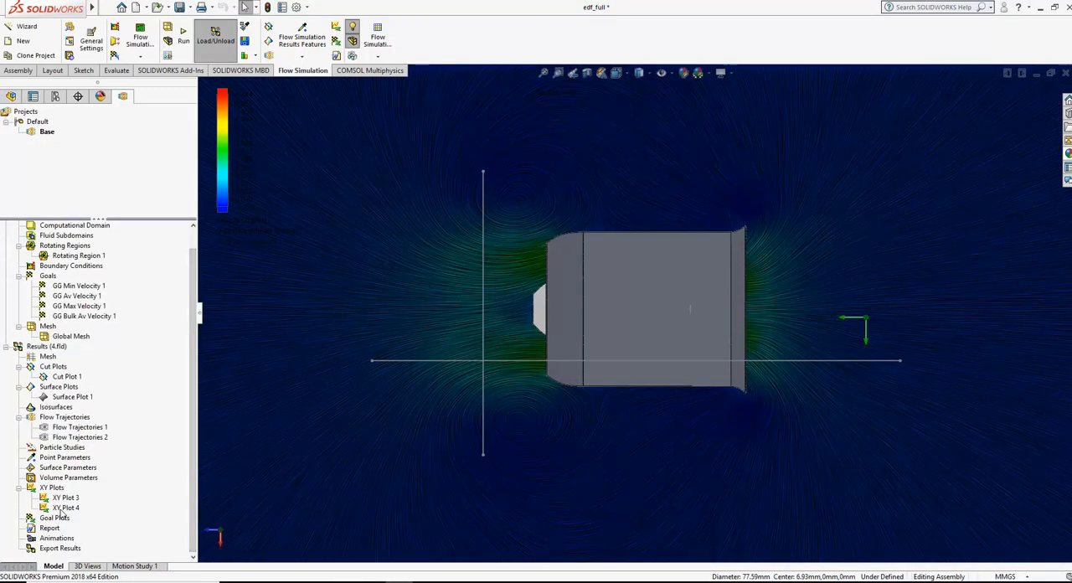
Step: Display the Velocity (Z) graph of XY Plot 4 along the inside sketch line and examine its peak
right_click(62, 508)
left_click(119, 433)
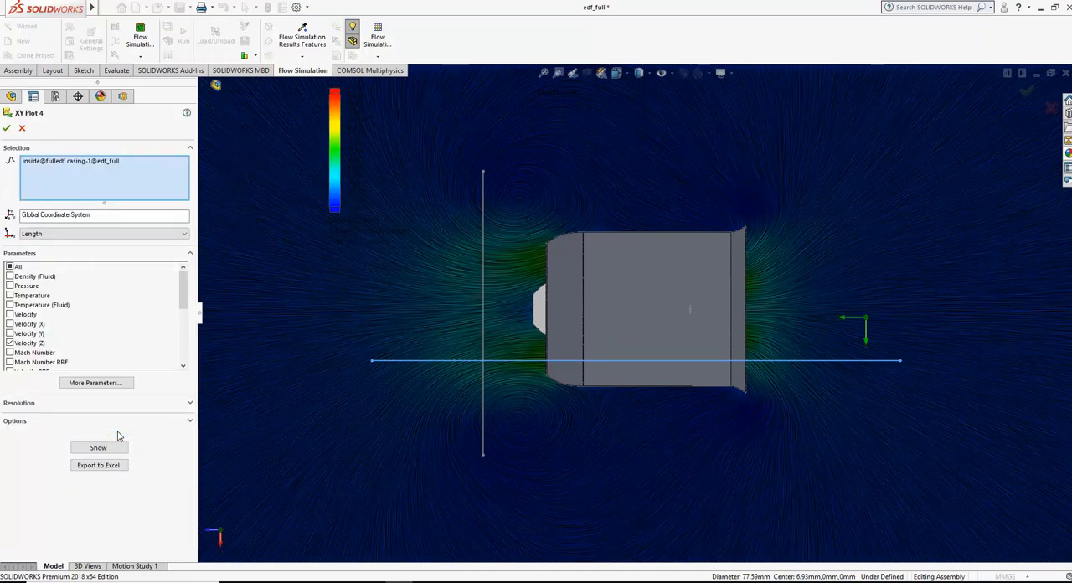
mouse_move(183, 295)
left_mouse_down()
mouse_move(185, 352)
mouse_move(185, 311)
left_mouse_up()
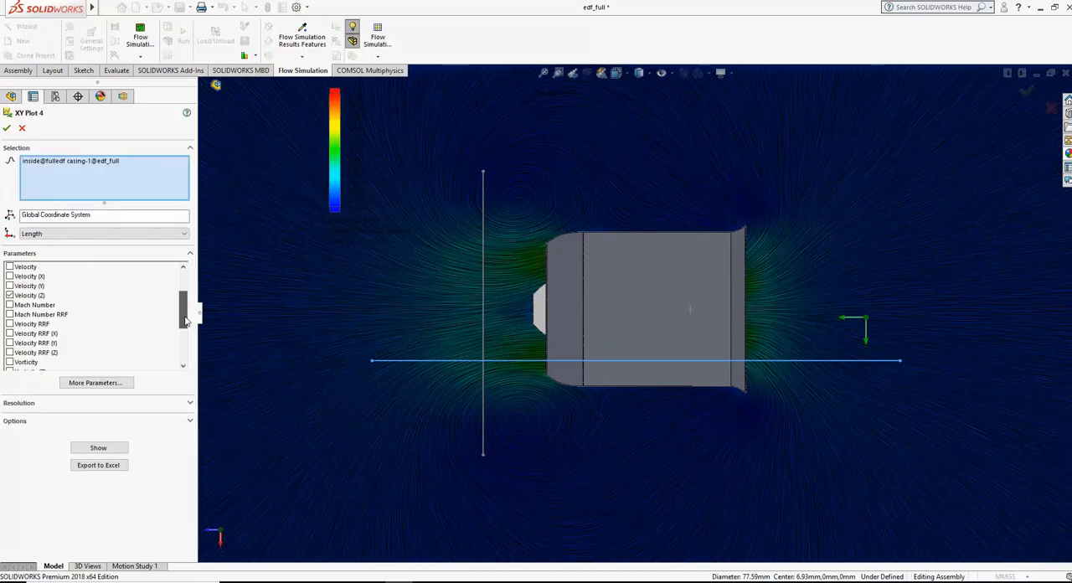
left_click(99, 448)
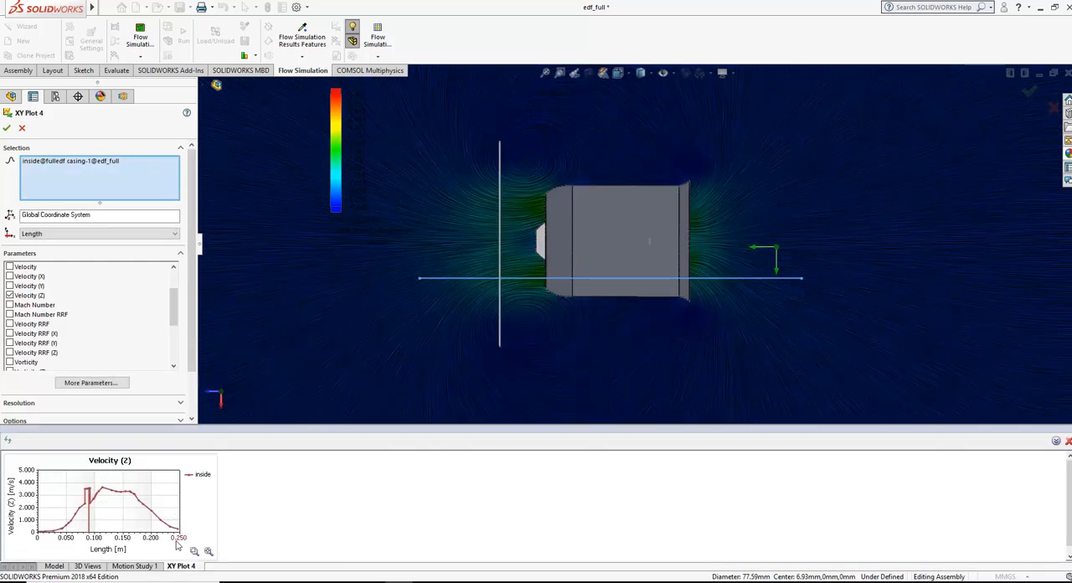
mouse_move(95, 500)
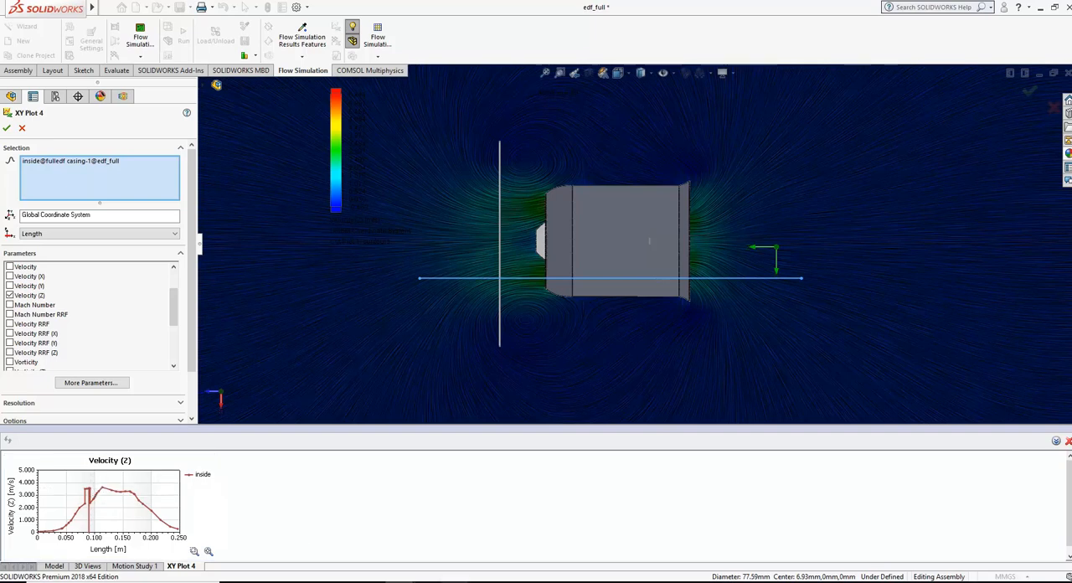
Step: Compare the inside velocity graph with the maximum Z speed in the Notepad notes, fit the graph, and leave XY Plot 4
left_click(455, 582)
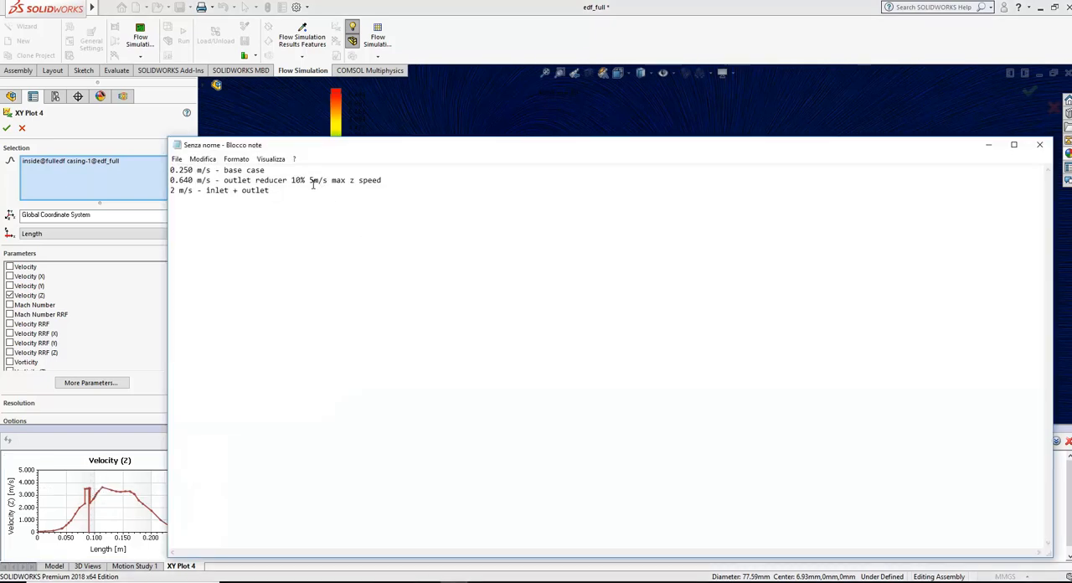
left_click(489, 50)
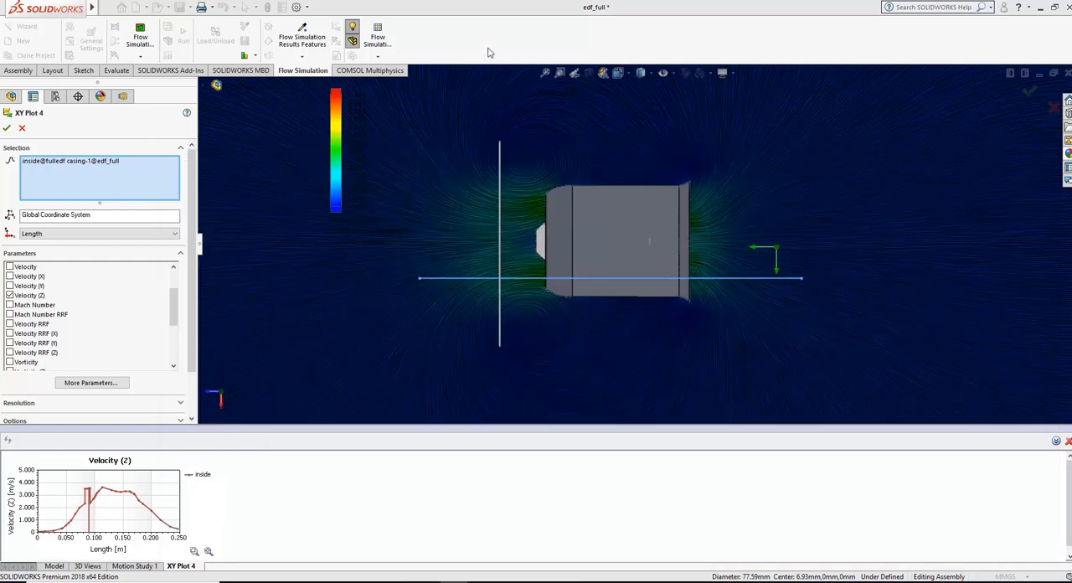
left_click(208, 552)
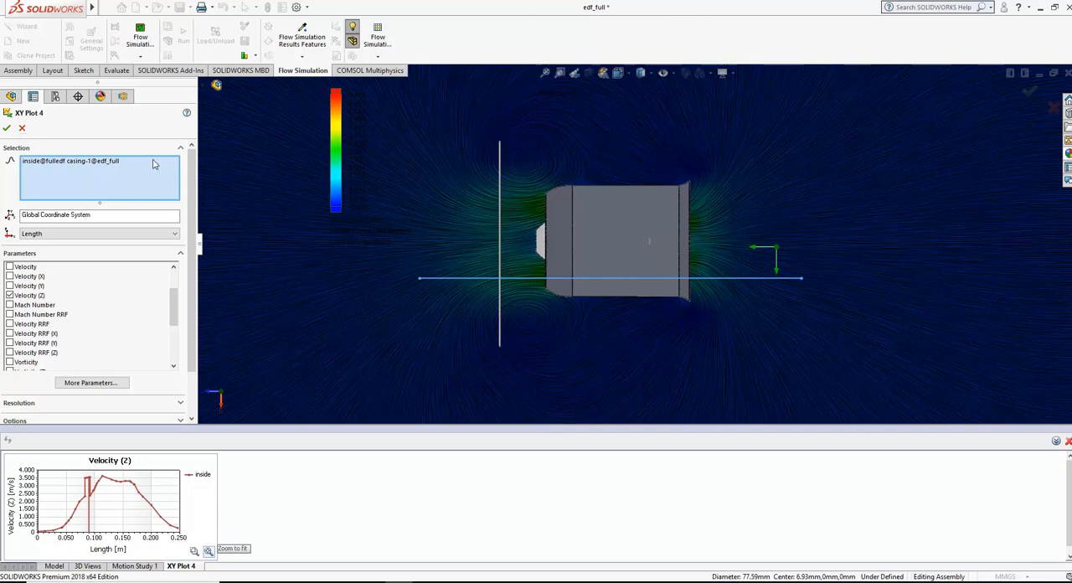
left_click(22, 128)
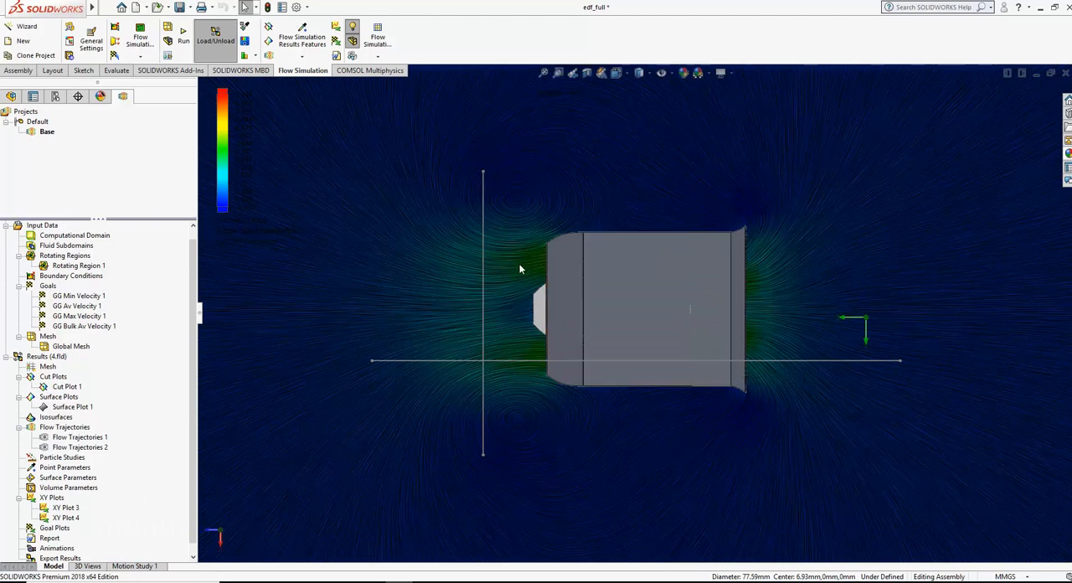
Step: Suppress the fulloutlet reducer component in the edf_full assembly, leaving the inlet lip in place
left_click(11, 97)
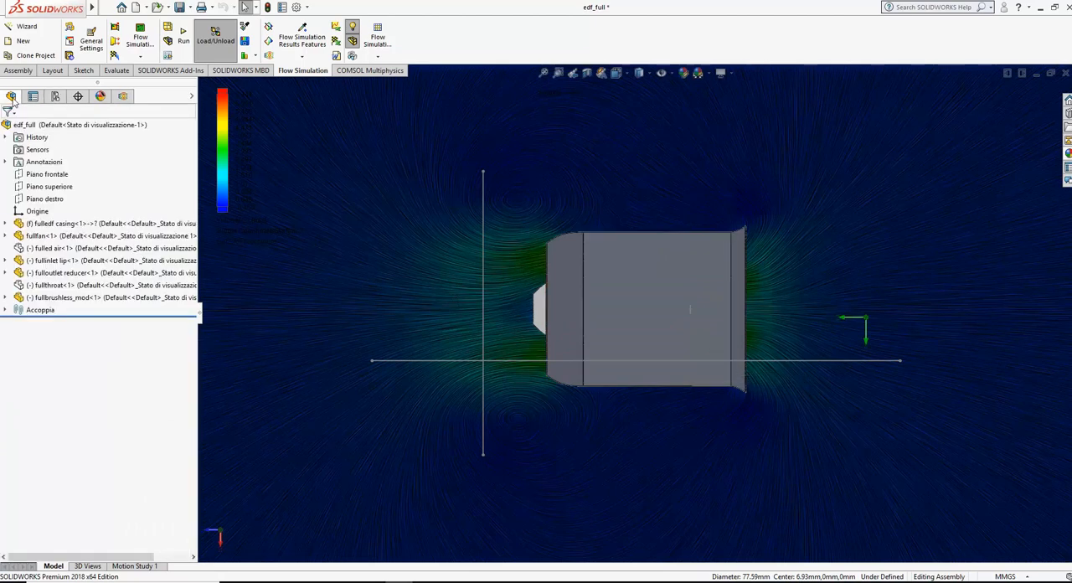
right_click(91, 261)
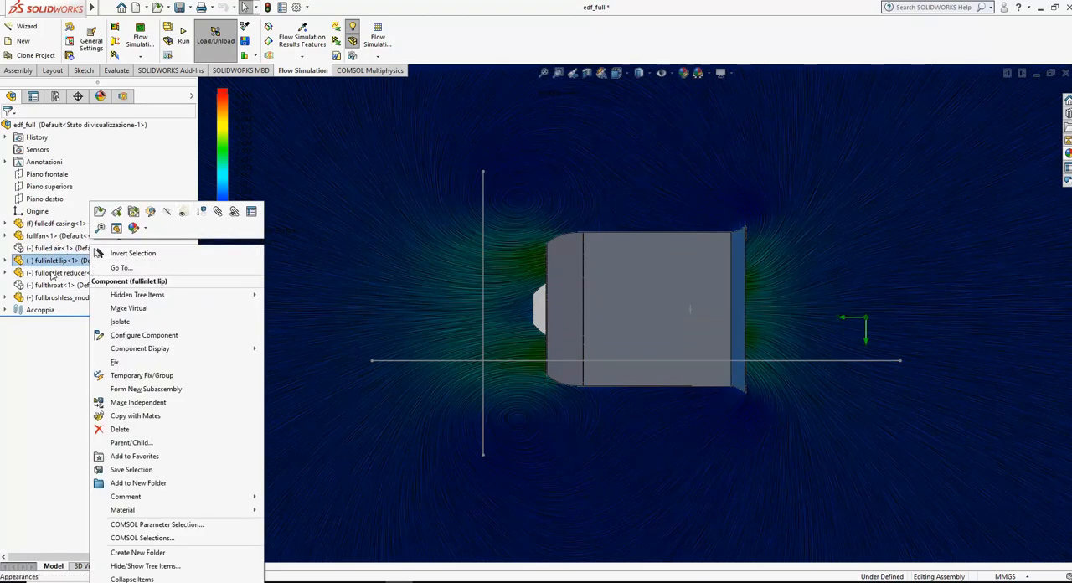
left_click(67, 274)
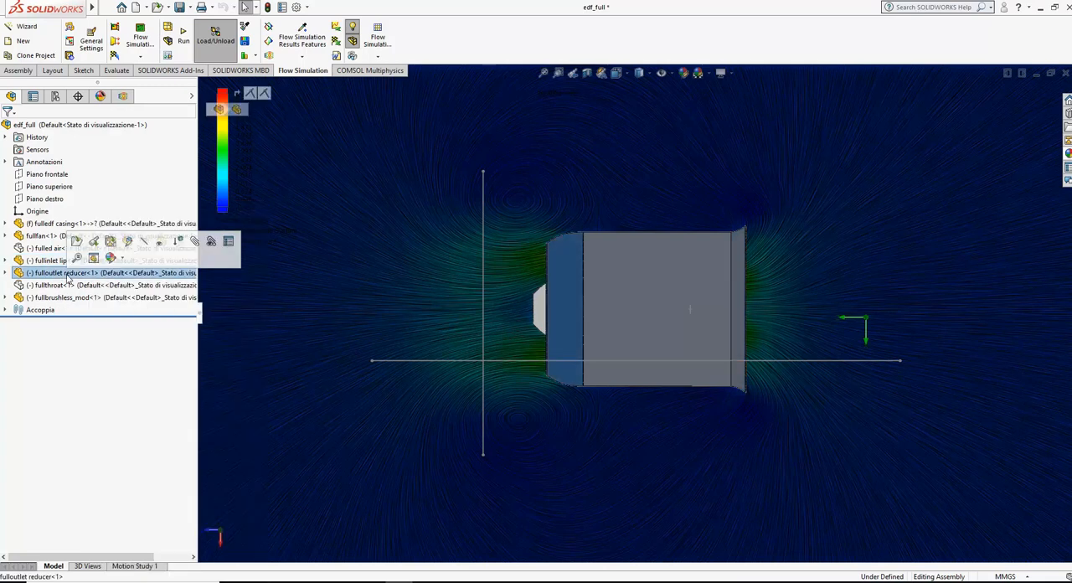
right_click(67, 275)
left_click(144, 216)
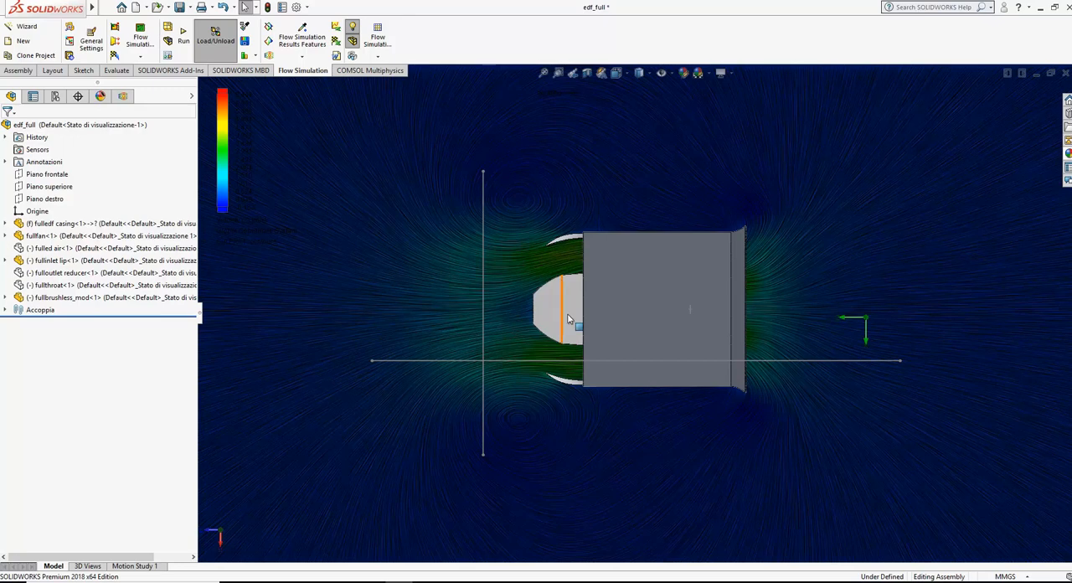
scroll(567, 318, "down", 3)
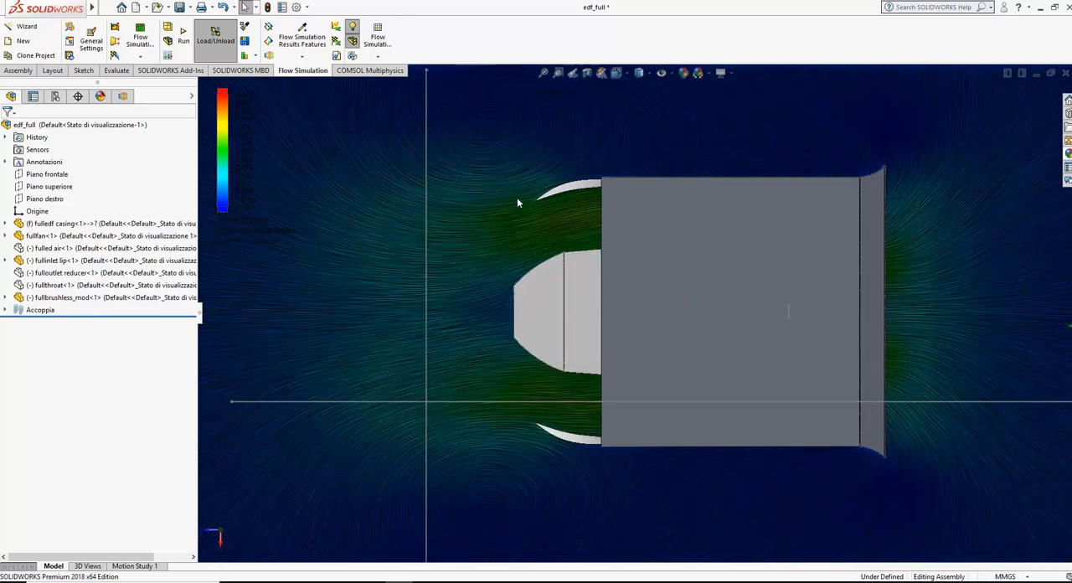
Step: Exclude fulloutlet reducer-1 from the Base project's flow analysis in Component Control
left_click(123, 97)
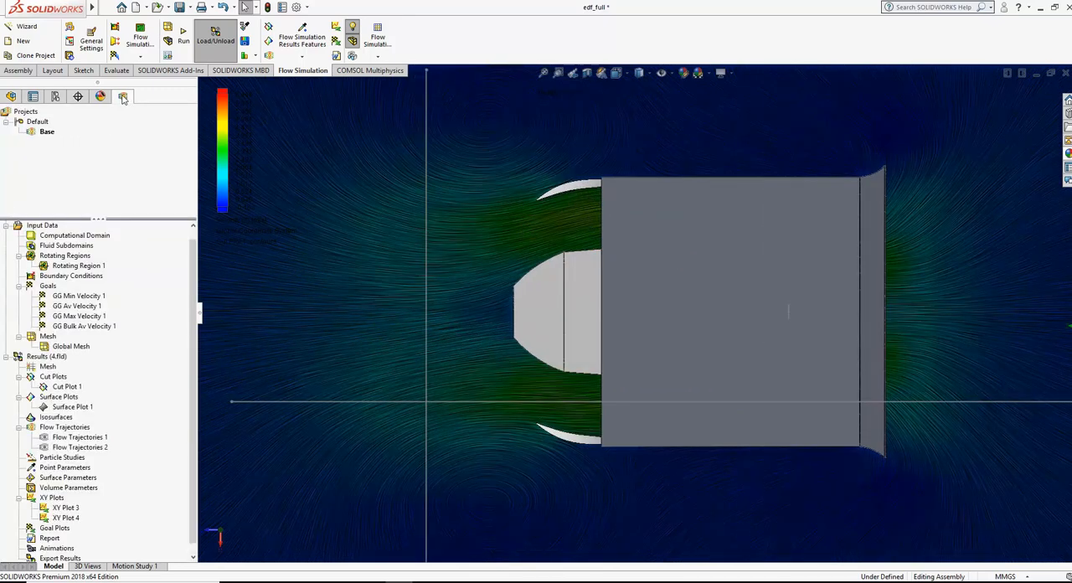
right_click(56, 238)
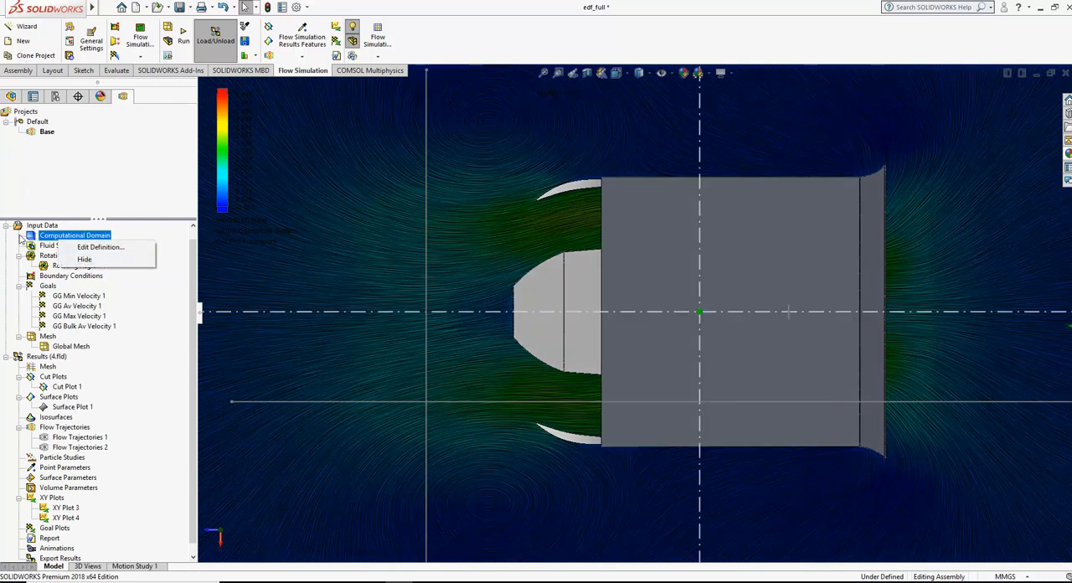
right_click(41, 226)
left_click(84, 257)
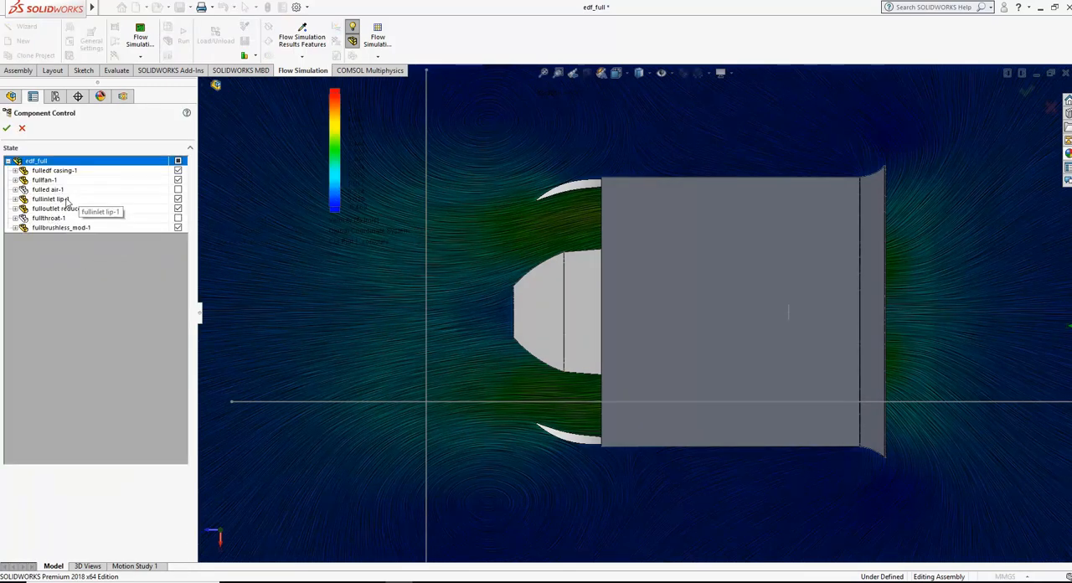
left_click(178, 209)
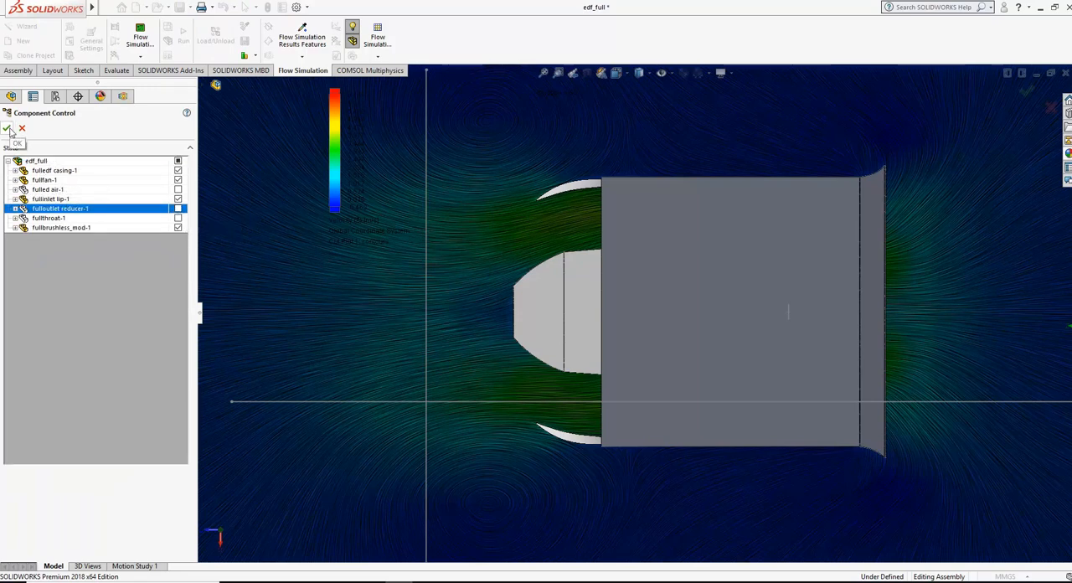
left_click(8, 129)
Step: Run a new calculation of the Base project with only the inlet lip fitted
left_click(207, 42)
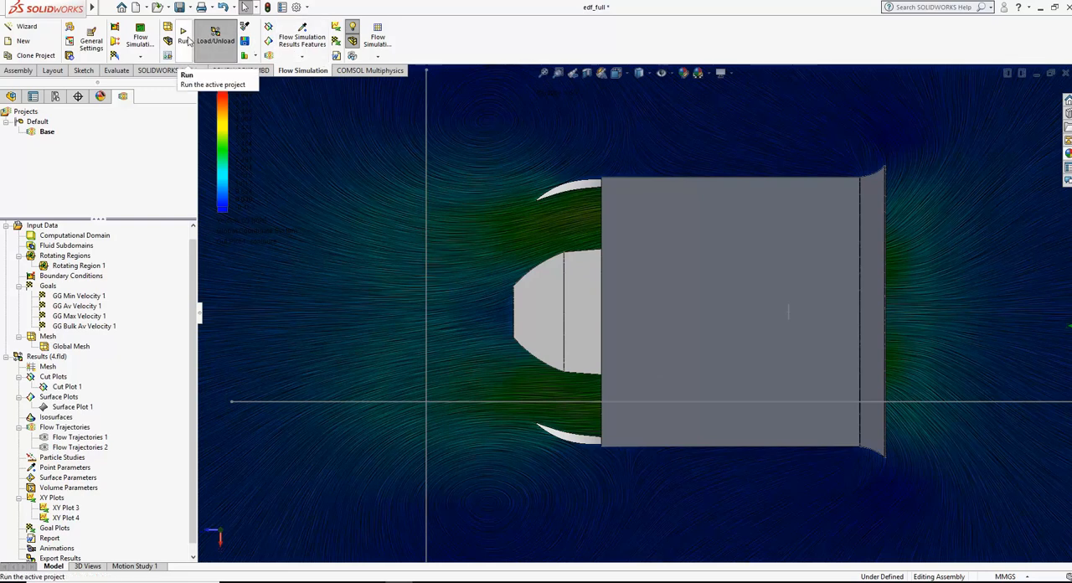
left_click(187, 41)
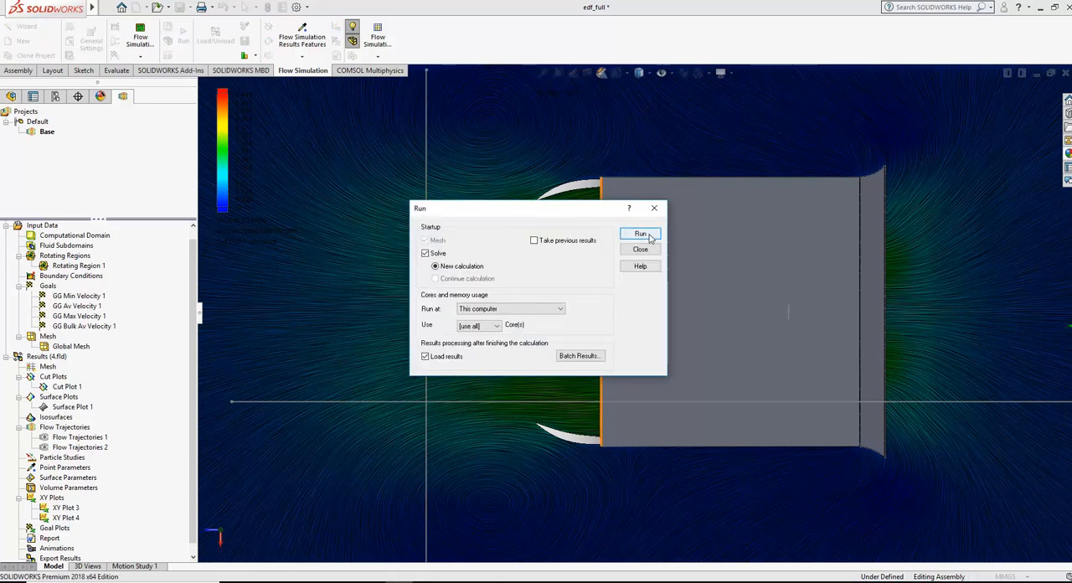
left_click(650, 237)
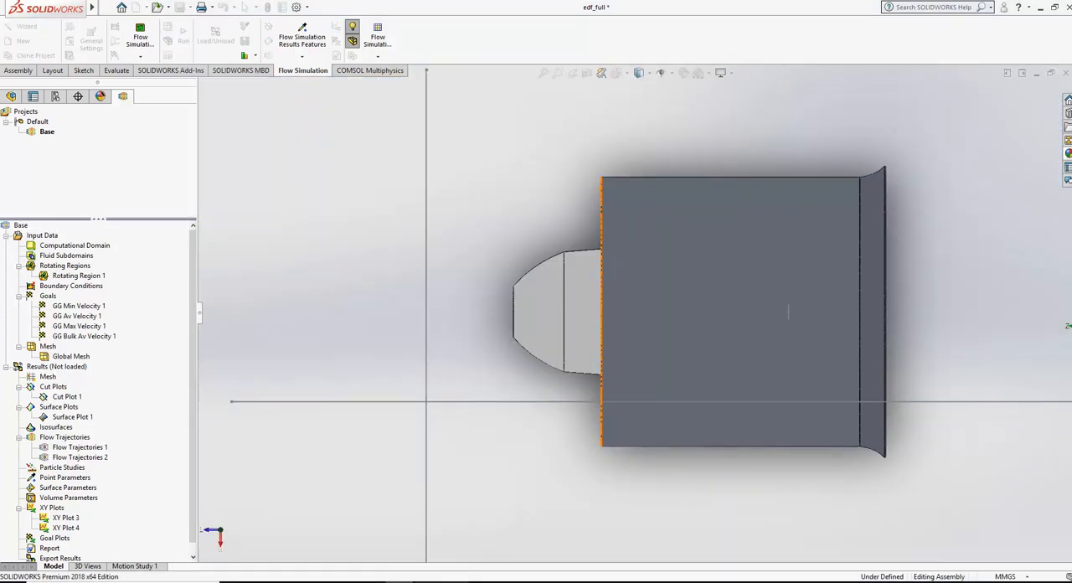
Step: Start a new line below the recorded velocities in Notepad, and switch back to SOLIDWORKS
key("alt+Tab")
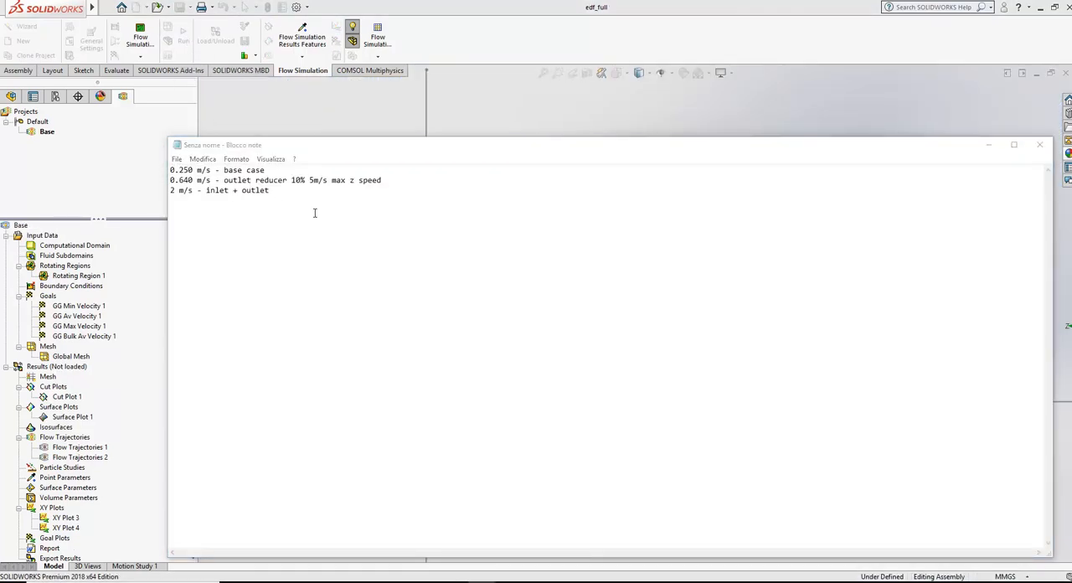
left_click(314, 194)
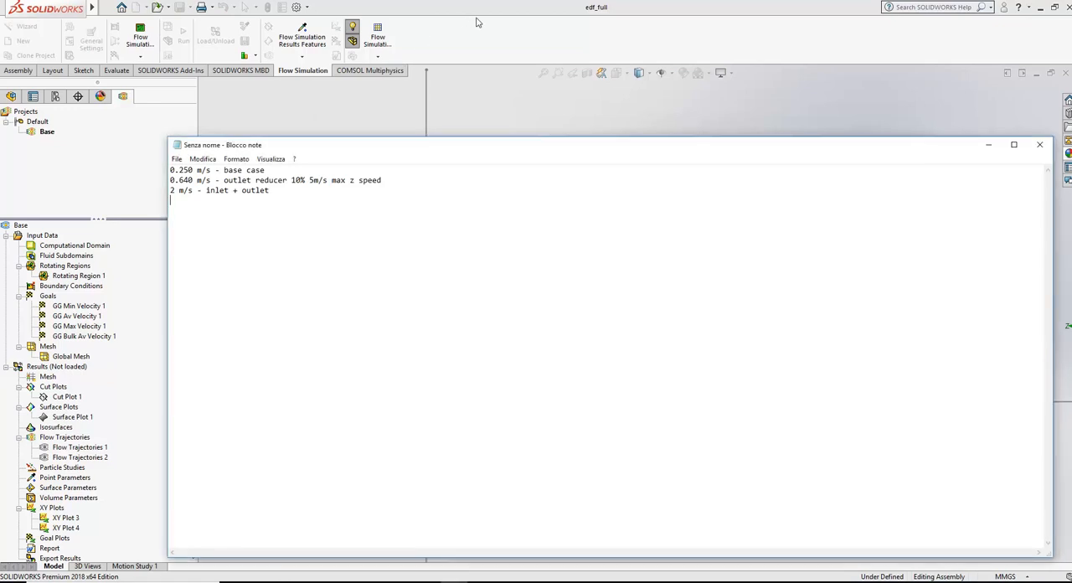
key("alt+Tab")
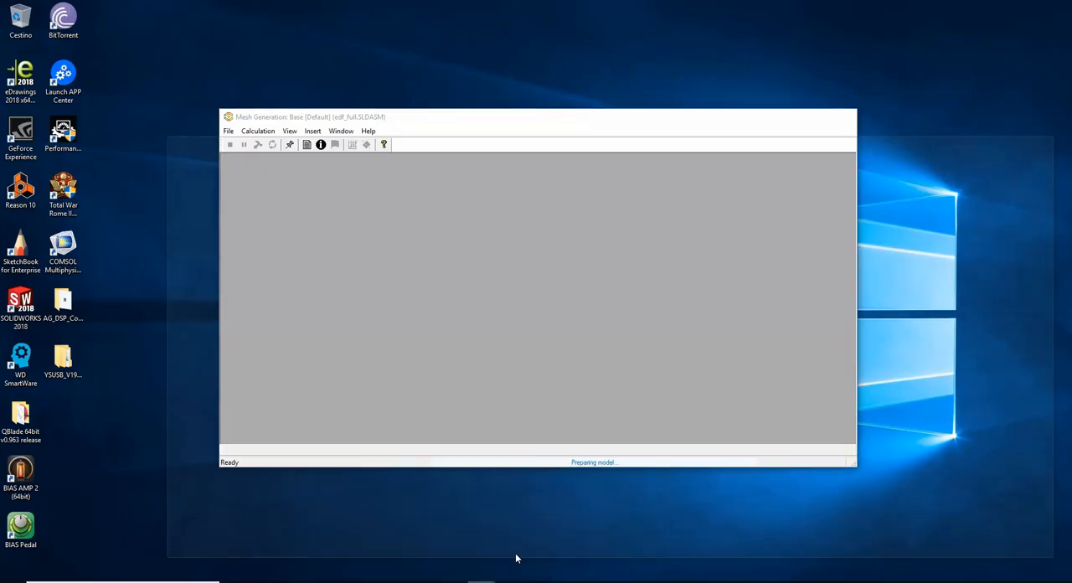
Step: Check the solver's progress and review the recorded base case velocity in Notepad, and return to SOLIDWORKS once the calculation ends
left_click(515, 553)
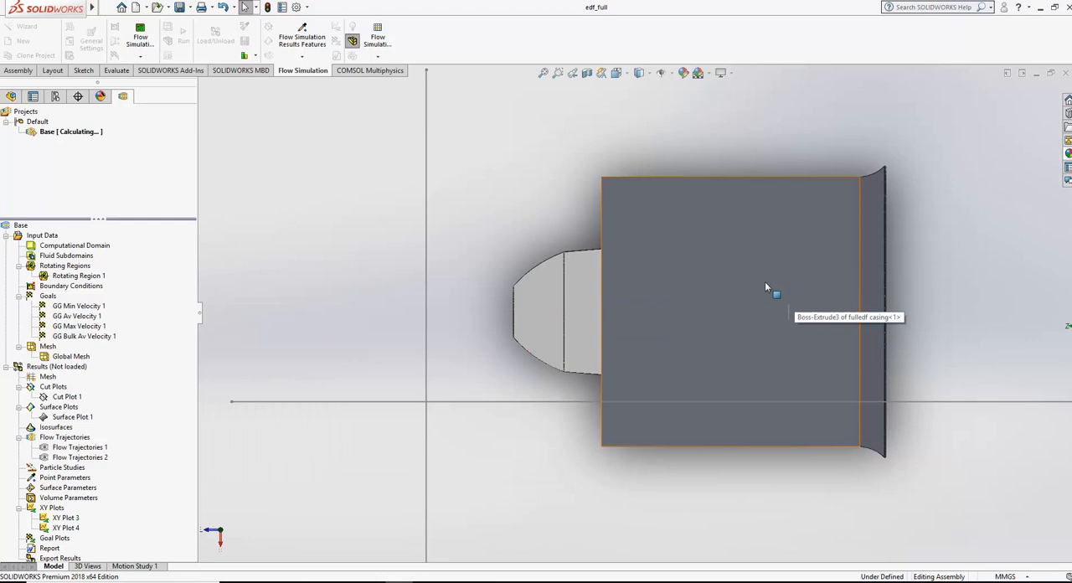
left_click(453, 582)
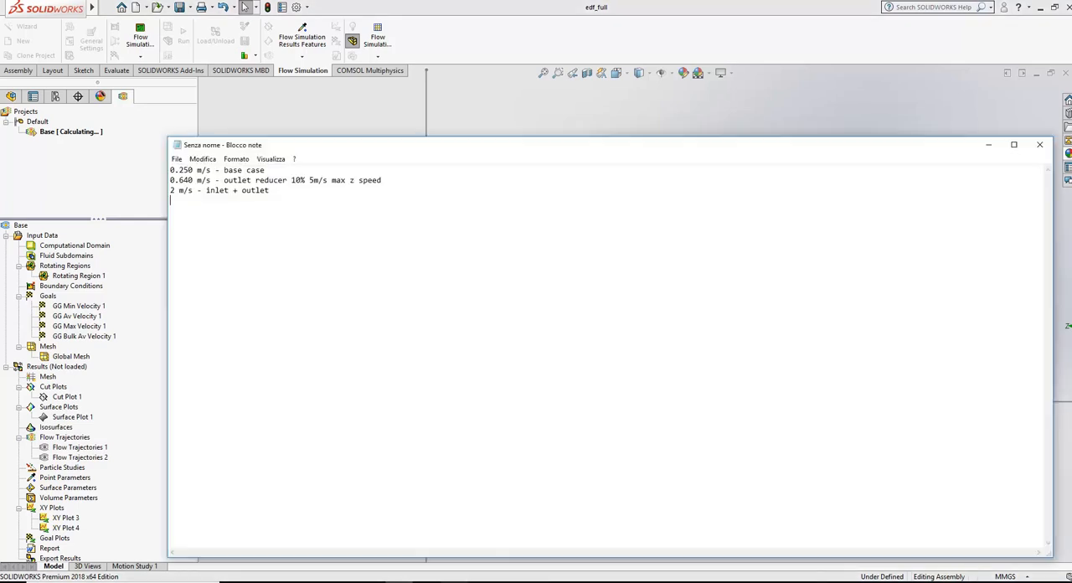
double_click(181, 170)
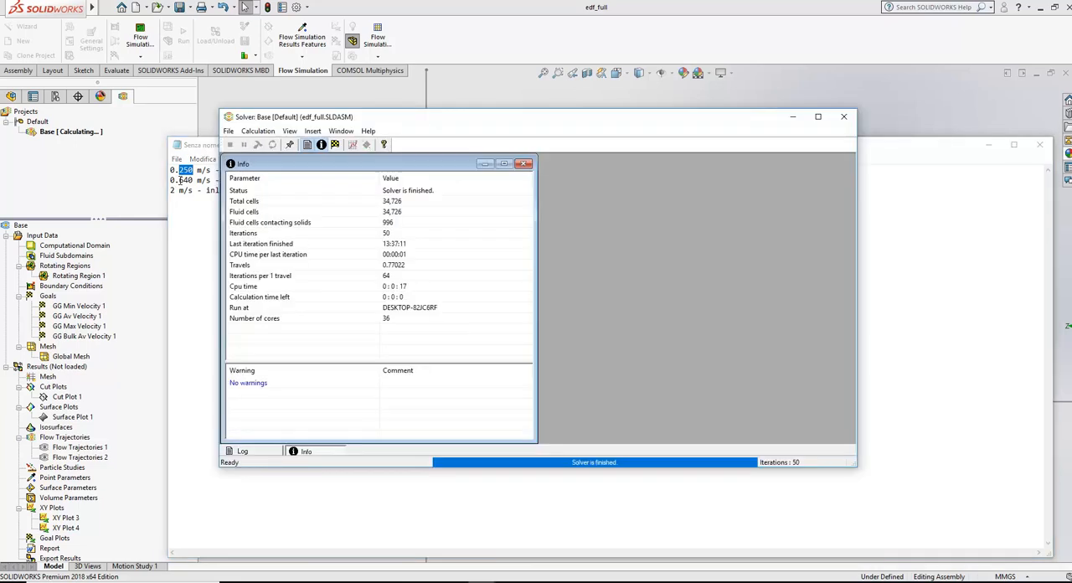
left_click(499, 37)
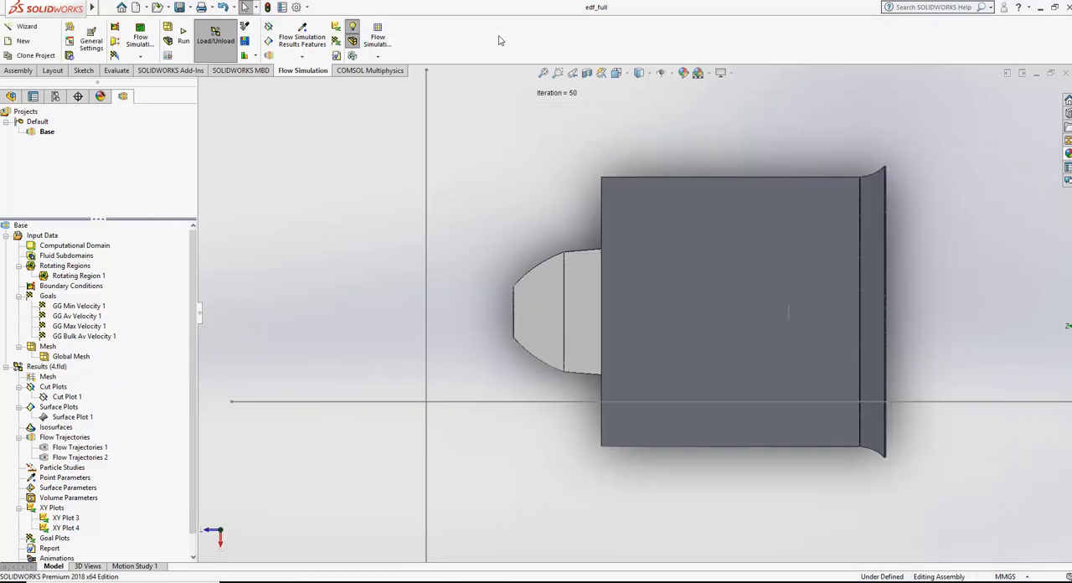
Step: Show Cut Plot 1, and display XY Plot 3 of Velocity (Z) along the casing's outlet sketch to read its peak values
right_click(67, 400)
left_click(102, 425)
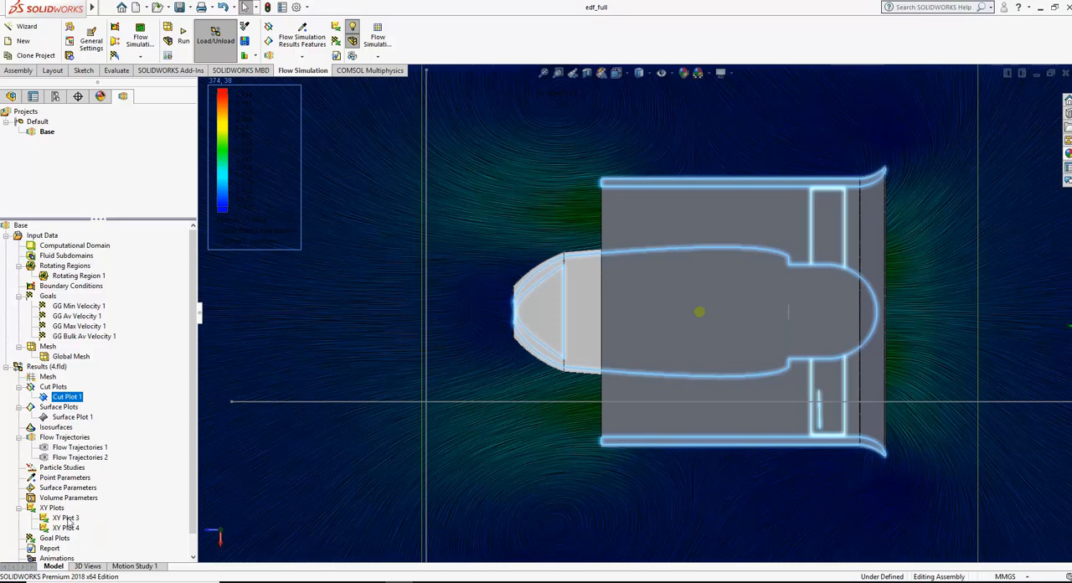
left_click(57, 508)
right_click(60, 511)
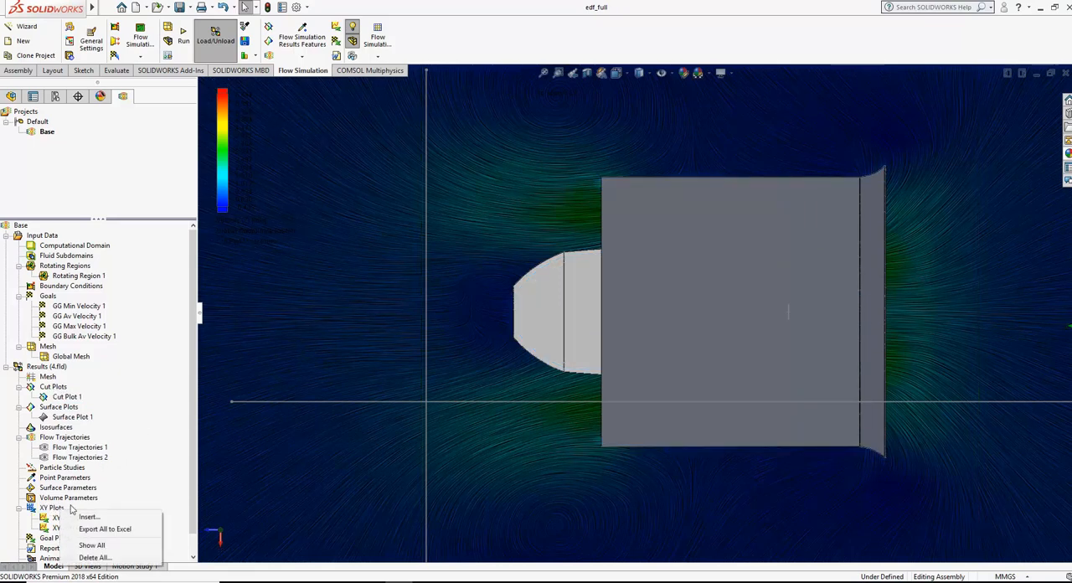
right_click(51, 519)
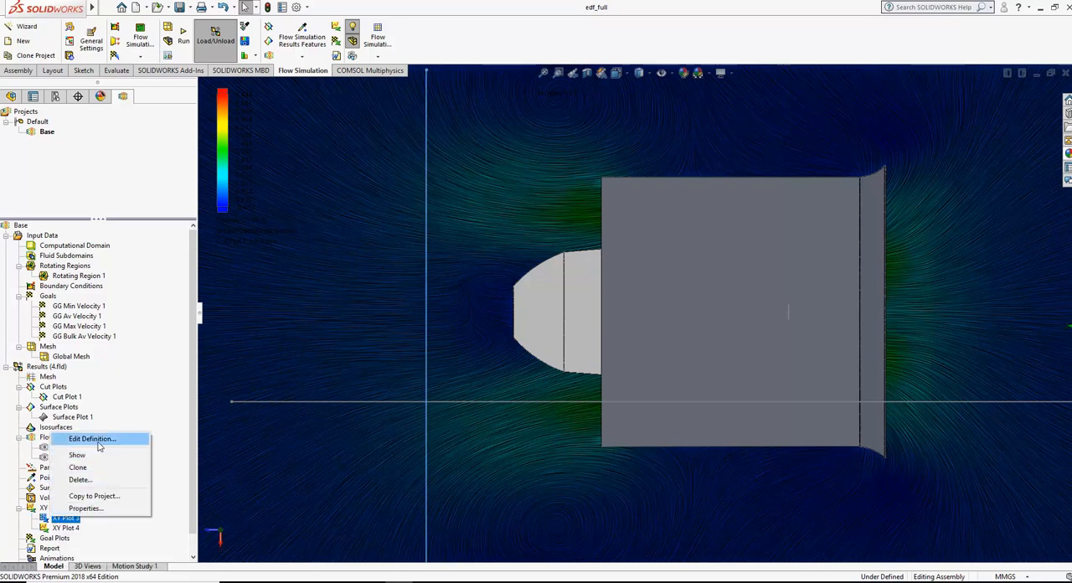
left_click(99, 445)
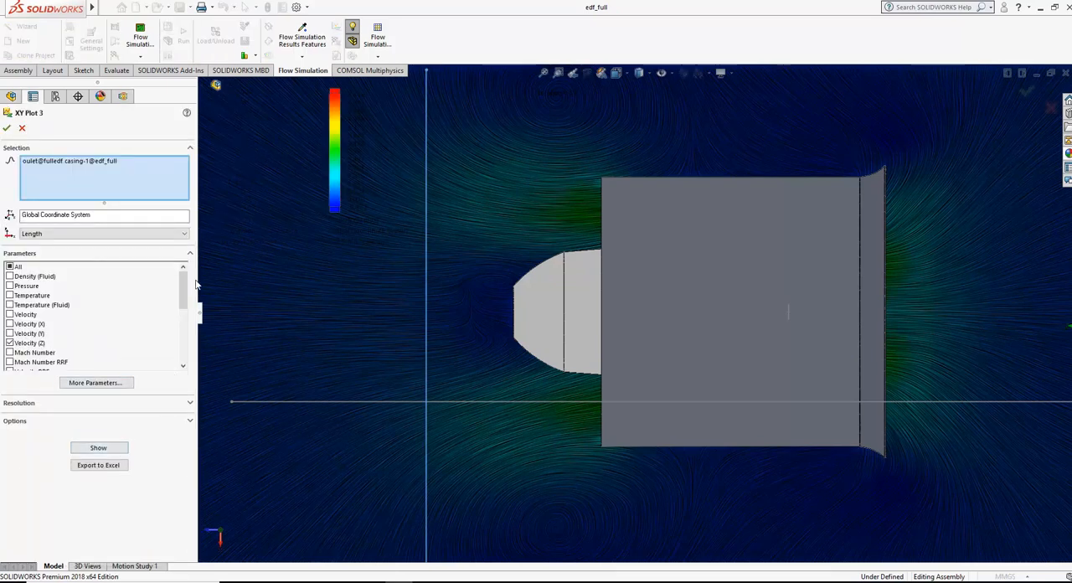
left_click_drag(183, 294, 183, 308)
left_click(116, 450)
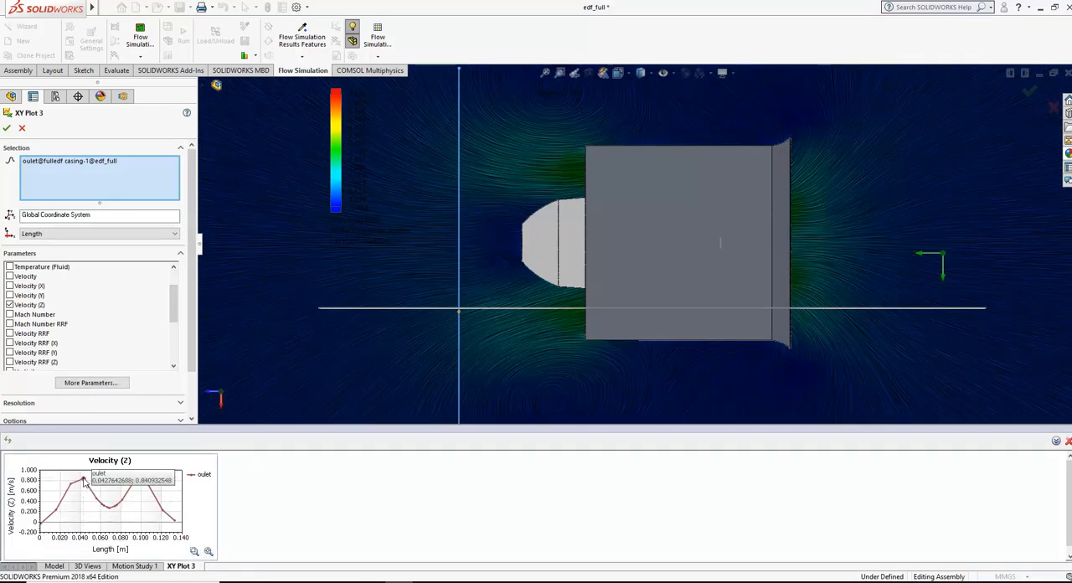
mouse_move(135, 485)
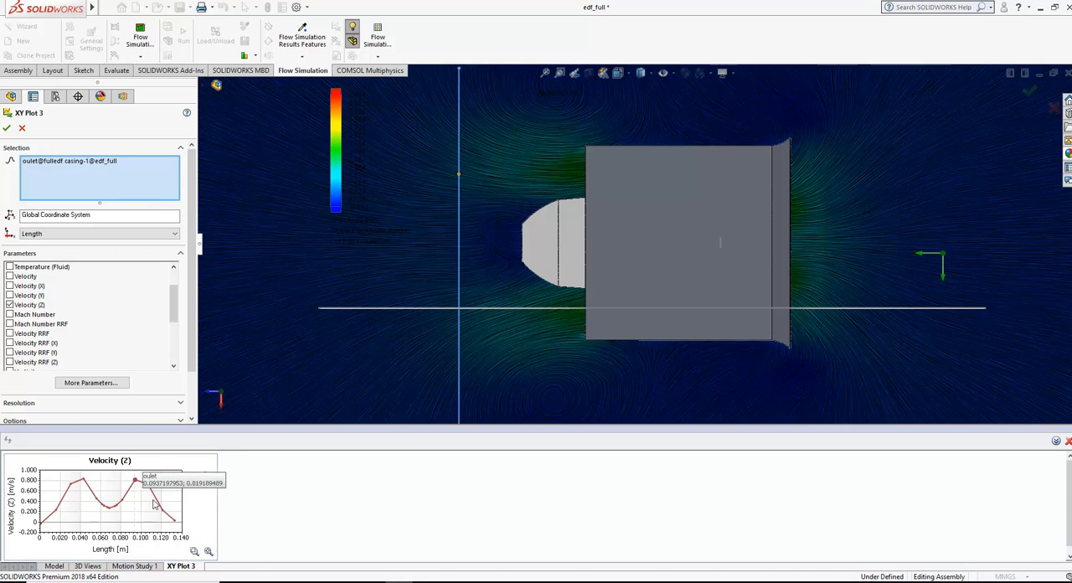
Step: Record "0.8 m/s - inlet only" below the other velocities in Notepad, and close the XY Plot 3 definition in SOLIDWORKS
left_click(455, 582)
left_click(283, 195)
type("0.8")
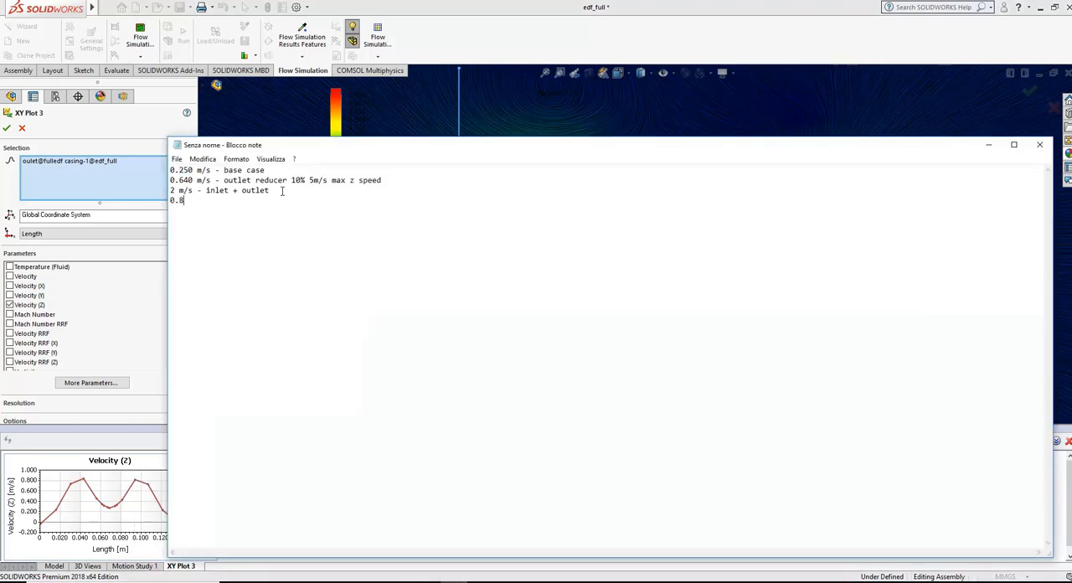
type(" m/s inlet")
key("BackSpace")
key("BackSpace")
key("BackSpace")
key("BackSpace")
key("BackSpace")
key("BackSpace")
type("- inlet only")
left_click(472, 77)
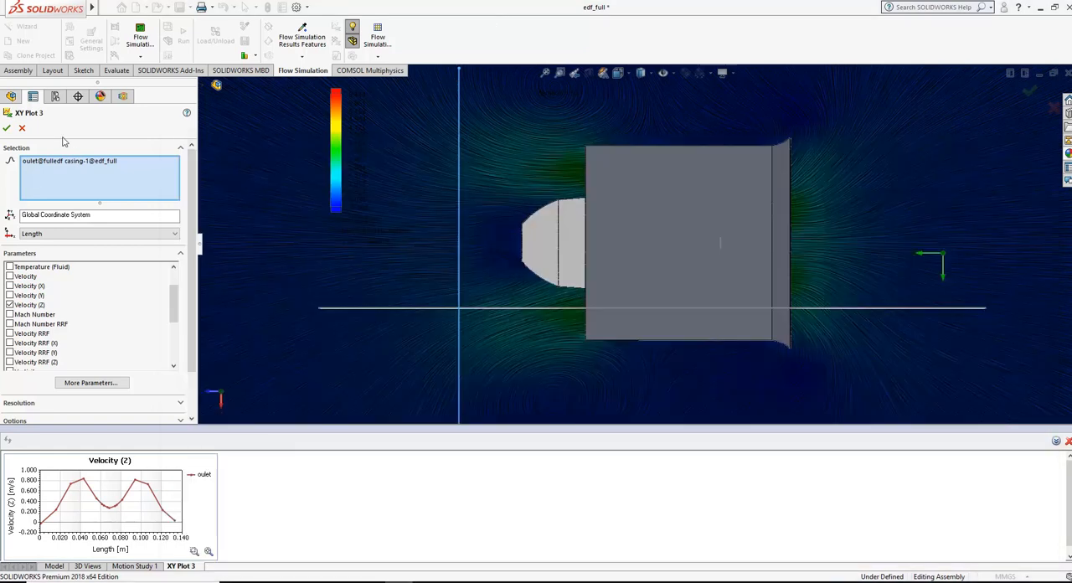
left_click(24, 128)
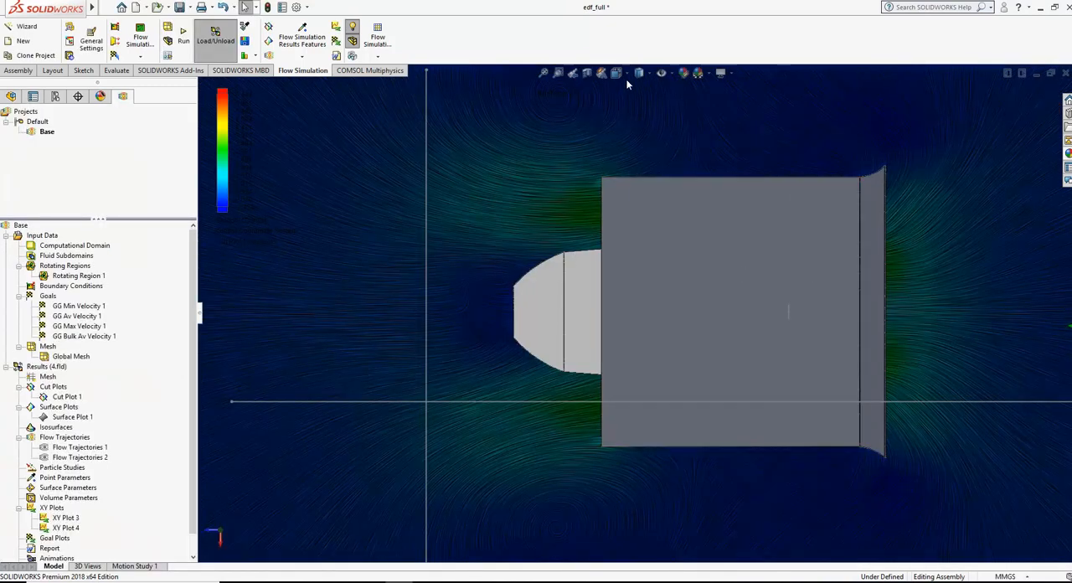
Step: Compare the recorded velocities of the four duct configurations in Notepad, and return to the cut plot in SOLIDWORKS
key("alt+Tab")
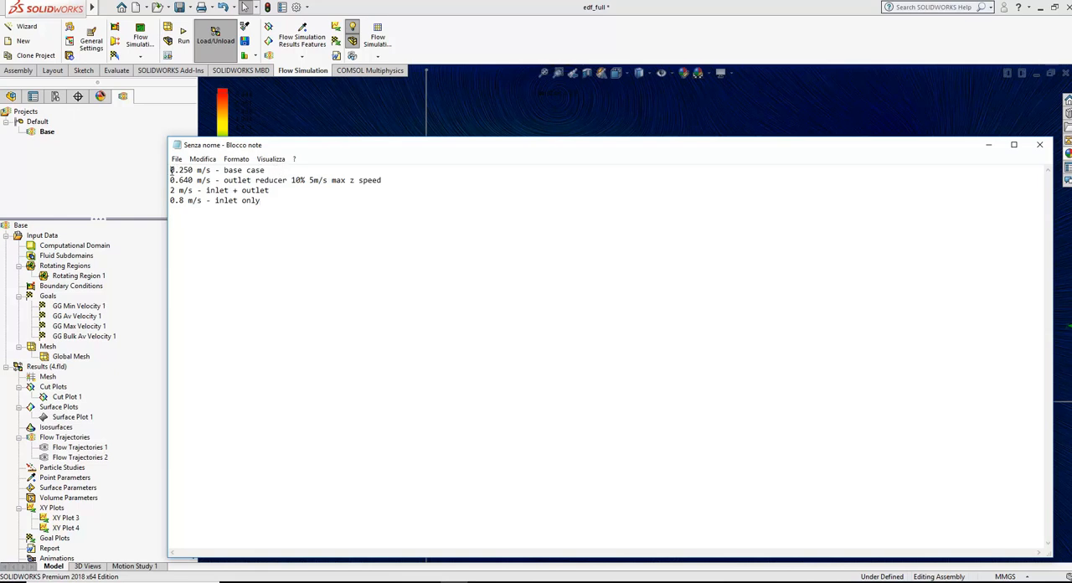
key("shift+Right")
key("shift+Right")
key("shift+Right")
key("shift+Right")
key("shift+Right")
left_click(297, 170)
left_click_drag(295, 180, 306, 180)
left_click(281, 200)
left_click(508, 52)
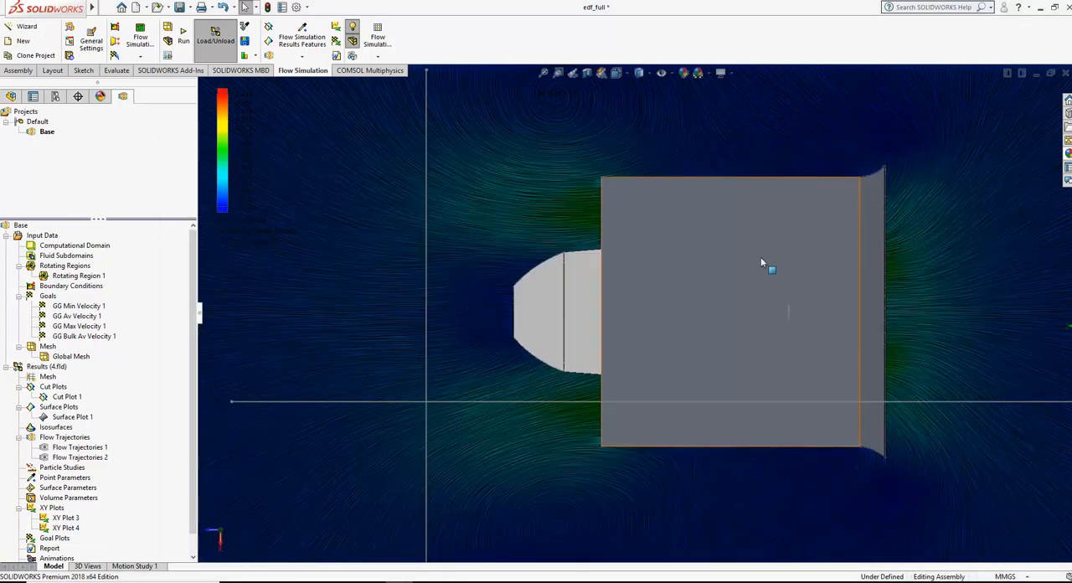